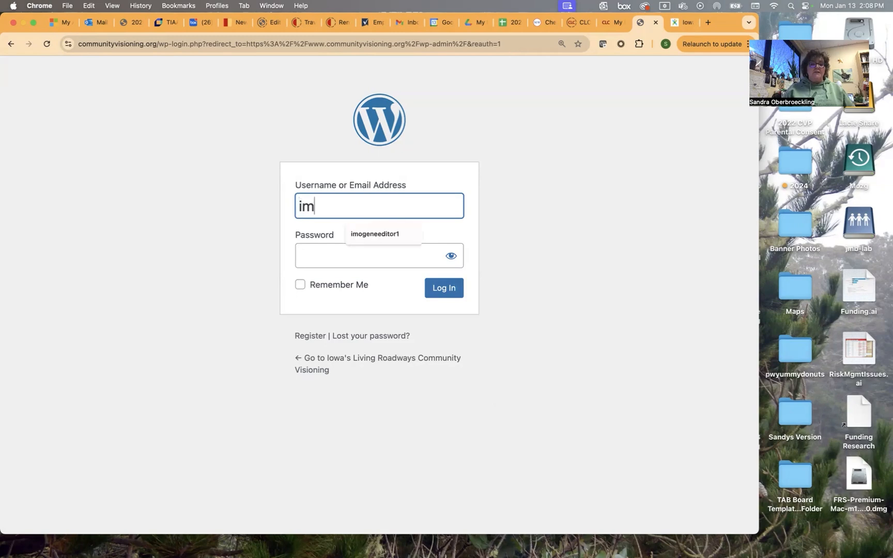
Log in with the editor account's username and password, dismiss the save-password prompt, and review the Dashboard.
text(ditor1)
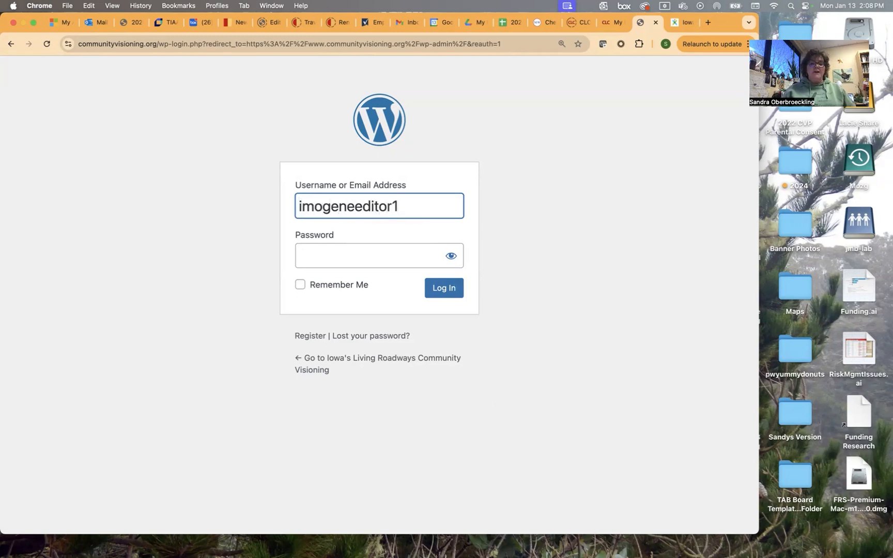
click(388, 259)
text(••••••••)
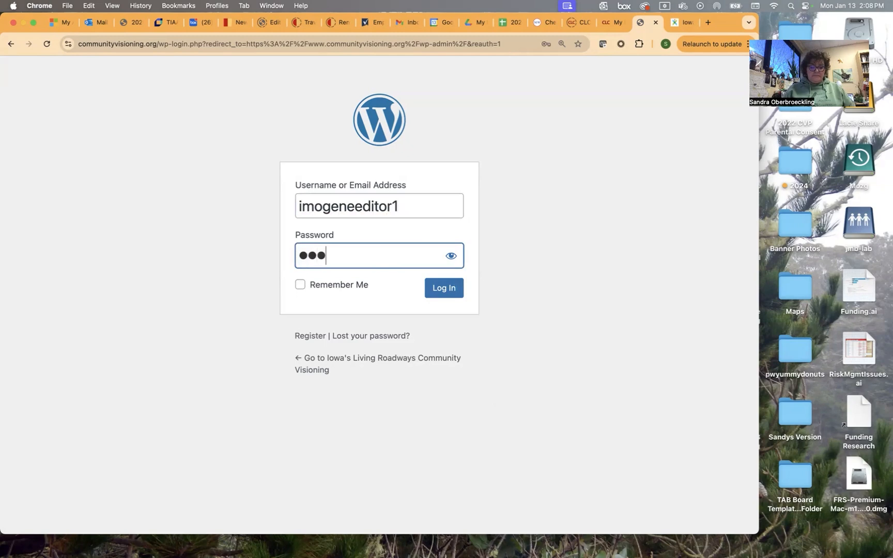
text(•)
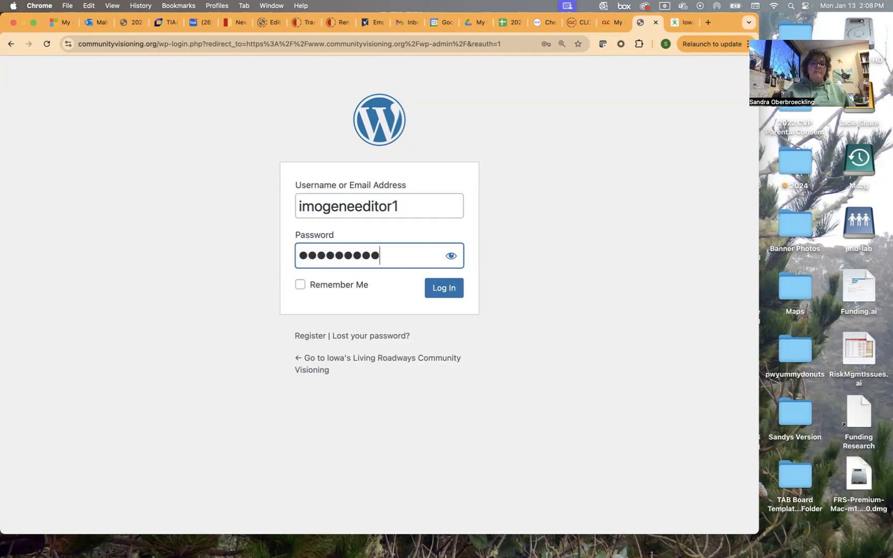
click(443, 291)
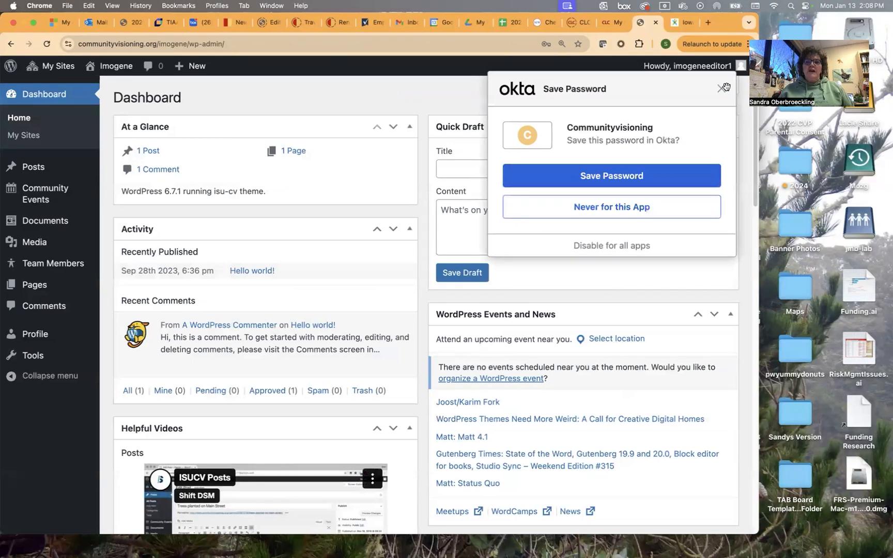
click(722, 89)
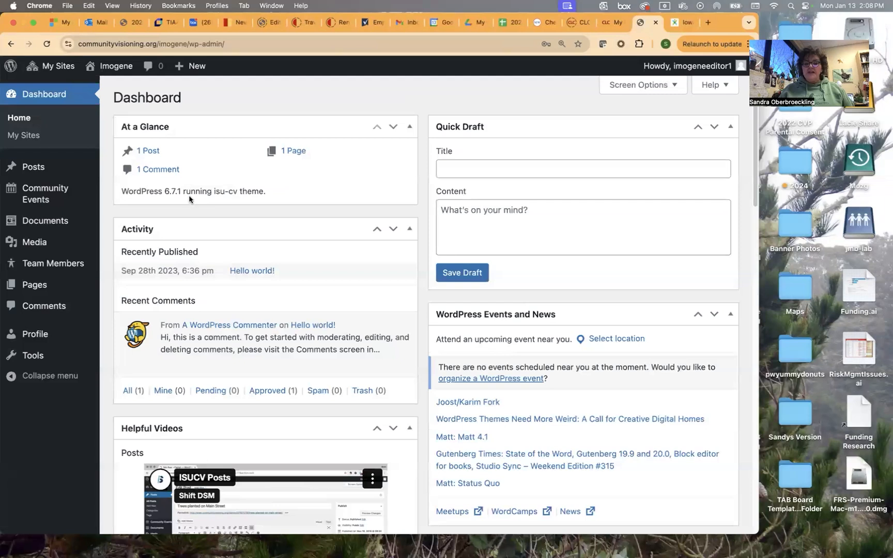
scroll(272, 295, down, 10)
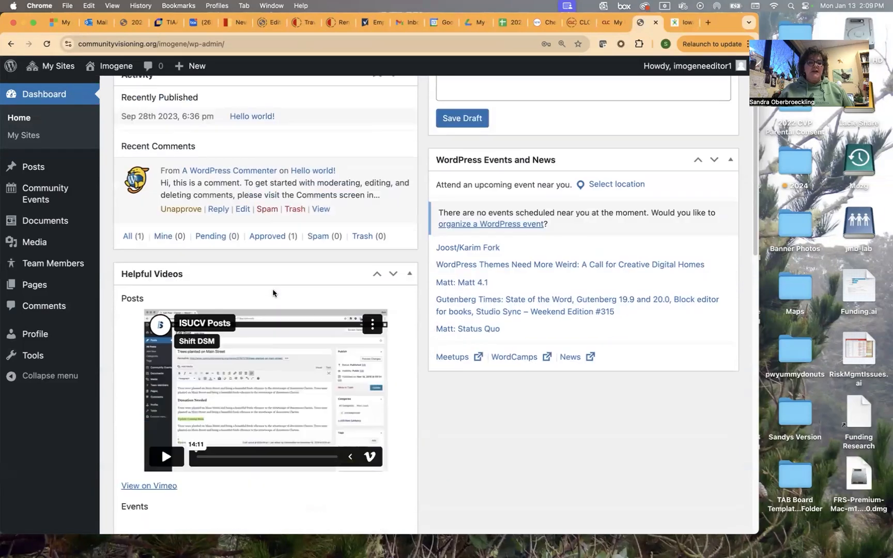
scroll(272, 291, down, 18)
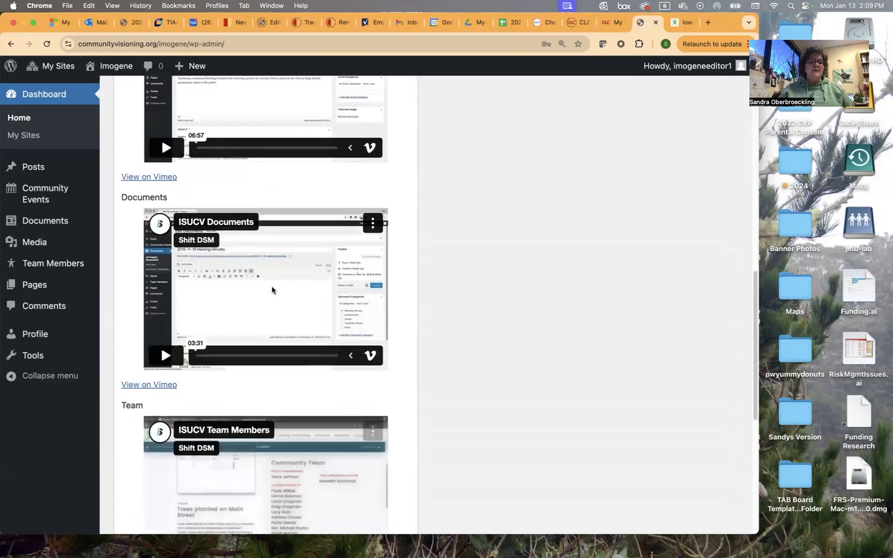
scroll(271, 289, up, 20)
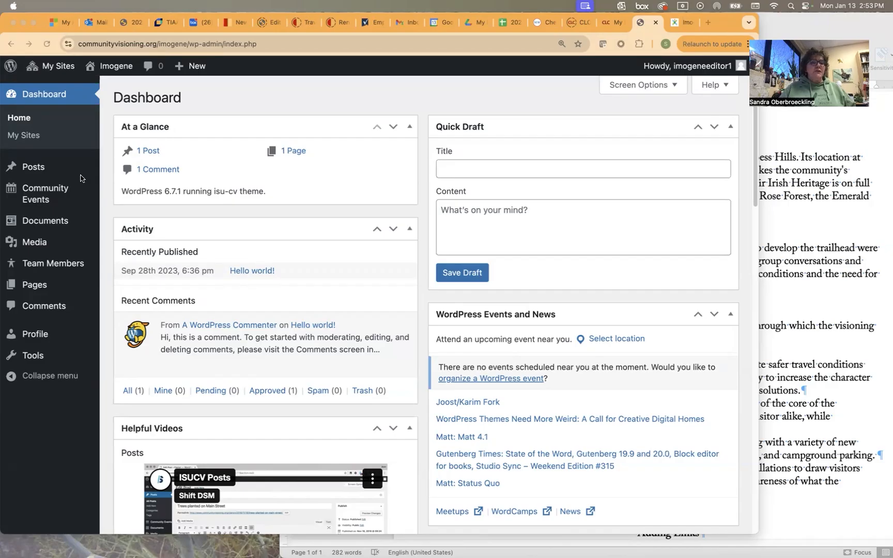
Create a new post titled 'Community Report' and let it autosave as an empty draft.
click(52, 166)
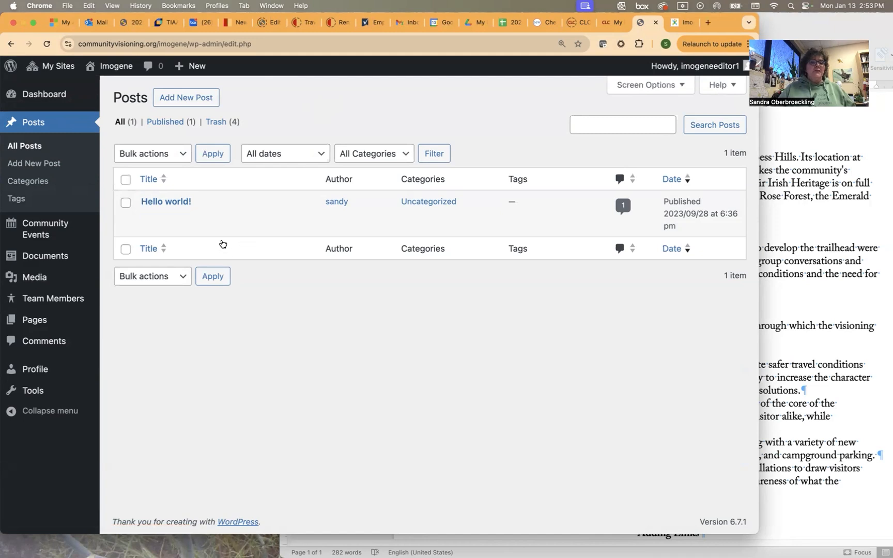
mouse_move(190, 209)
click(190, 99)
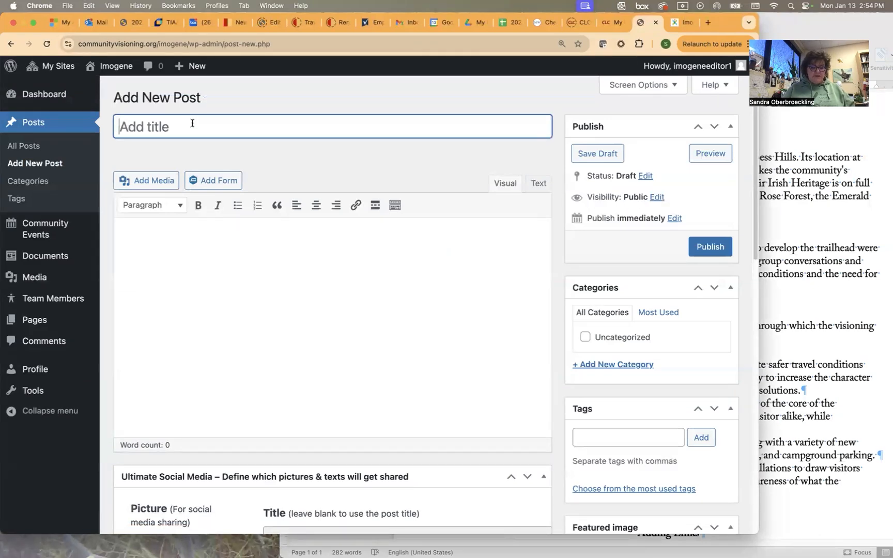
text(Community)
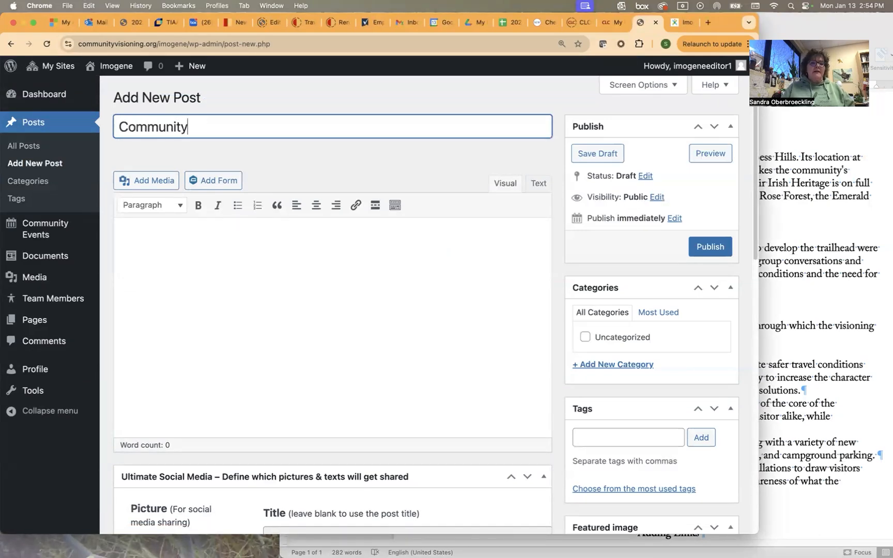
text( Report)
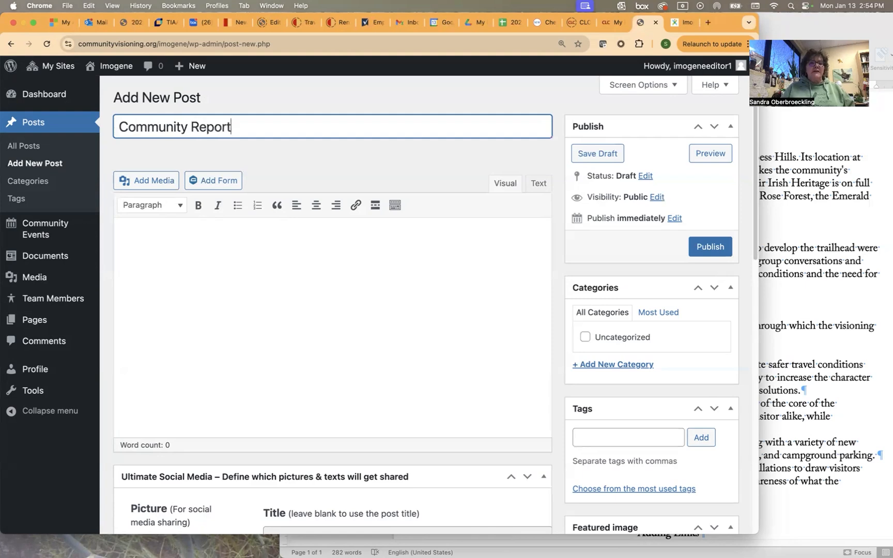
click(138, 245)
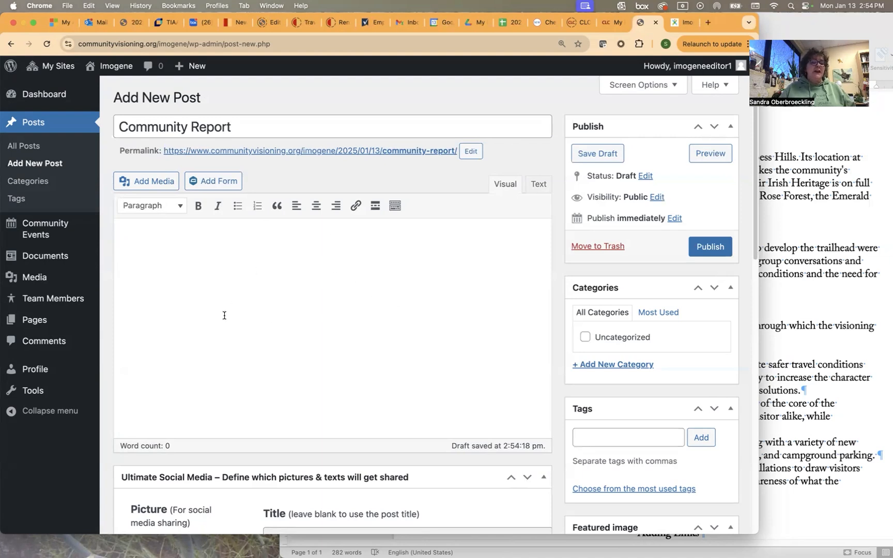
Copy the Word report paragraphs from 'Imogene rests' through 'has to offer.'.
click(836, 224)
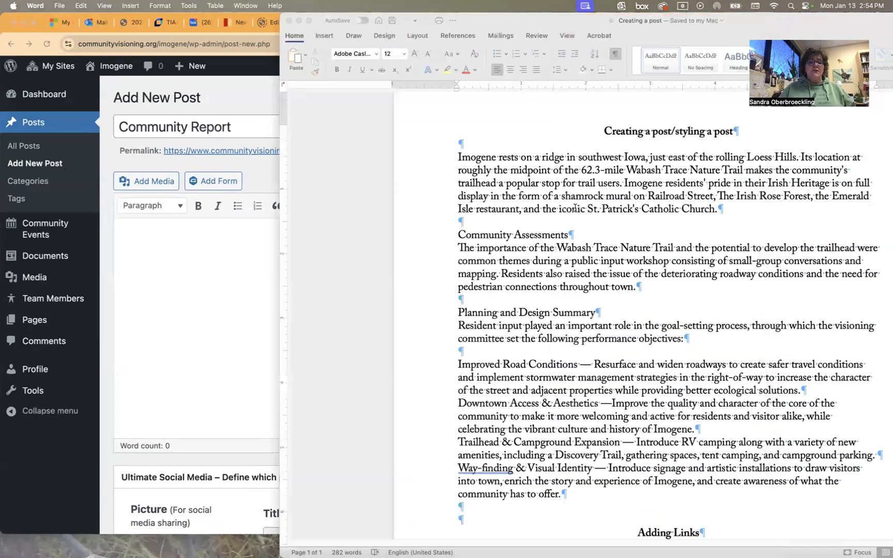
drag(458, 158, 604, 472)
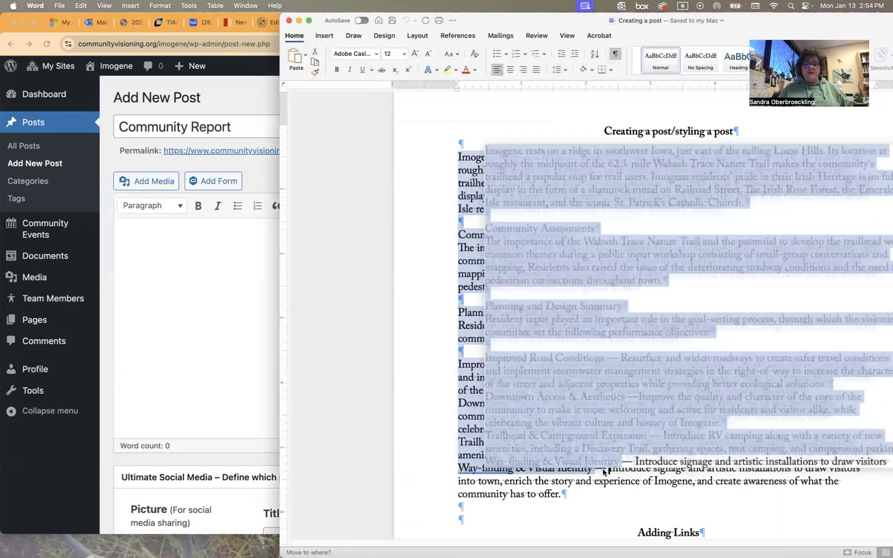
drag(573, 499, 478, 160)
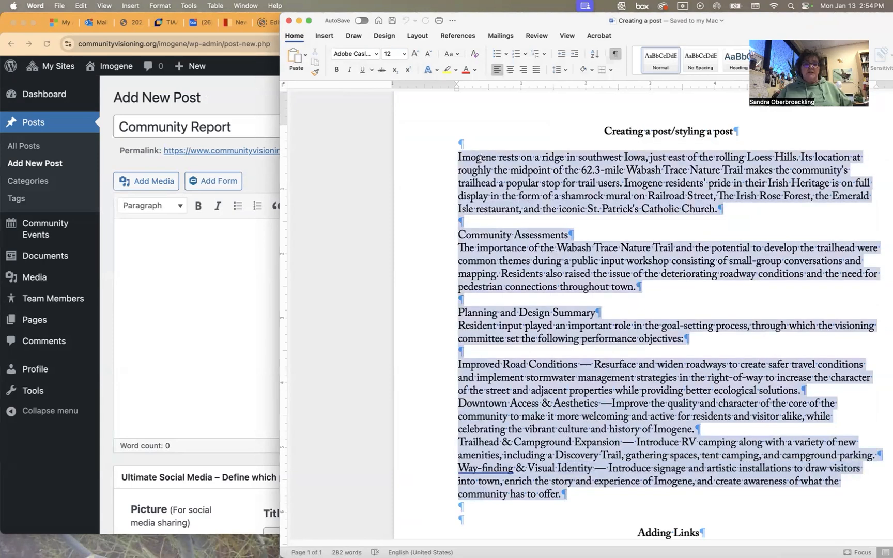
key(super+c)
click(173, 224)
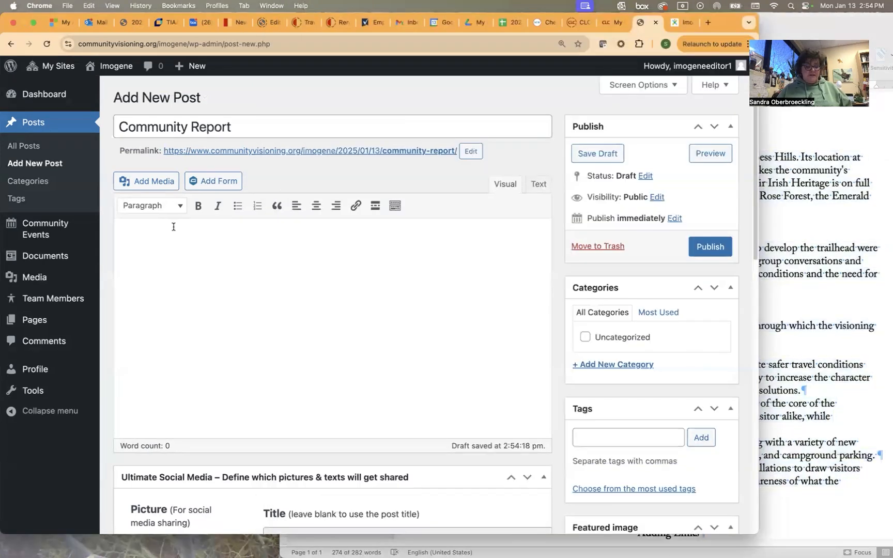
Paste the report into the post body and delete the blank paragraphs between sections.
key(super+v)
click(151, 191)
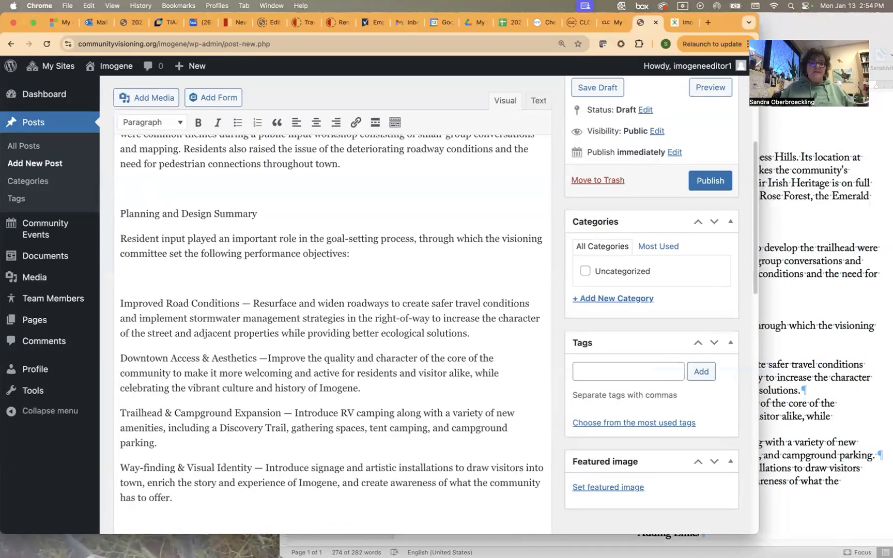
key(Delete)
key(Down)
key(Down)
key(Delete)
key(Down)
key(Down)
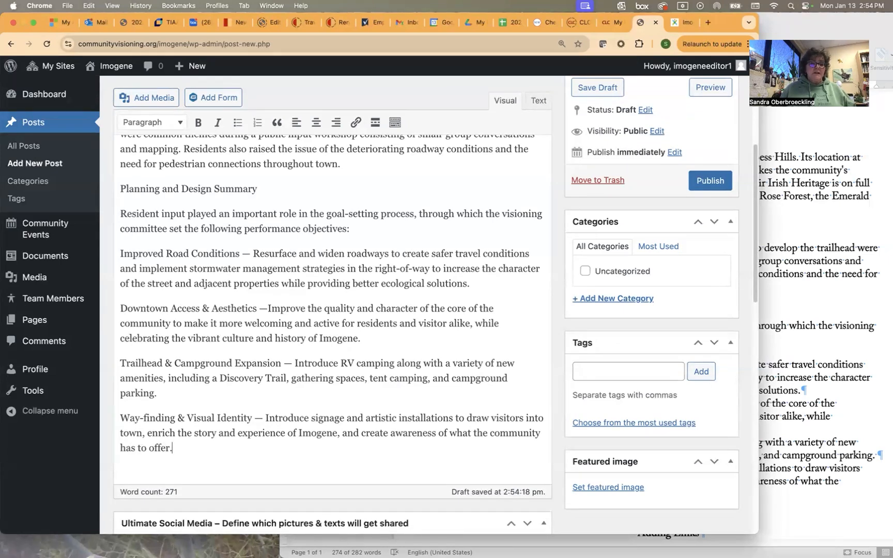
scroll(147, 321, up, 10)
click(148, 329)
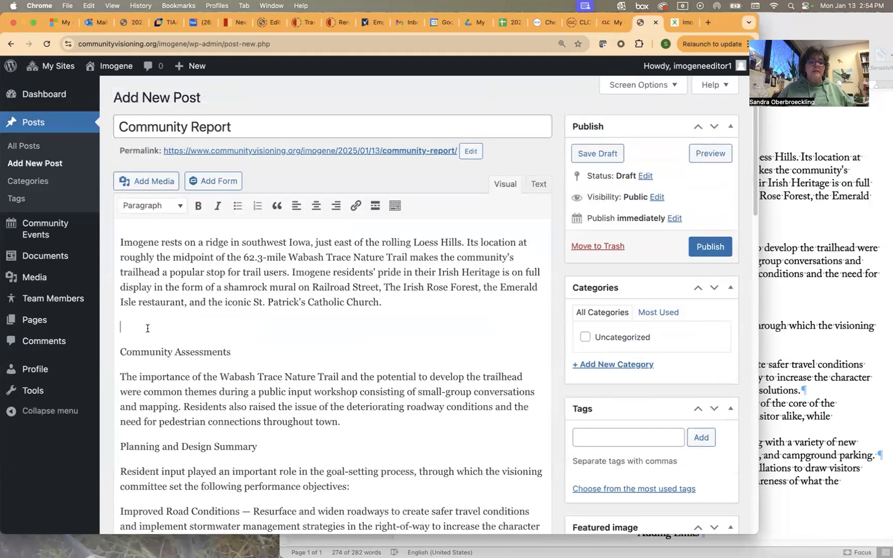
key(Delete)
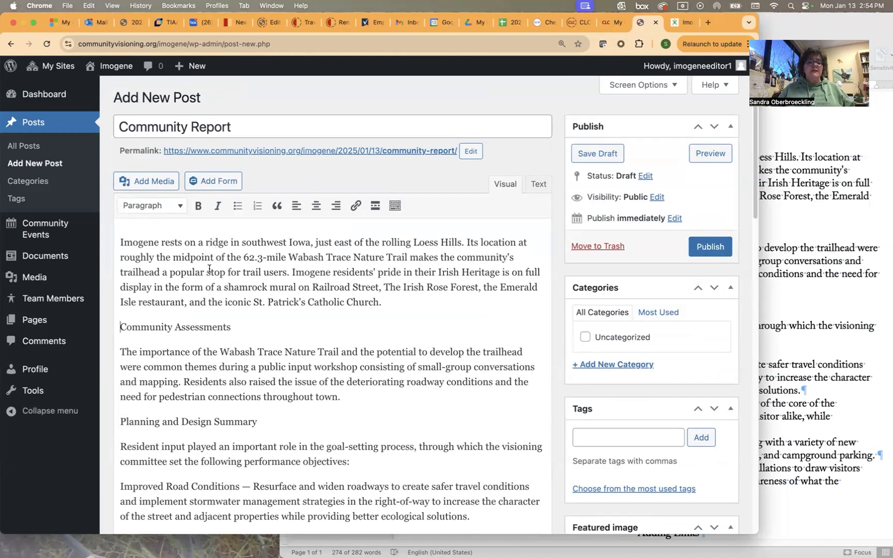
Format 'Community Assessments' and 'Planning and Design Summary' as Heading 3.
click(180, 207)
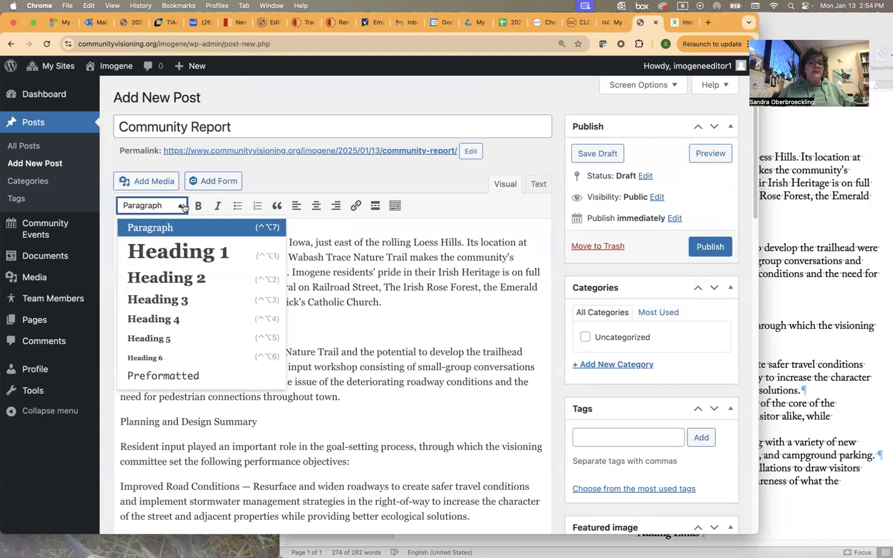
click(304, 170)
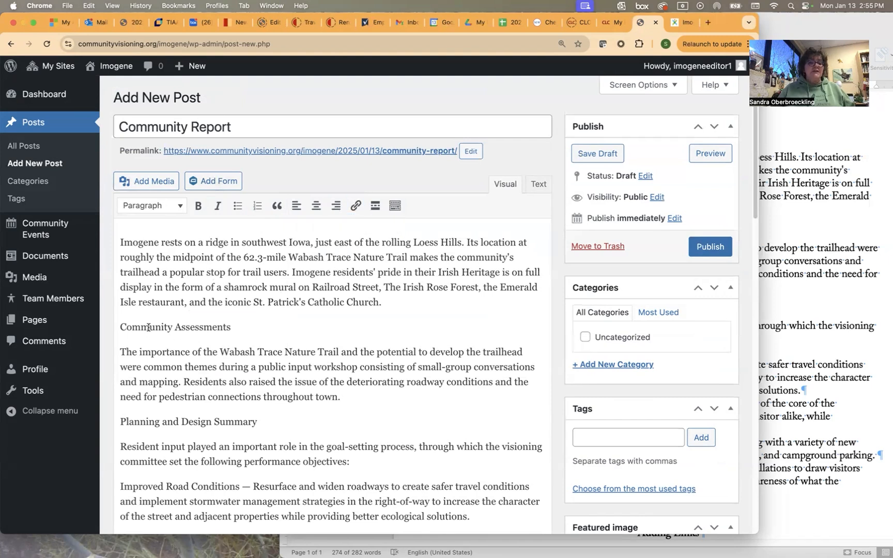
click(178, 208)
click(150, 298)
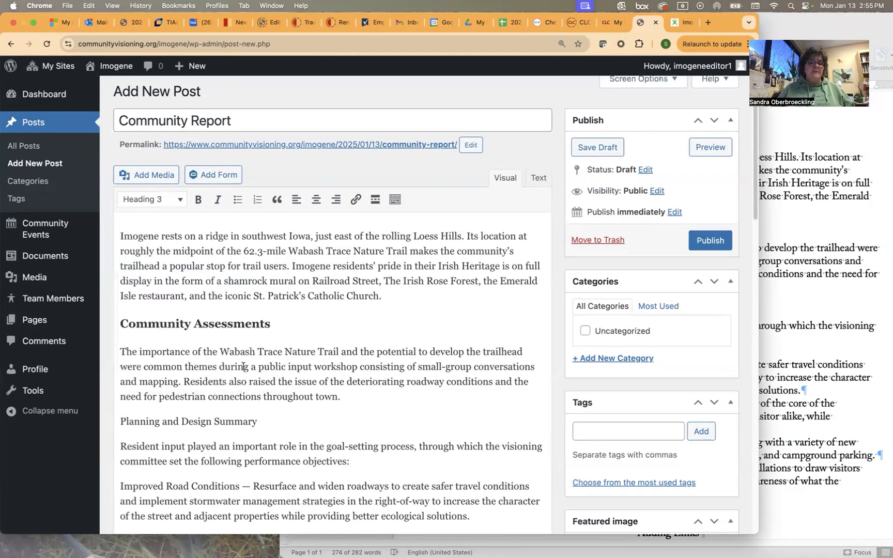
scroll(238, 365, down, 2)
click(218, 363)
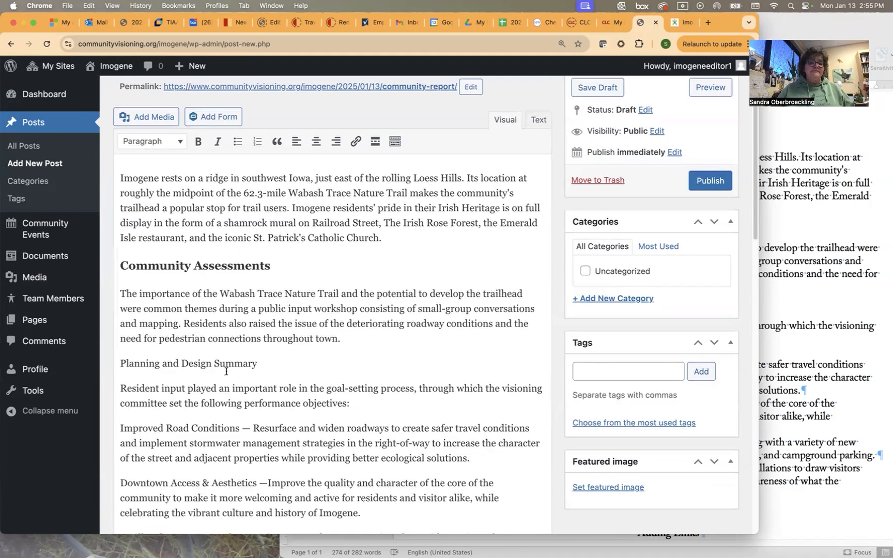
click(181, 142)
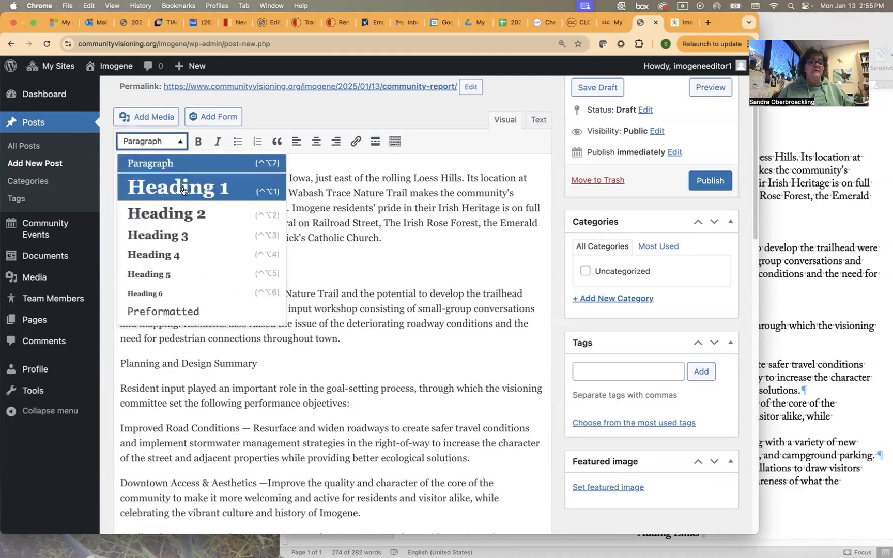
click(180, 234)
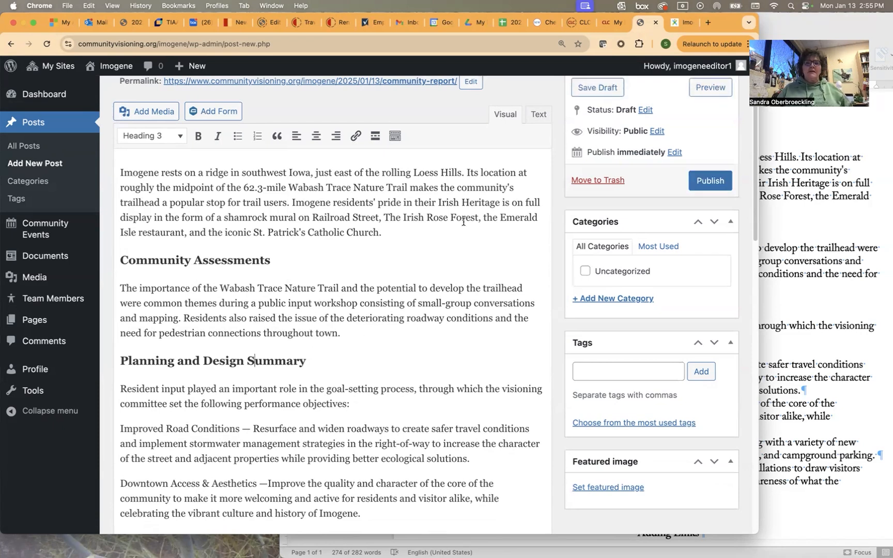
Publish the post, then open the Imogene page from the 2023-2024 communities map.
click(711, 181)
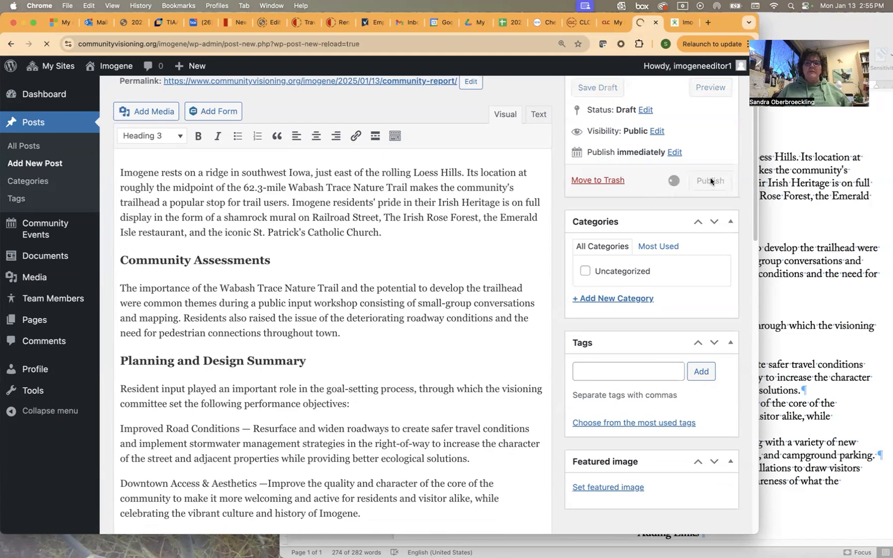
click(682, 22)
click(51, 123)
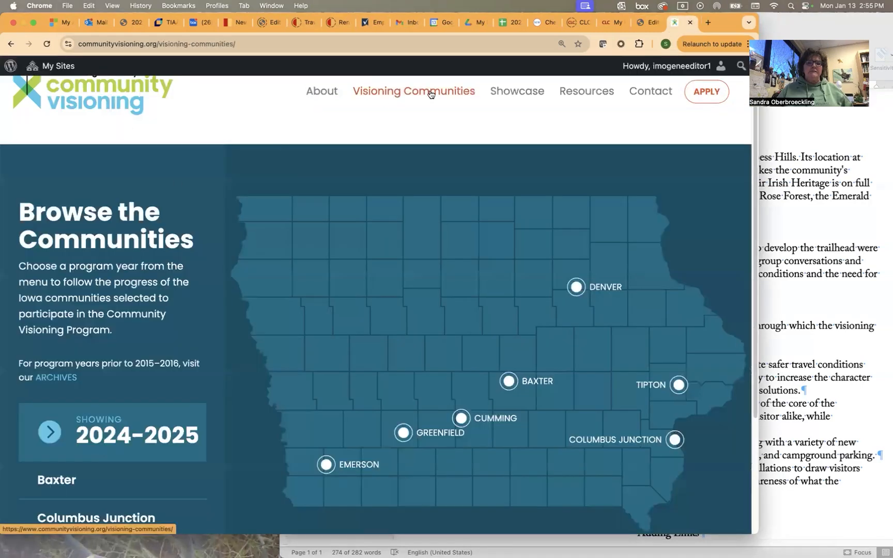
click(85, 428)
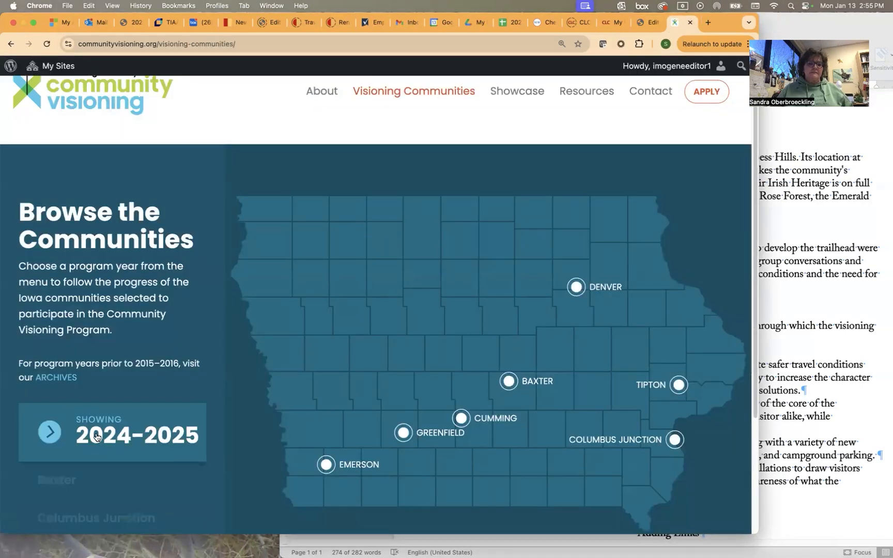
click(165, 490)
scroll(320, 408, down, 2)
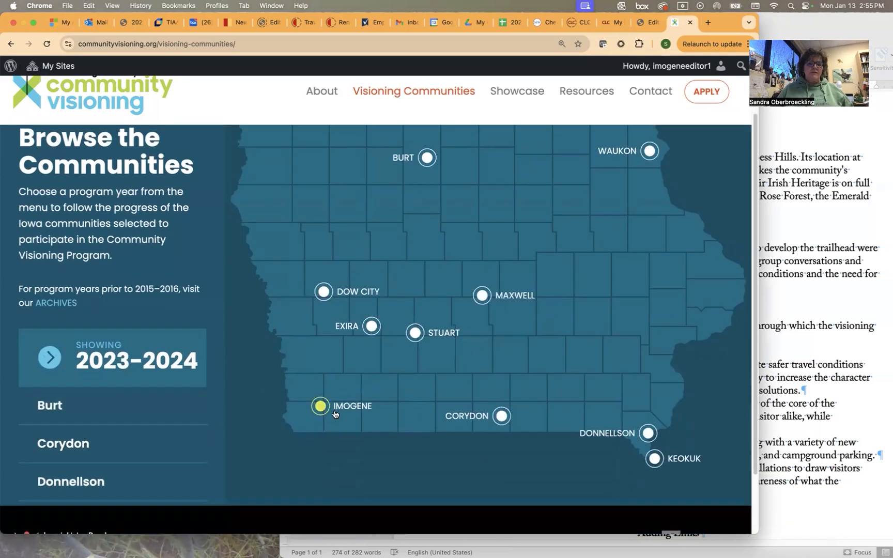
click(321, 413)
Scroll through the live Imogene page to review the report, then return to Edit Post.
scroll(321, 418, down, 3)
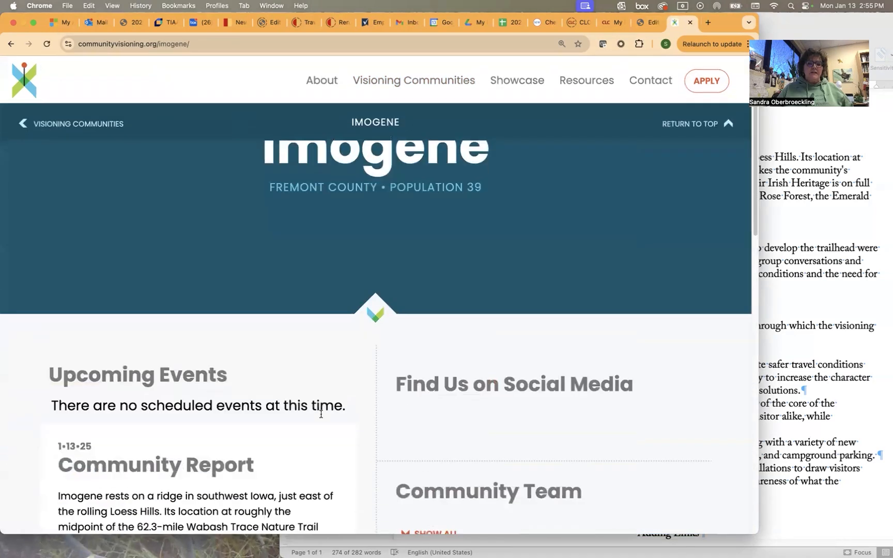
scroll(296, 346, down, 4)
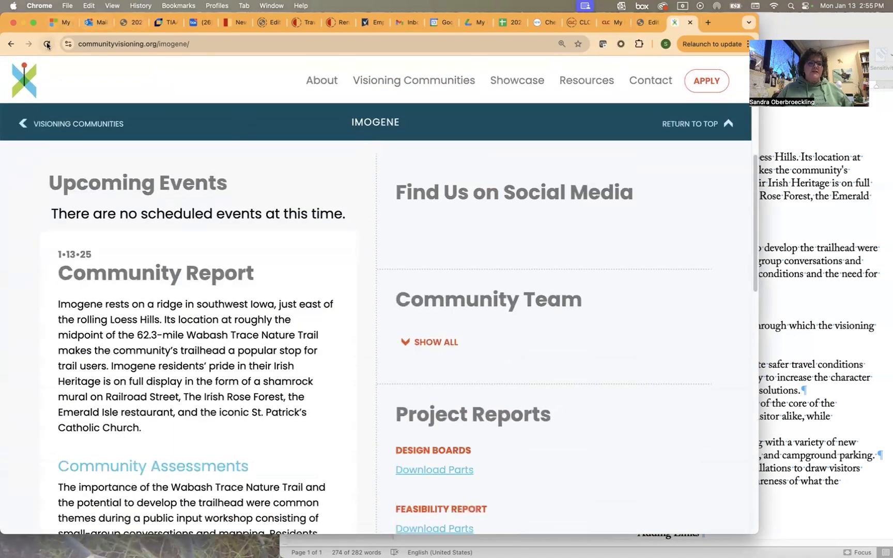
scroll(353, 333, down, 3)
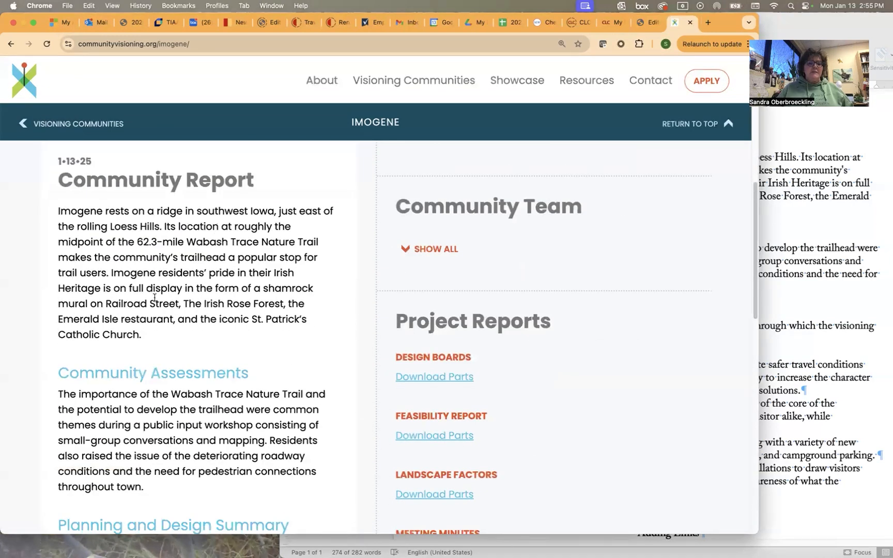
scroll(334, 355, down, 4)
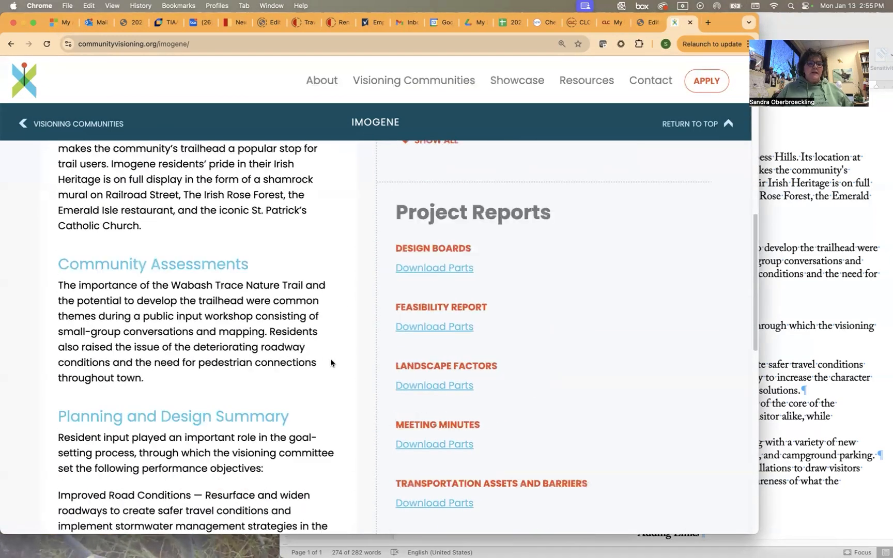
scroll(329, 362, down, 2)
scroll(310, 347, down, 5)
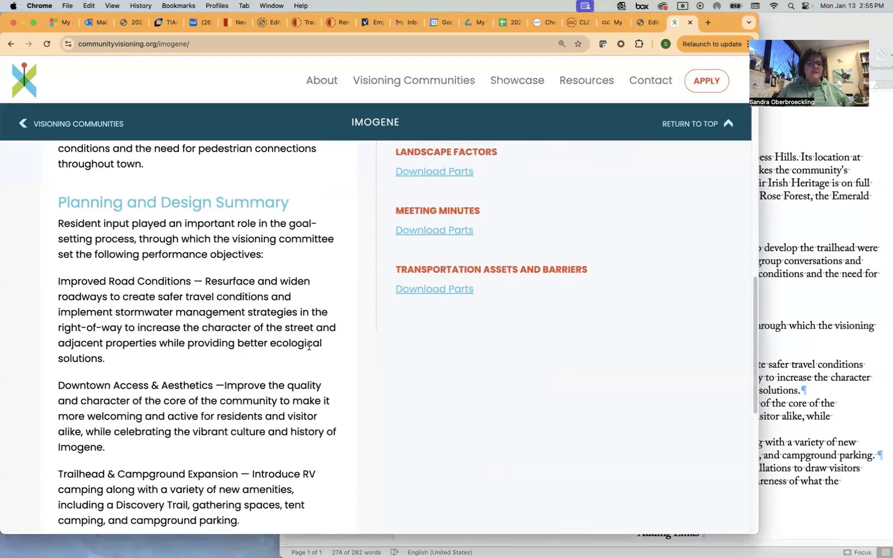
scroll(309, 345, down, 4)
scroll(309, 347, up, 12)
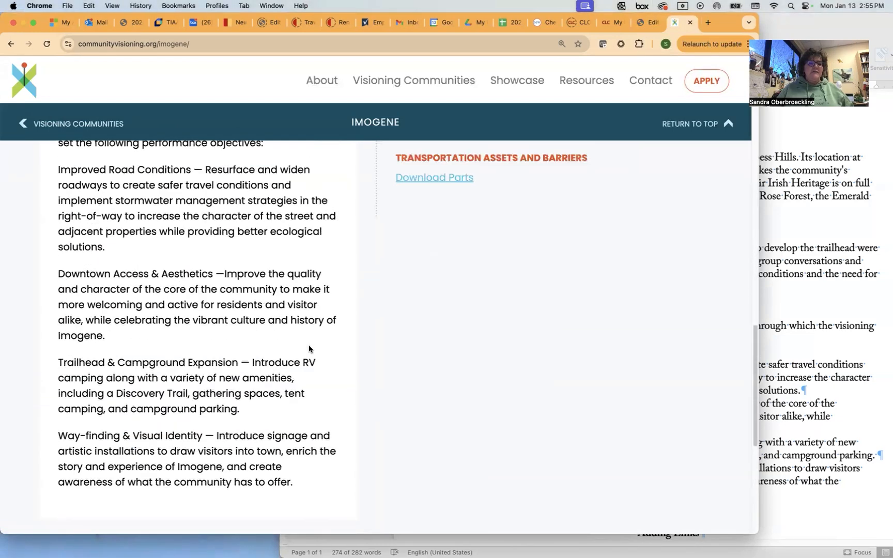
scroll(307, 350, up, 10)
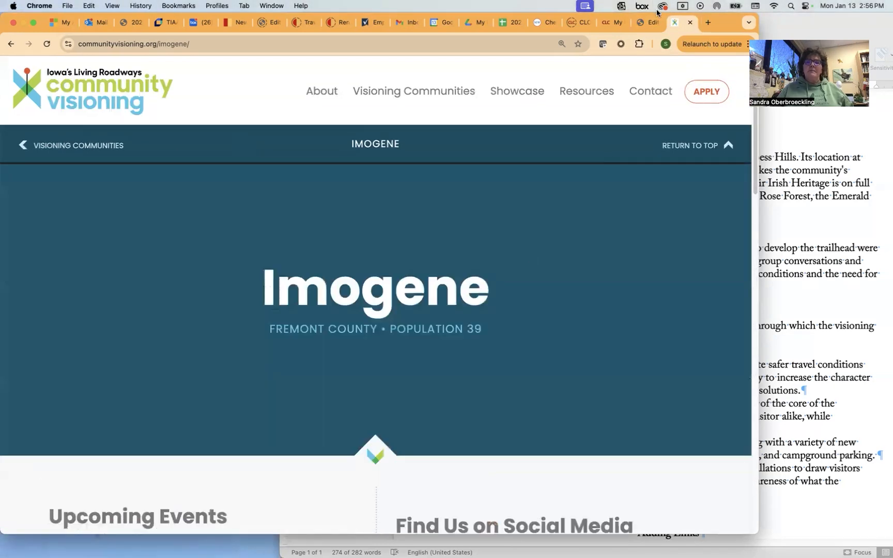
click(648, 24)
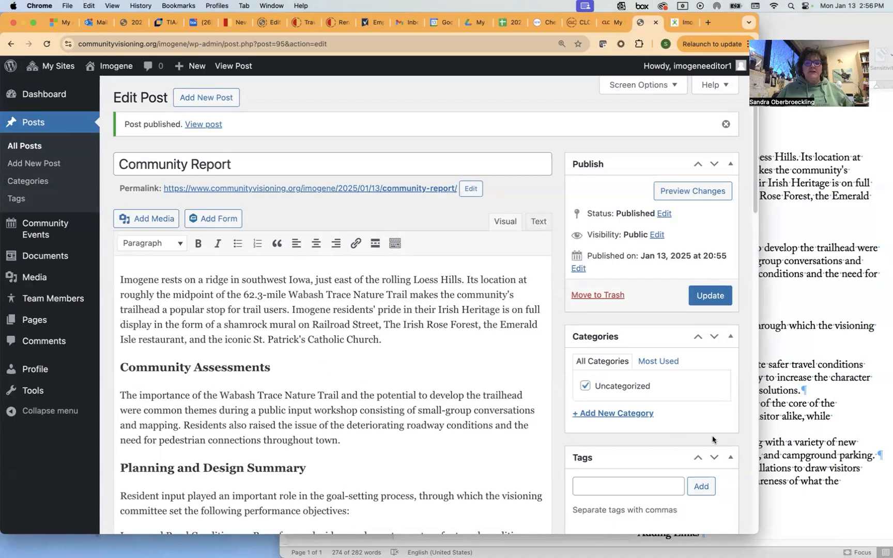
Link 'Wabash Trace Nature Trail' to the Wabash Trace web address from Word, then update the post.
drag(291, 294, 407, 290)
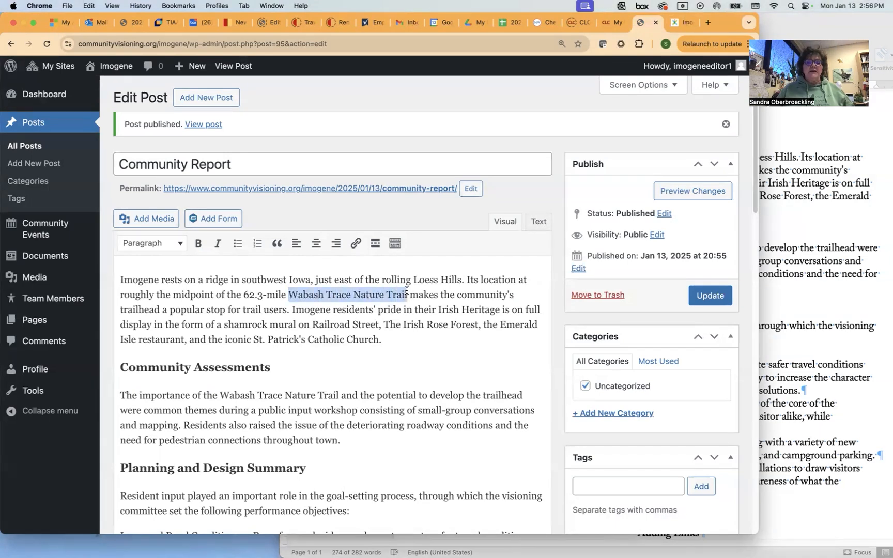
click(355, 245)
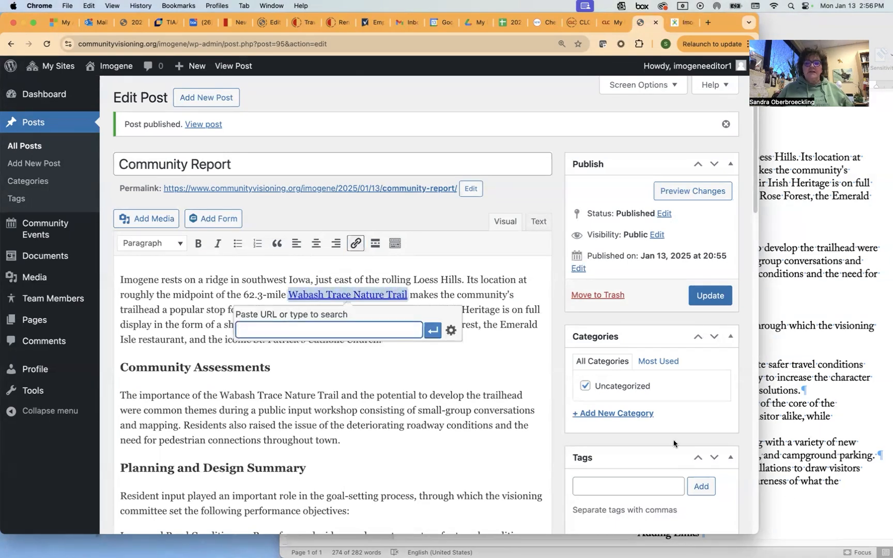
click(796, 514)
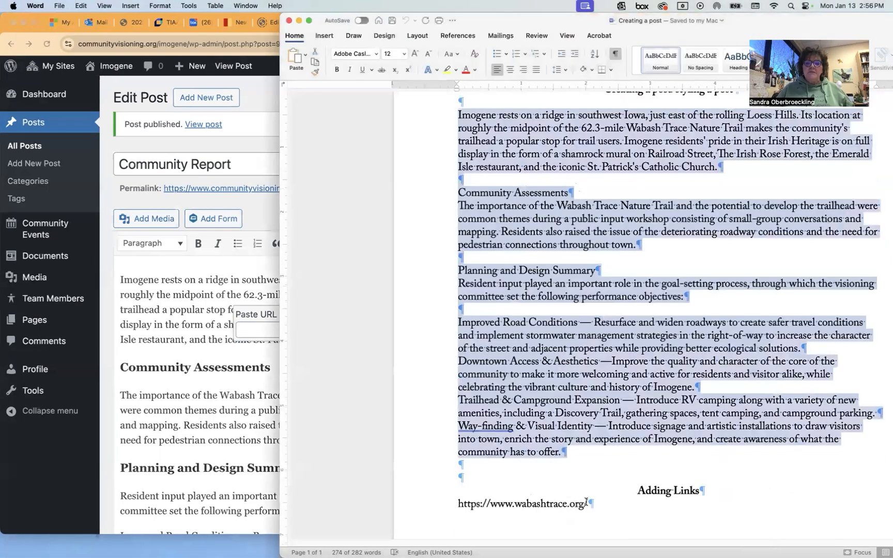
triple_click(517, 503)
key(super+c)
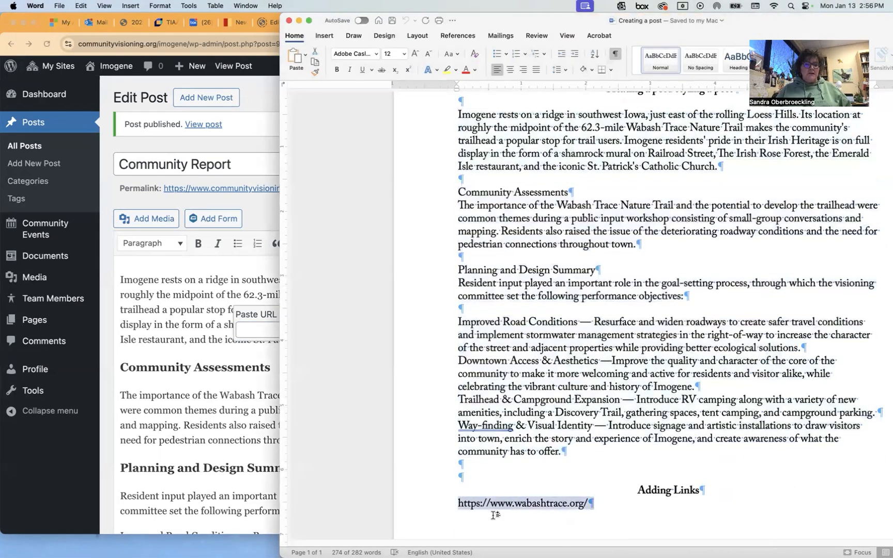
click(250, 334)
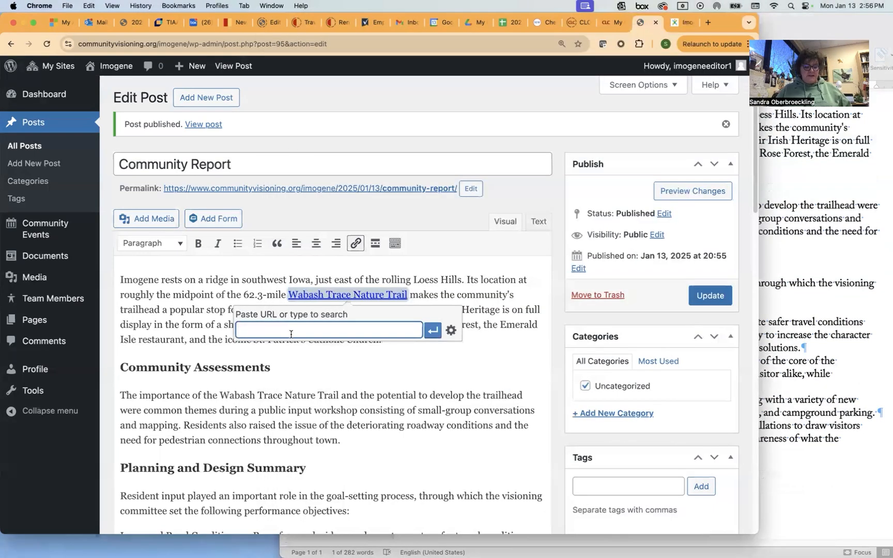
key(super+v)
click(432, 331)
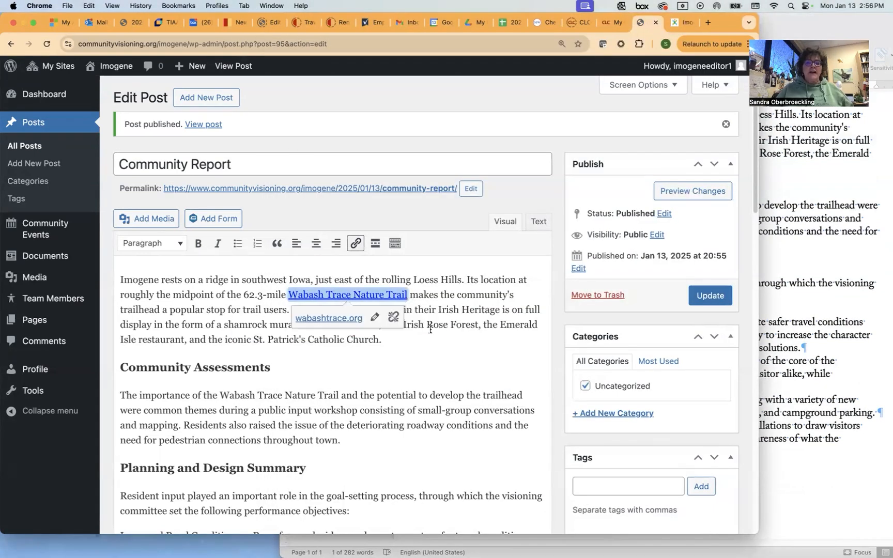
click(714, 300)
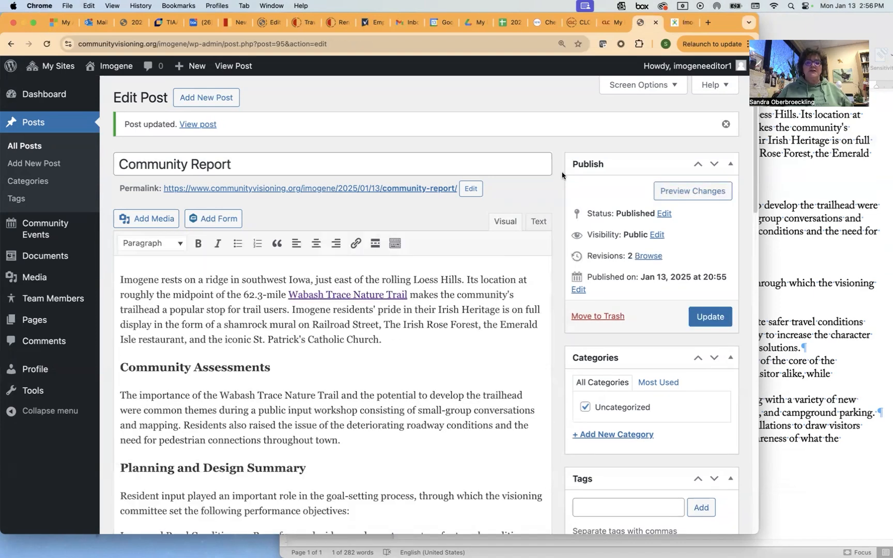
On the live Imogene page, verify the Wabash Trace Nature Trail link opens wabashtrace.org.
click(684, 23)
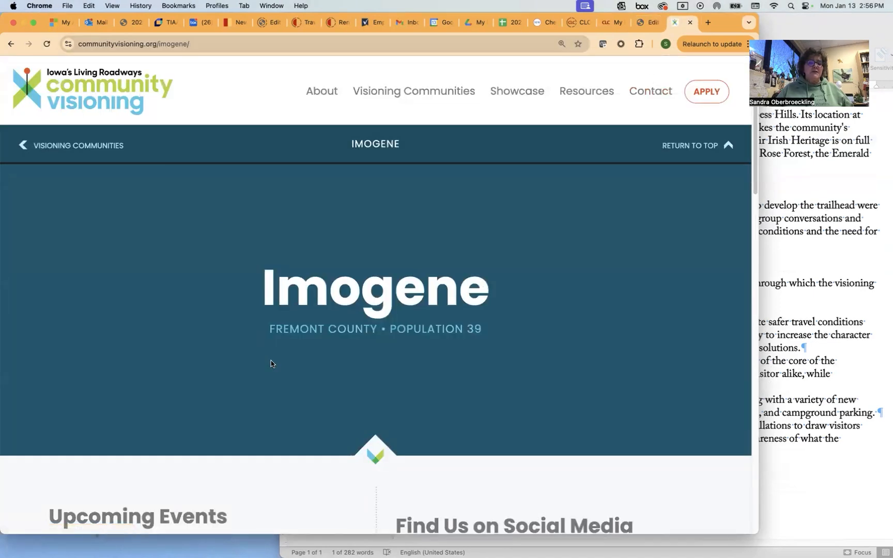
scroll(274, 369, down, 4)
scroll(272, 363, down, 2)
click(246, 406)
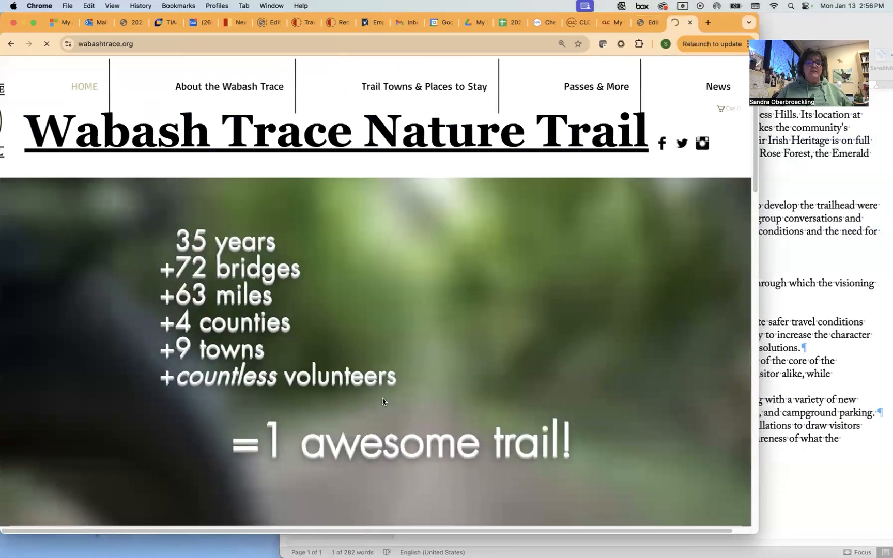
click(11, 44)
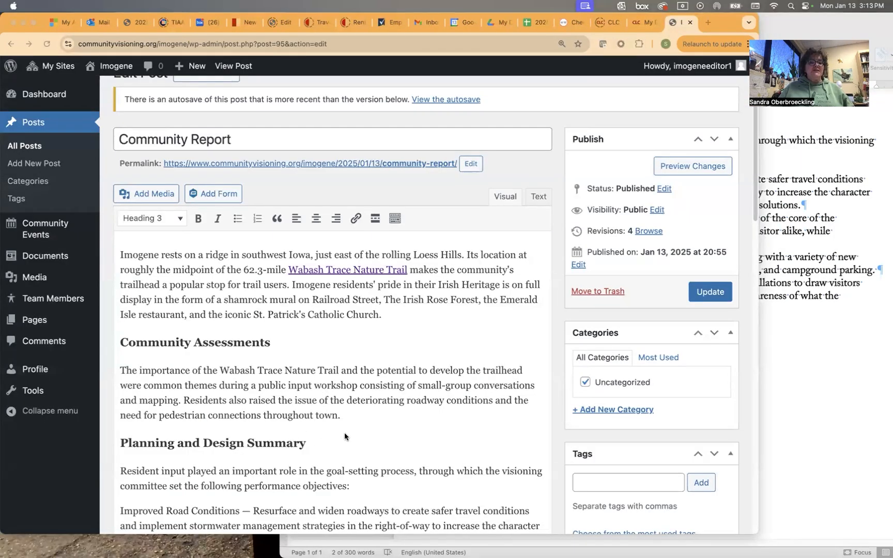
Upload Photo.png and insert it in a new paragraph after 'town.' below Community Assessments.
click(352, 415)
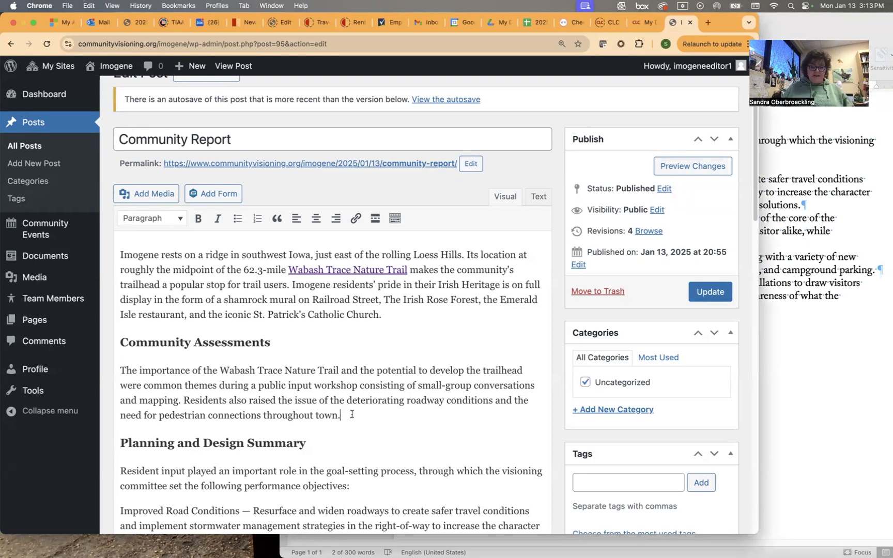
key(Return)
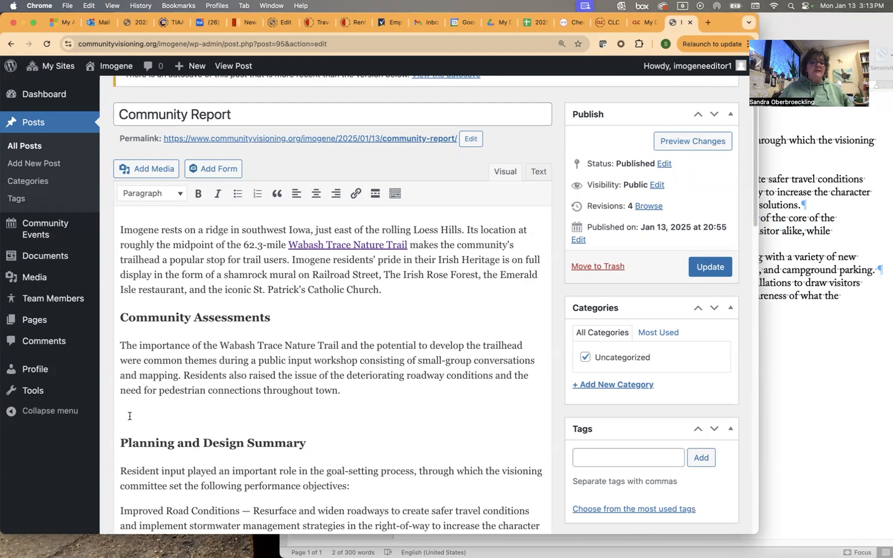
click(151, 172)
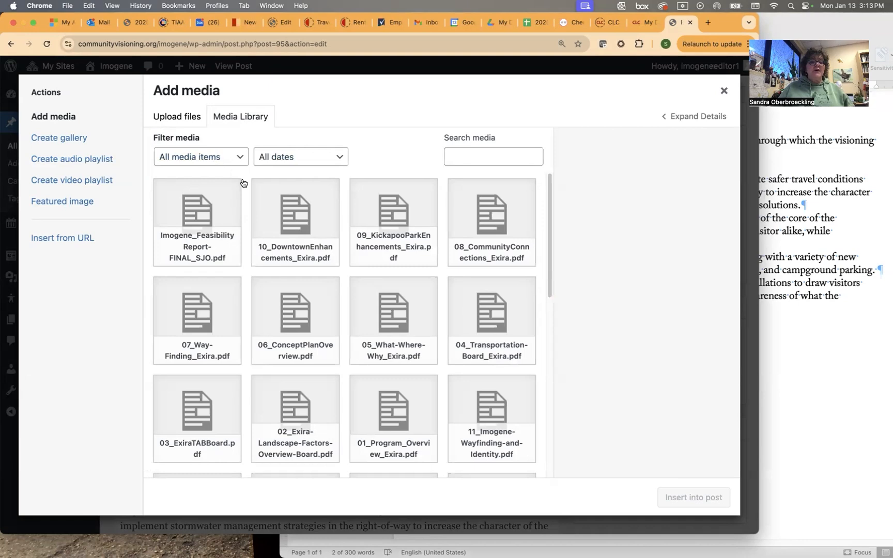
click(177, 118)
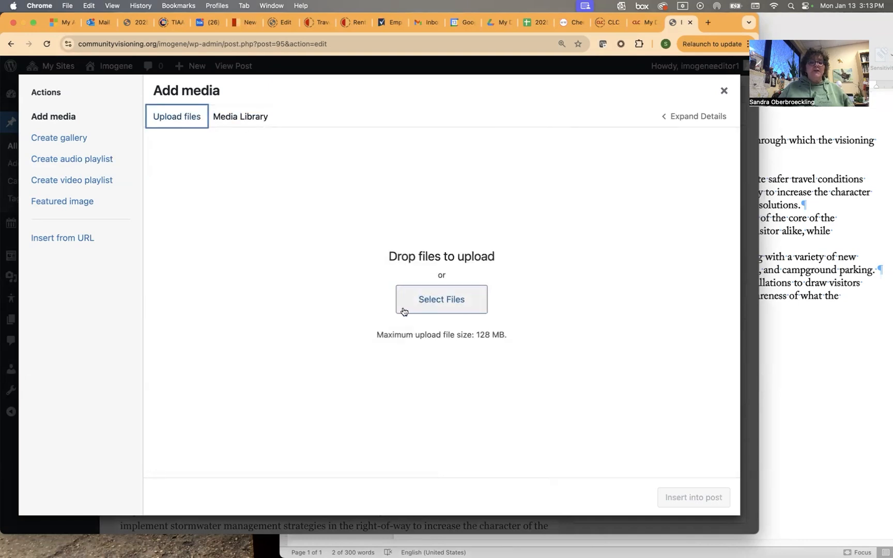
click(436, 303)
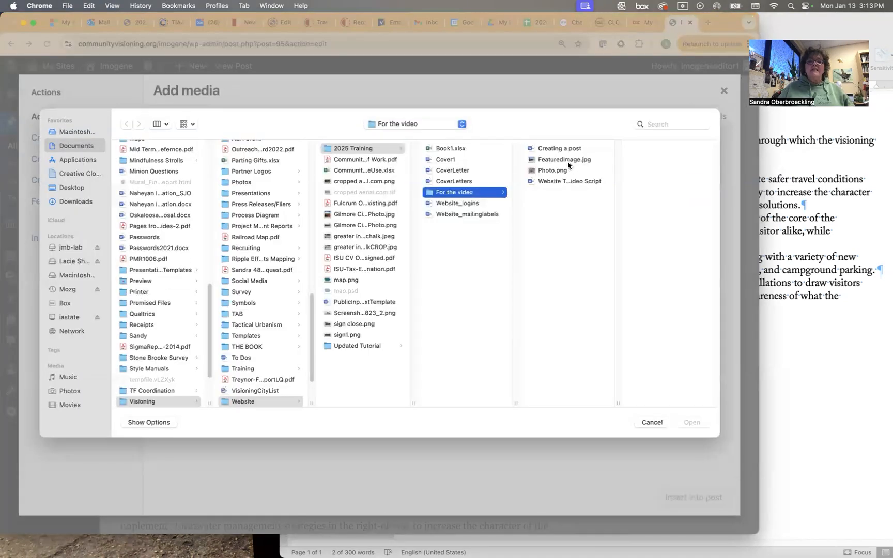
click(565, 173)
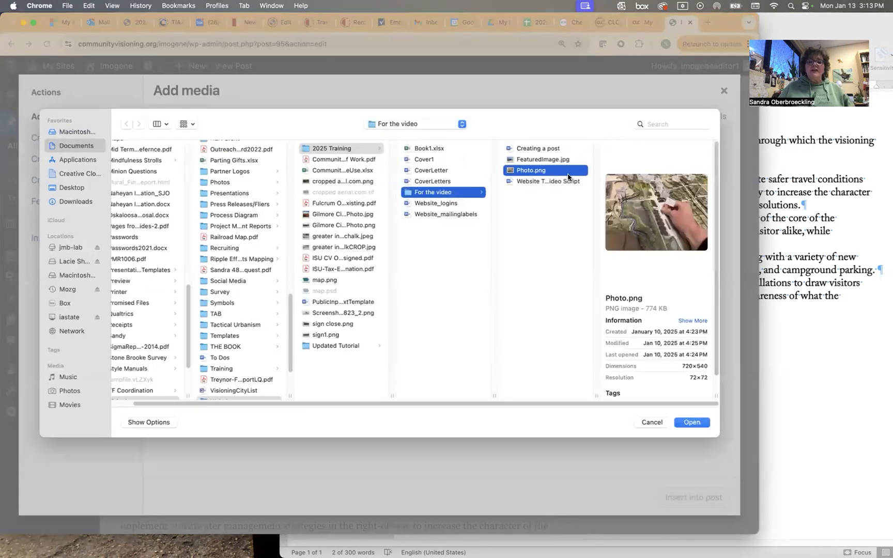
click(691, 423)
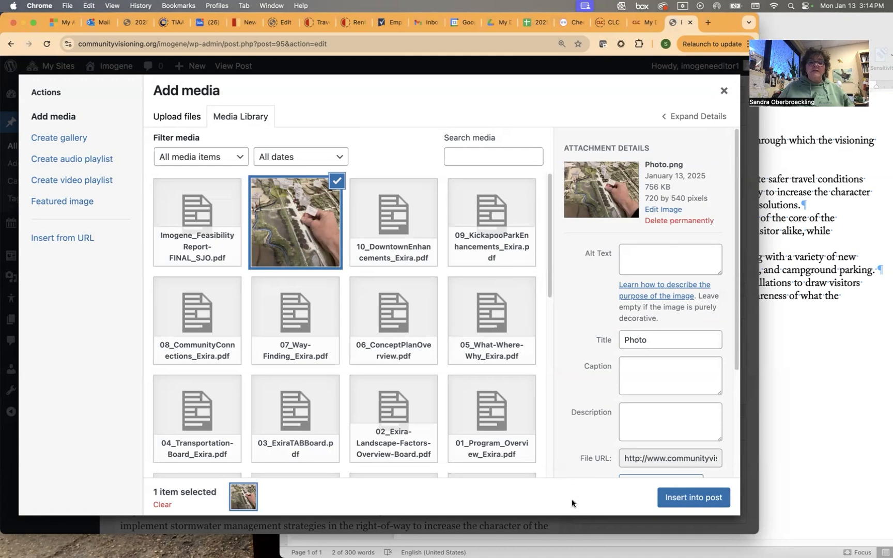
click(693, 498)
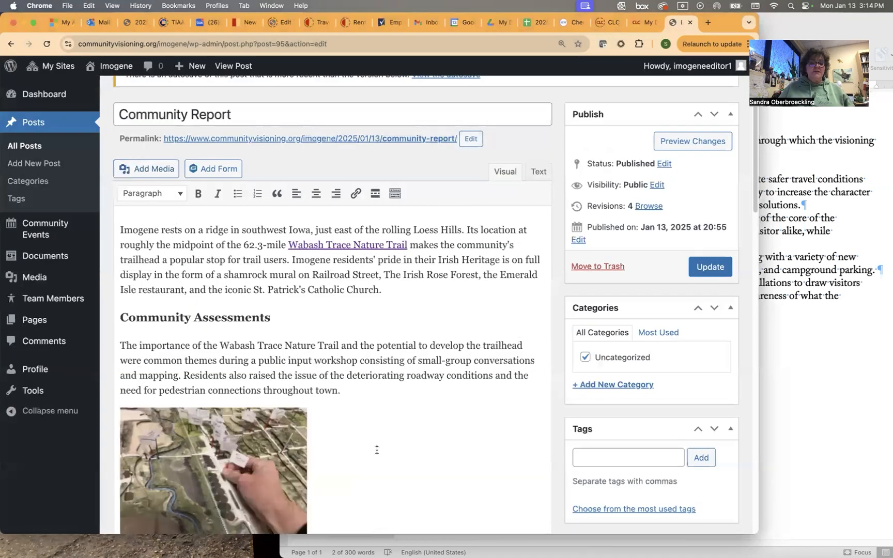
Update the Community Report post with the newly inserted photo.
scroll(372, 445, down, 5)
scroll(369, 416, up, 5)
scroll(369, 416, down, 1)
click(716, 270)
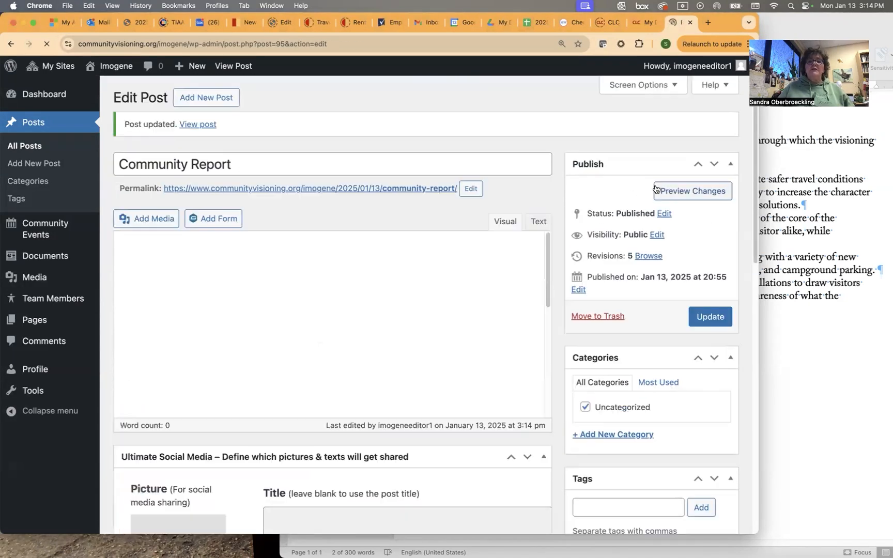
In a new tab, open communityvisioning.org's 2023-2024 Imogene page and check its Project Reports.
click(707, 22)
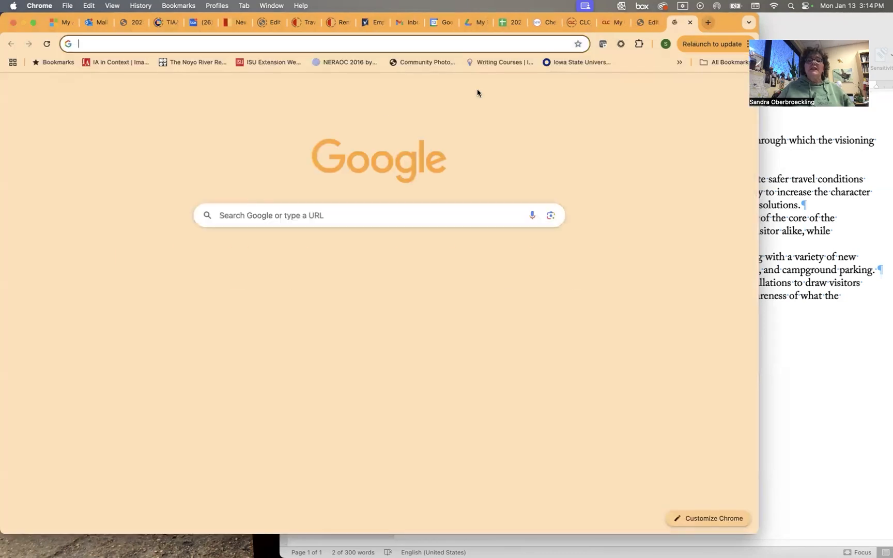
text(www)
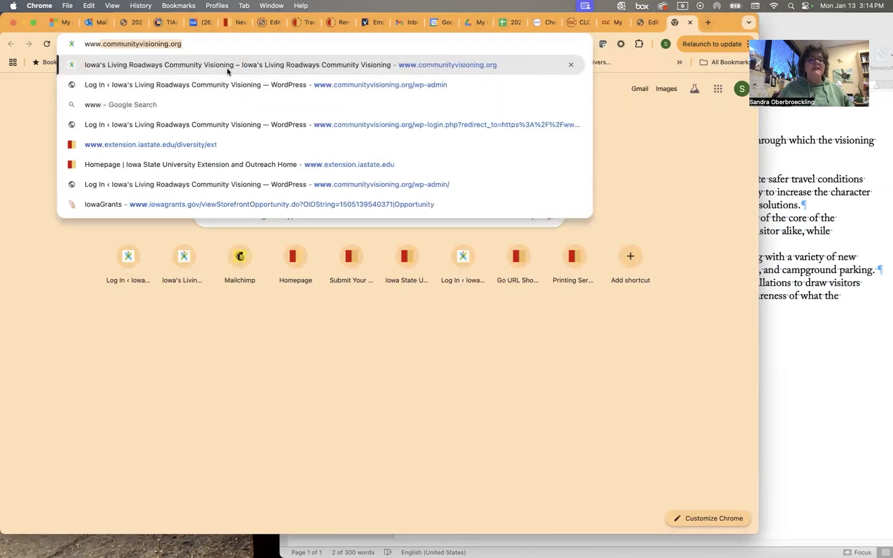
key(Return)
click(383, 96)
click(154, 447)
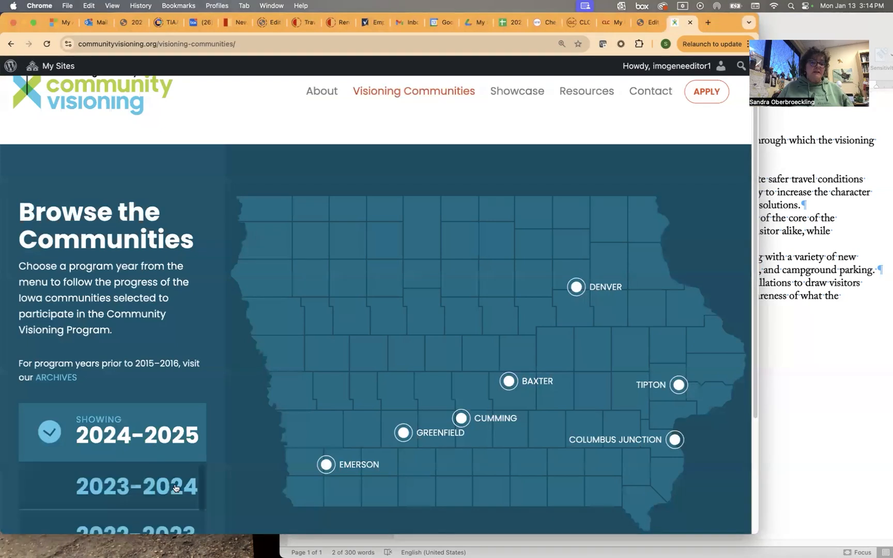
click(175, 488)
click(323, 479)
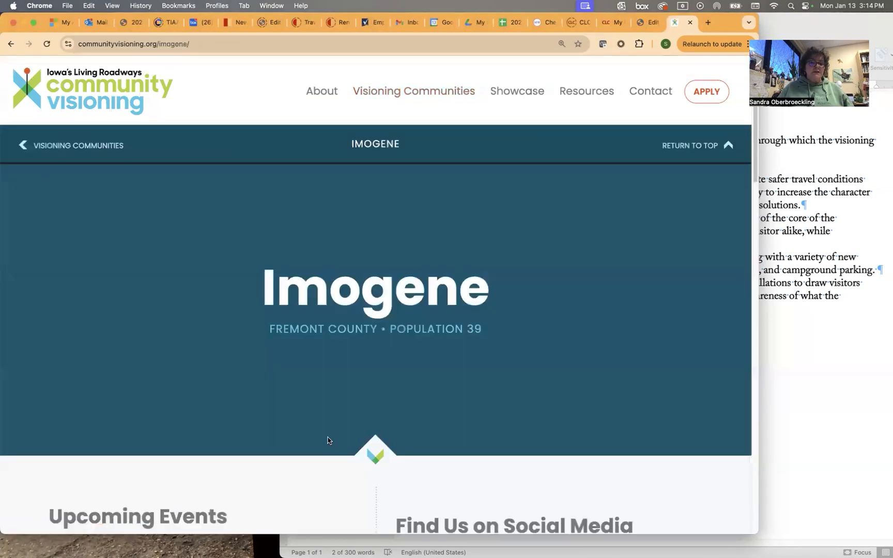
scroll(327, 441, down, 15)
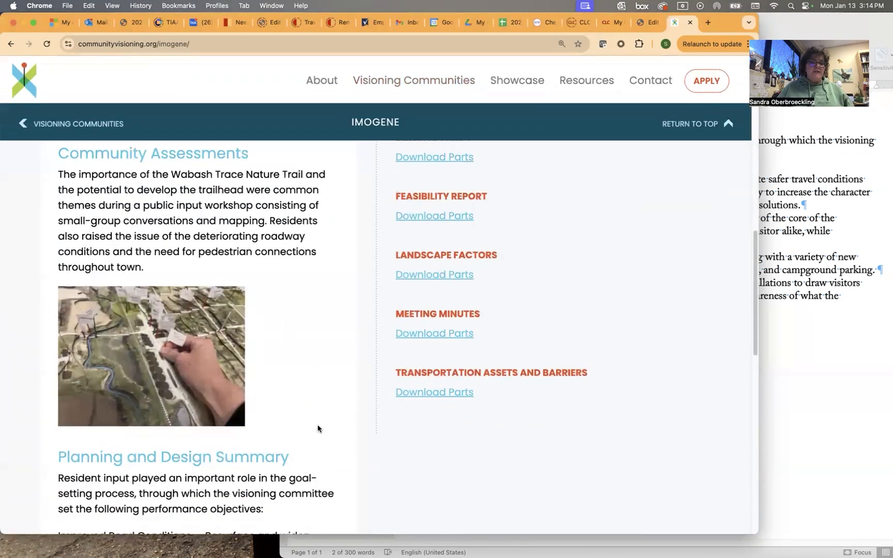
scroll(317, 424, down, 8)
scroll(310, 422, up, 10)
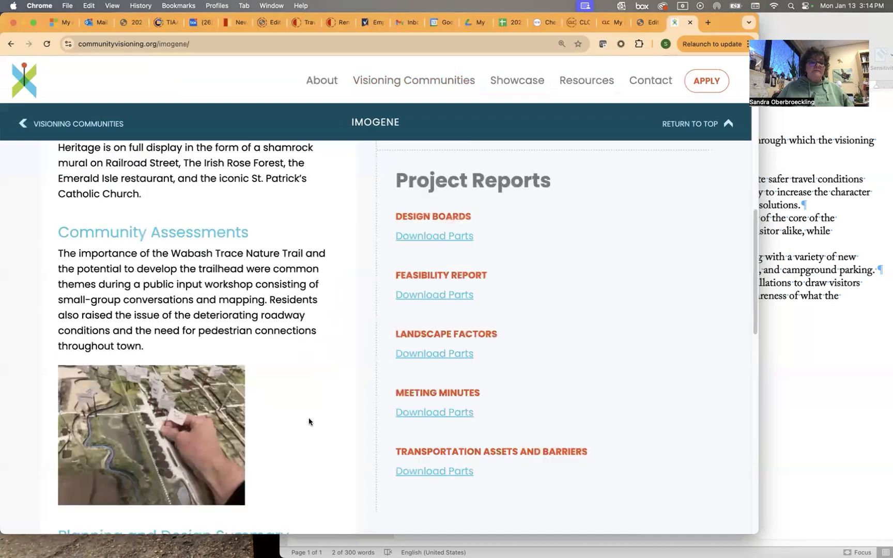
scroll(307, 421, up, 10)
click(649, 22)
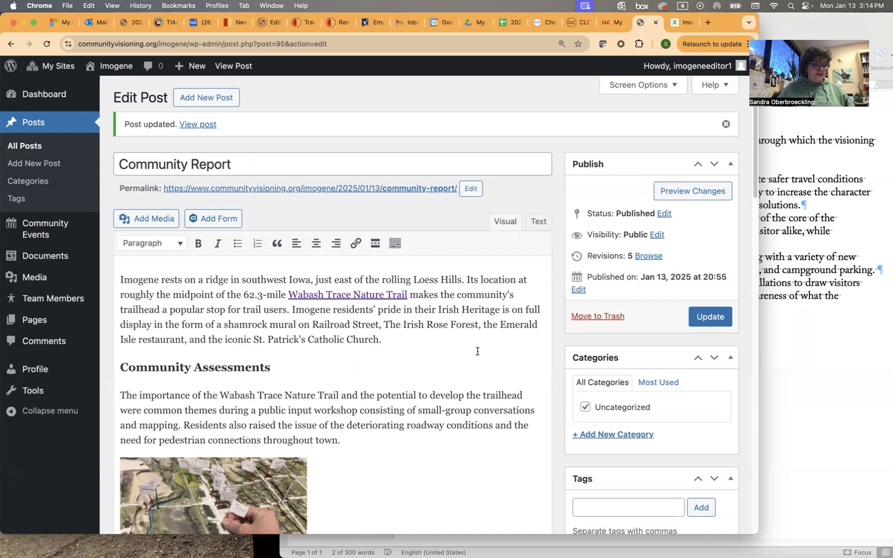
Open the post's Featured image chooser on its Upload files panel, with Word brought forward.
scroll(559, 395, down, 6)
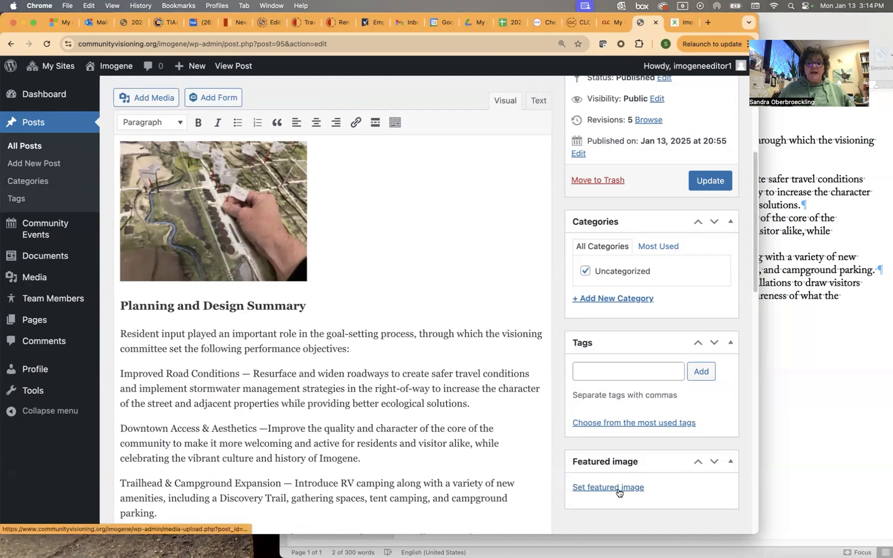
click(619, 489)
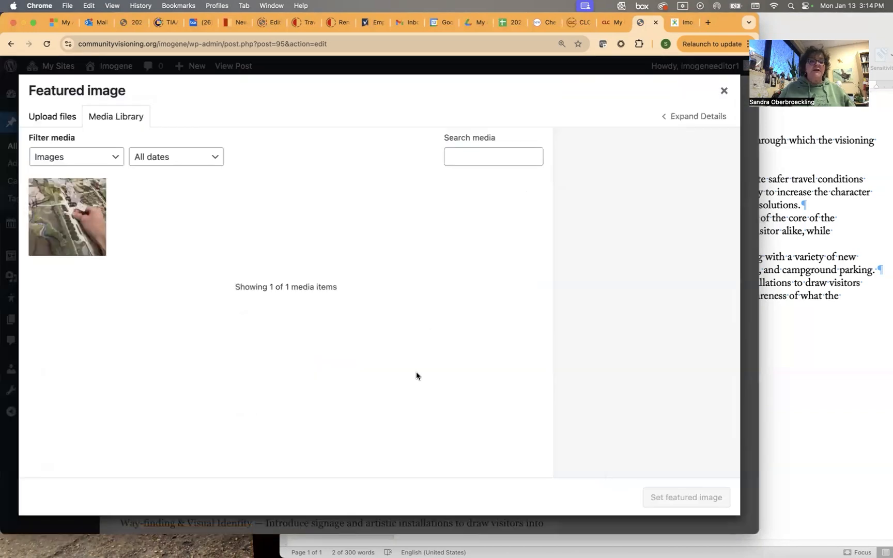
click(46, 122)
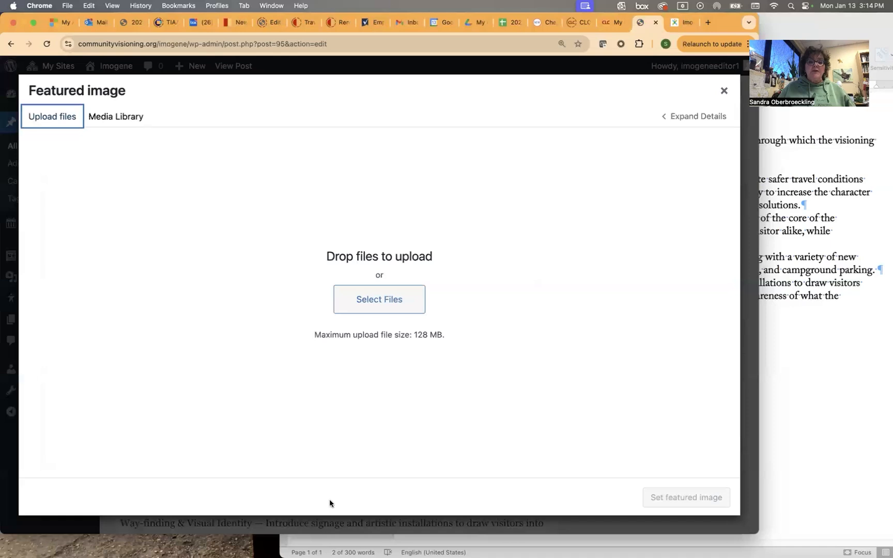
click(823, 356)
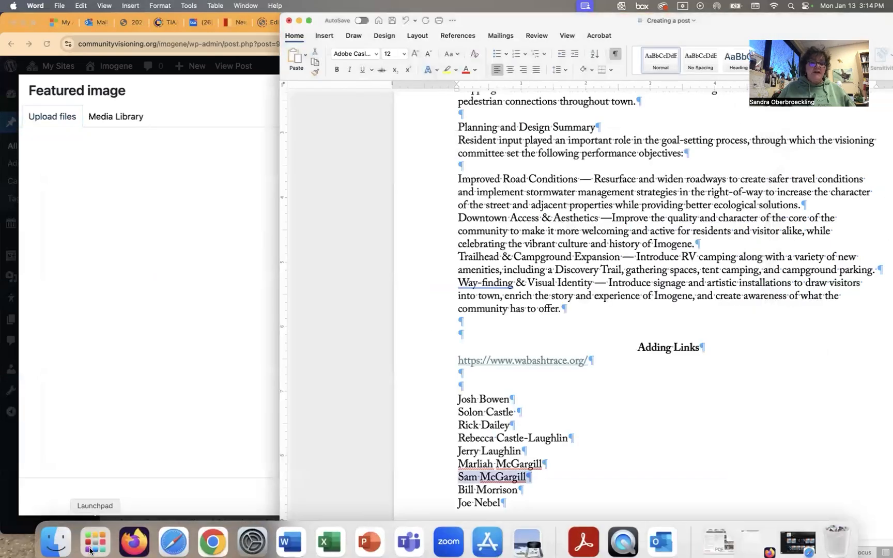
In Finder, browse to Documents > Visioning > Website > 2025 Training > For the video.
click(56, 541)
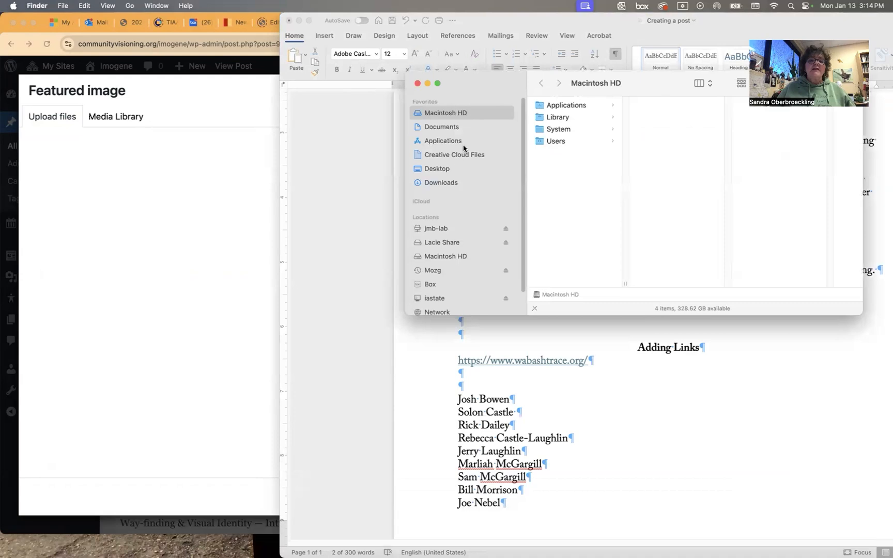
click(473, 126)
scroll(590, 221, down, 10)
scroll(589, 221, down, 6)
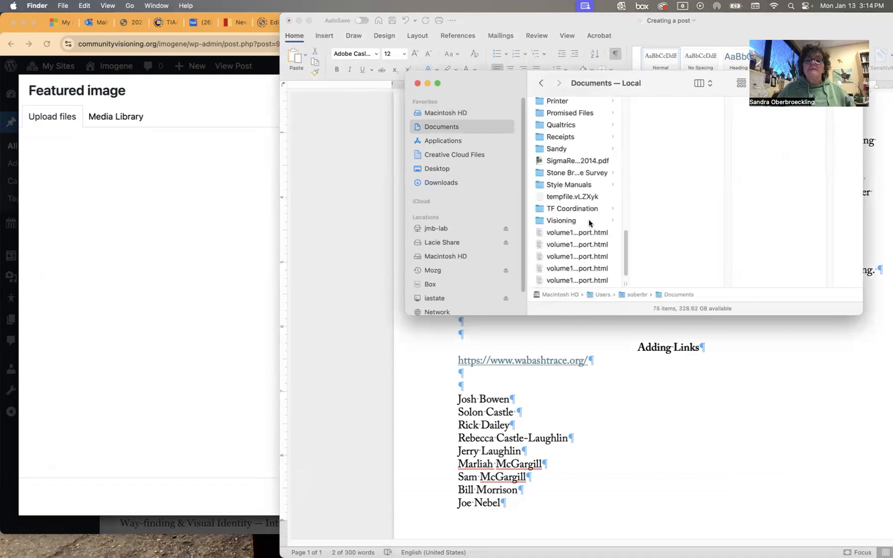
click(589, 212)
scroll(684, 211, down, 15)
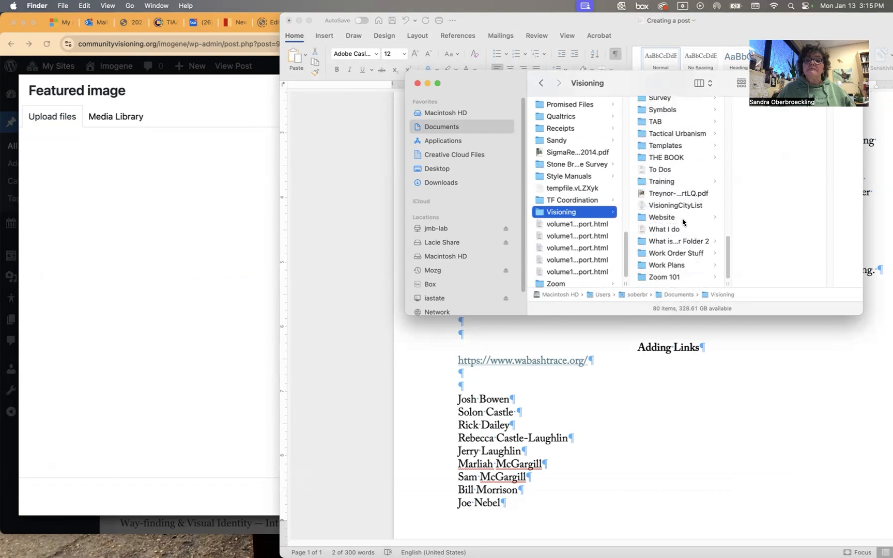
click(683, 219)
click(750, 106)
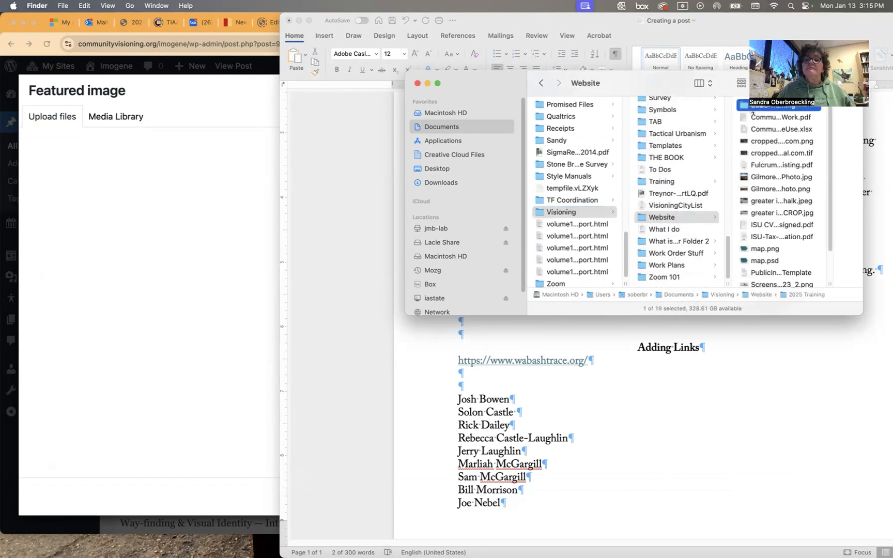
click(812, 155)
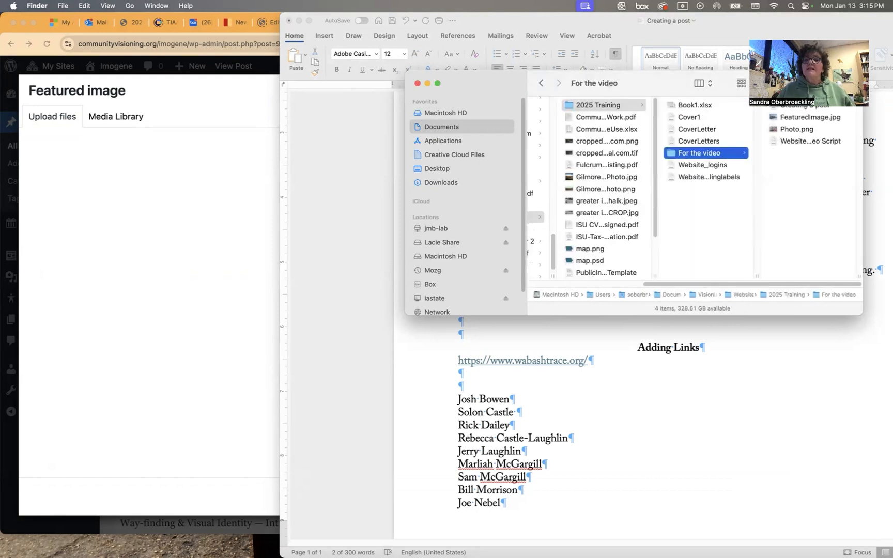
Minimize Word, bring Finder to the front, and select FeaturedImage.jpg.
drag(821, 27, 838, 27)
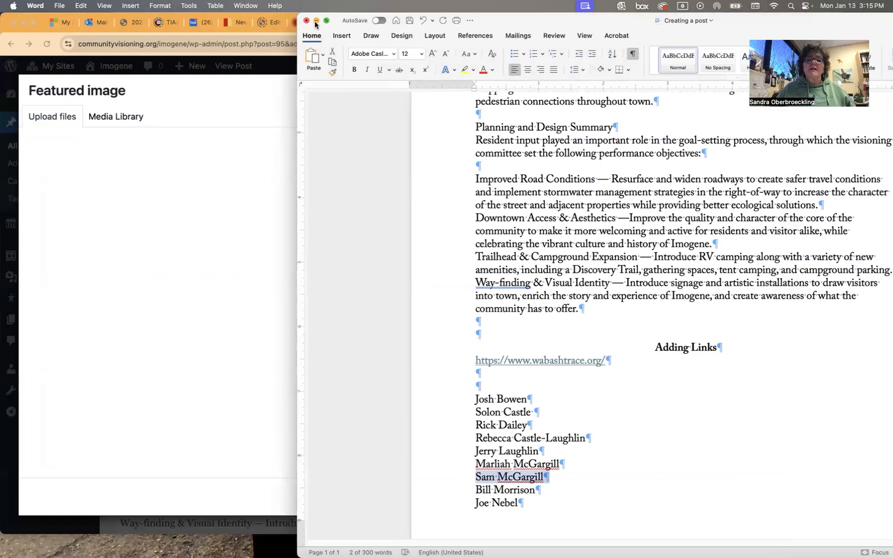
key(super+m)
click(814, 118)
click(794, 123)
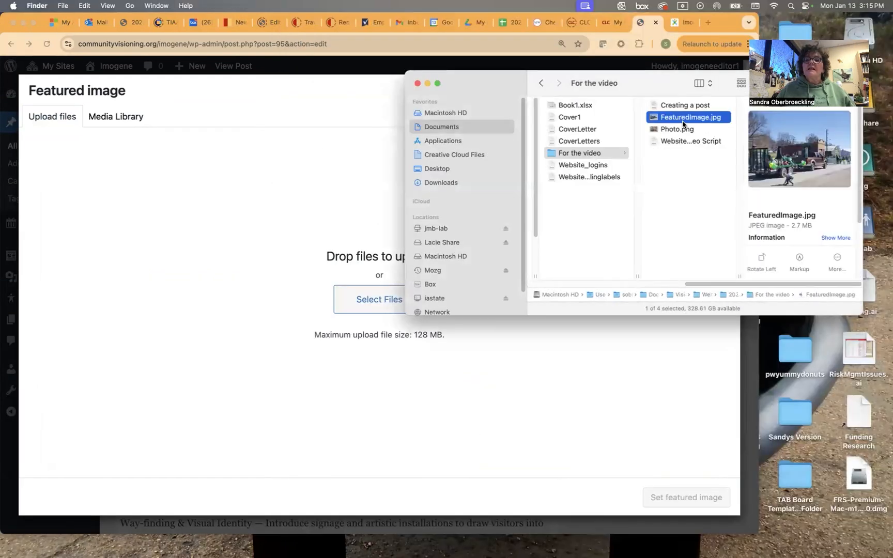
Upload FeaturedImage.jpg, set it as the Community Report's featured image, and update the post.
drag(685, 120, 267, 385)
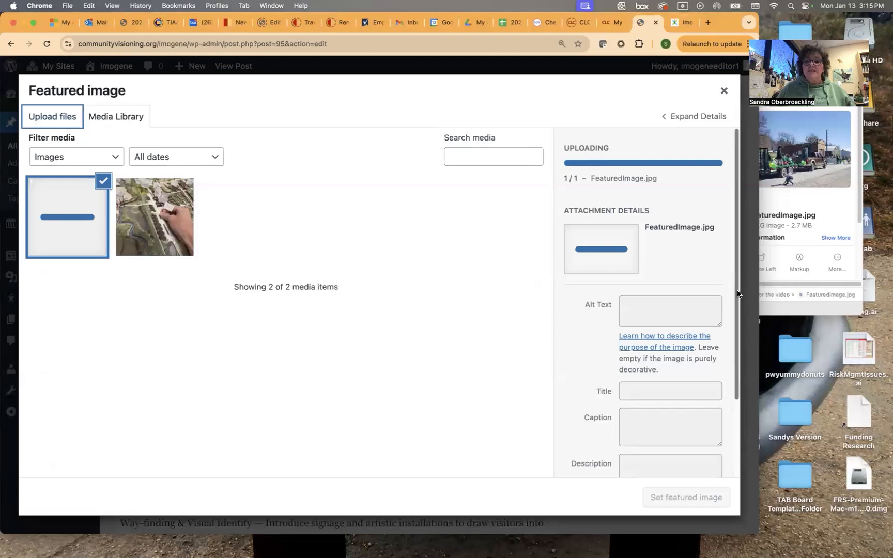
scroll(744, 364, down, 4)
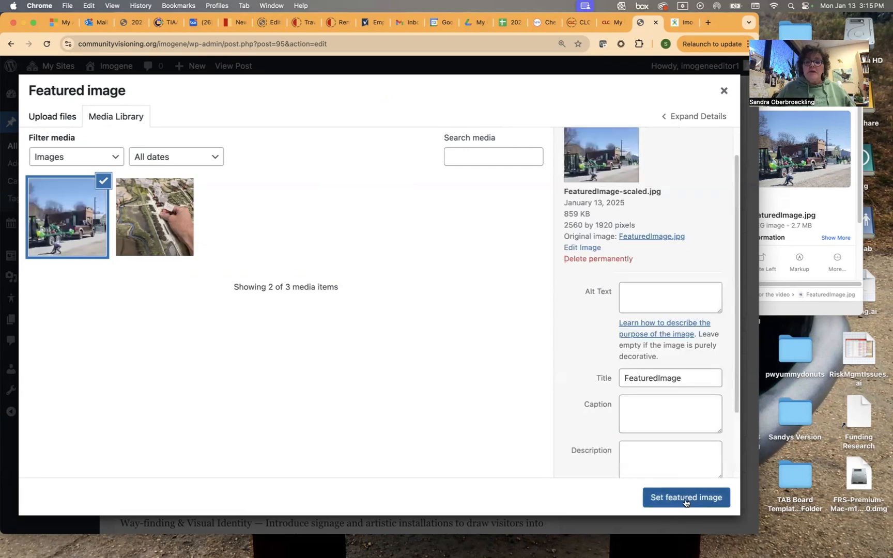
click(685, 499)
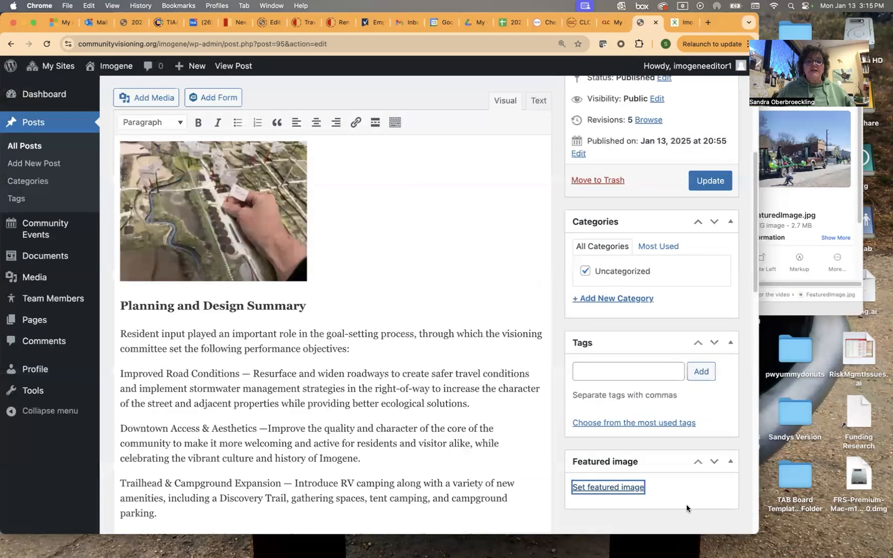
scroll(646, 371, up, 10)
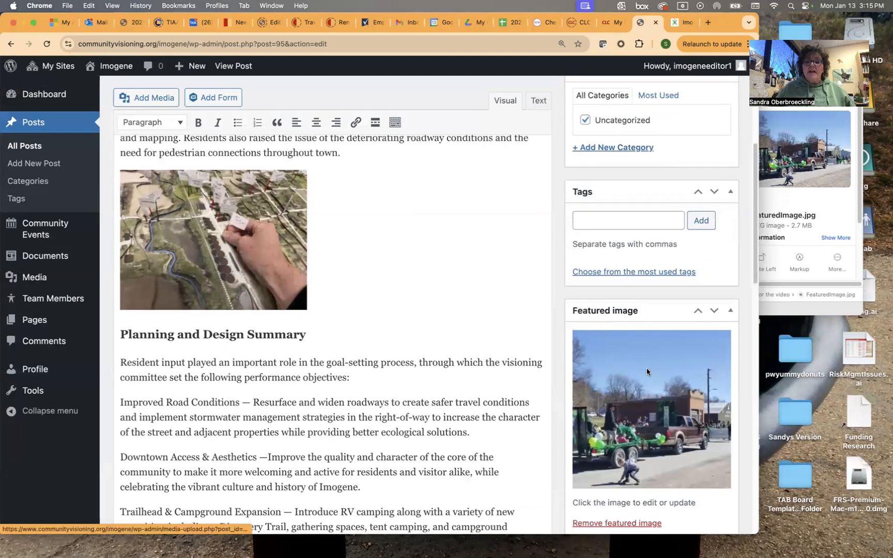
click(711, 317)
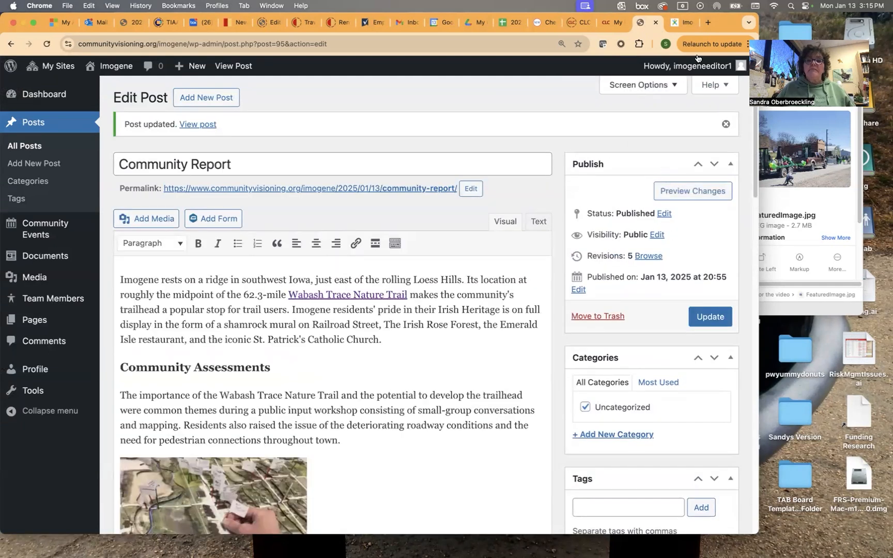
Reload the live Imogene page and scroll to the Community Report card under Upcoming Events.
click(687, 23)
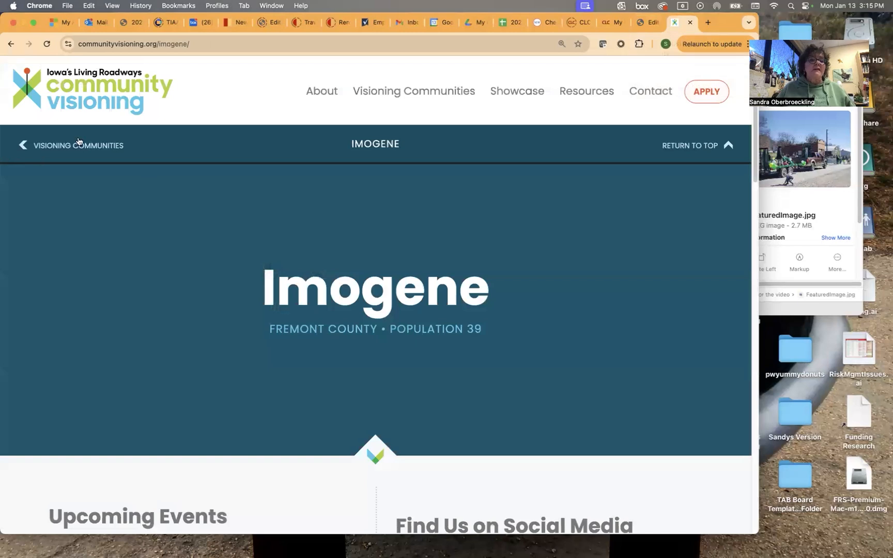
click(46, 43)
scroll(418, 316, down, 6)
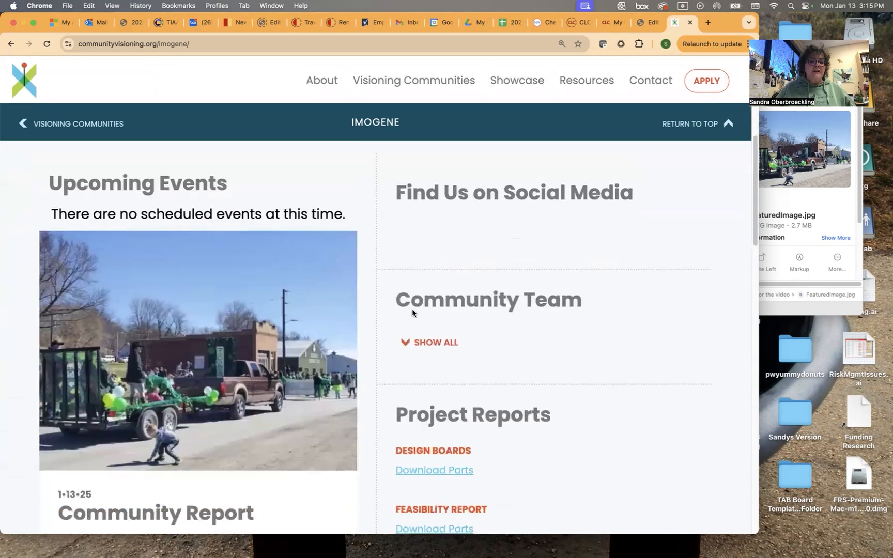
scroll(409, 313, down, 2)
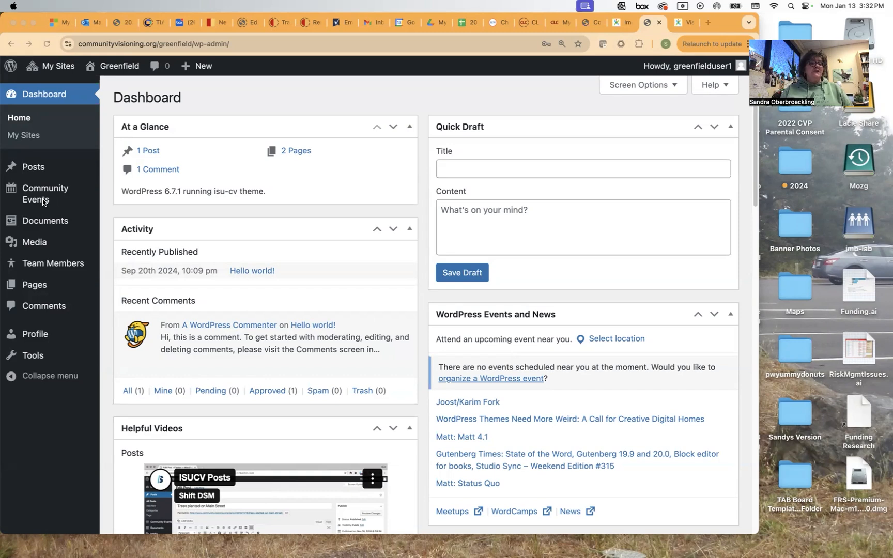
Create a new community event titled 'Community Focus Groups' and let the draft autosave.
click(48, 196)
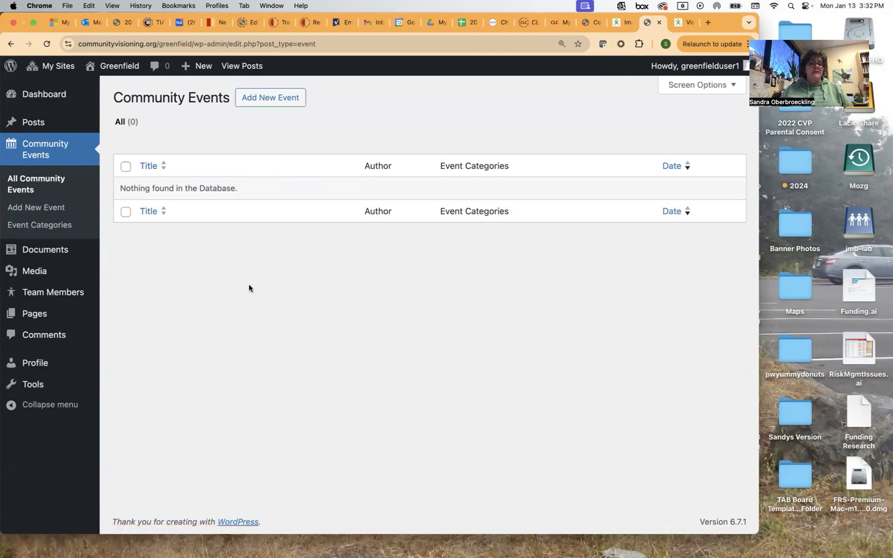
click(274, 101)
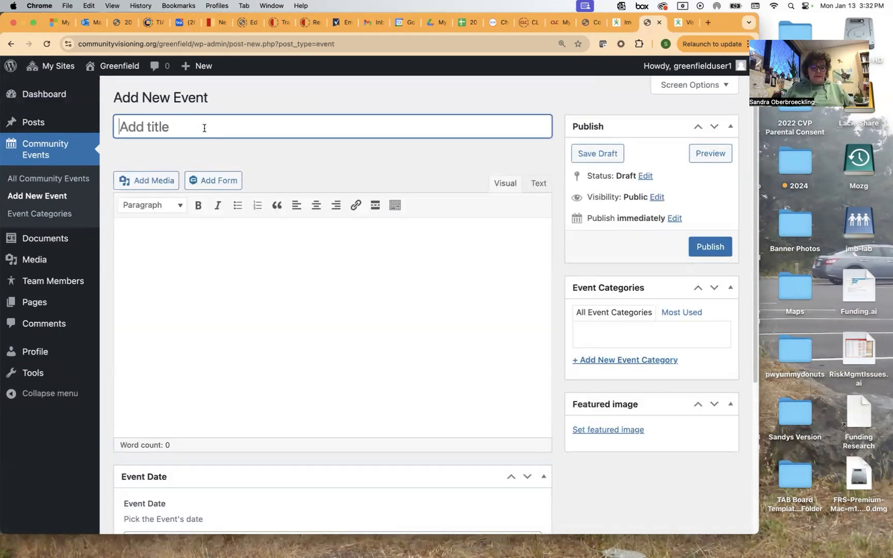
text(Communi)
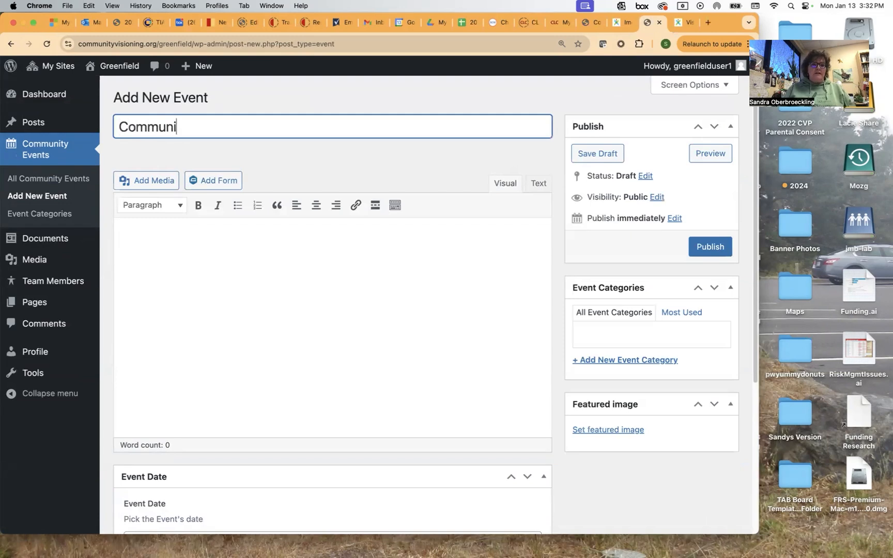
text(ty Focuu)
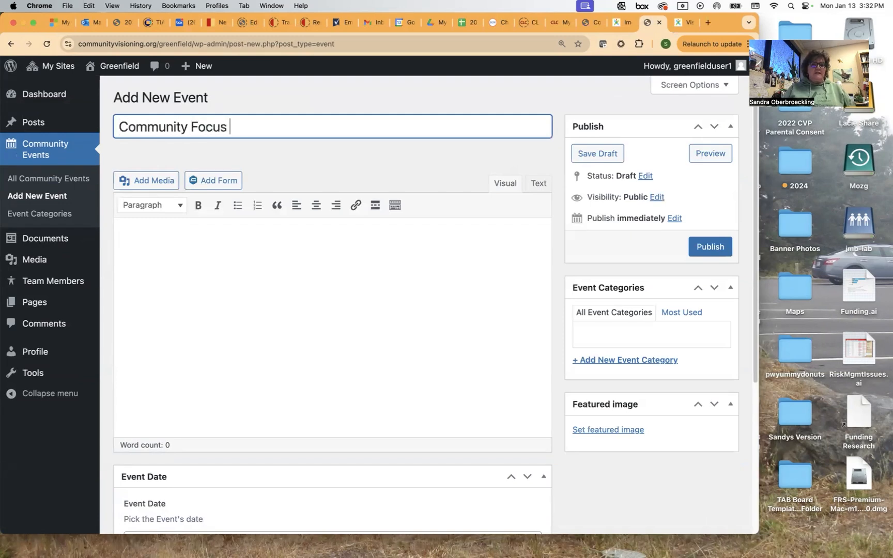
text(Groups)
click(144, 234)
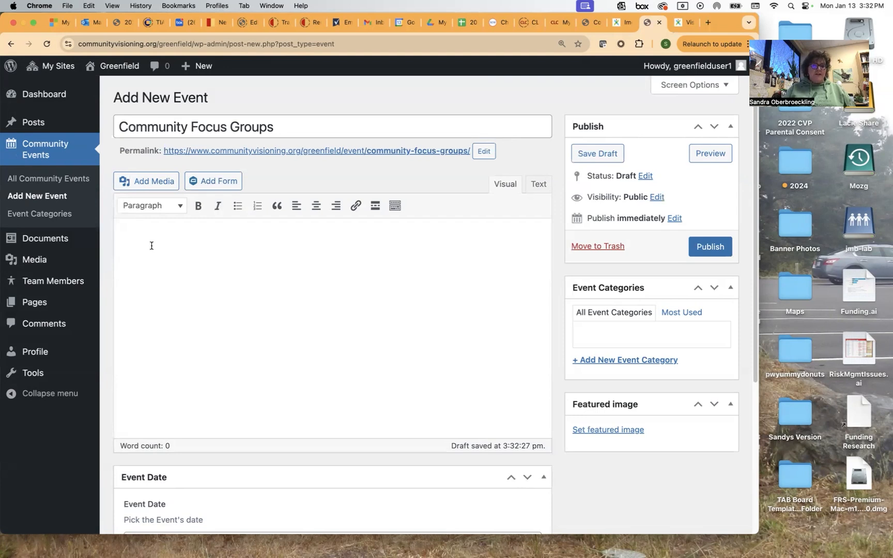
Write the description 'We want to know what you think! Join us for community focus groups…', pointing to Public Input.
text(Join )
text(u)
key(BackSpace)
key(BackSpace)
key(BackSpace)
key(BackSpace)
key(BackSpace)
key(BackSpace)
text(We wna)
text(t)
text(ant to know what )
text(you think! u)
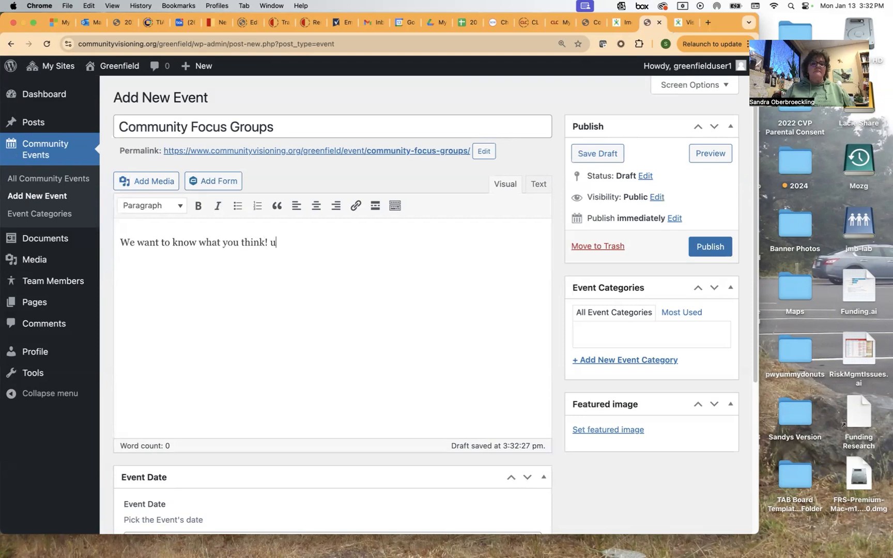
key(BackSpace)
text(Join us for commuity)
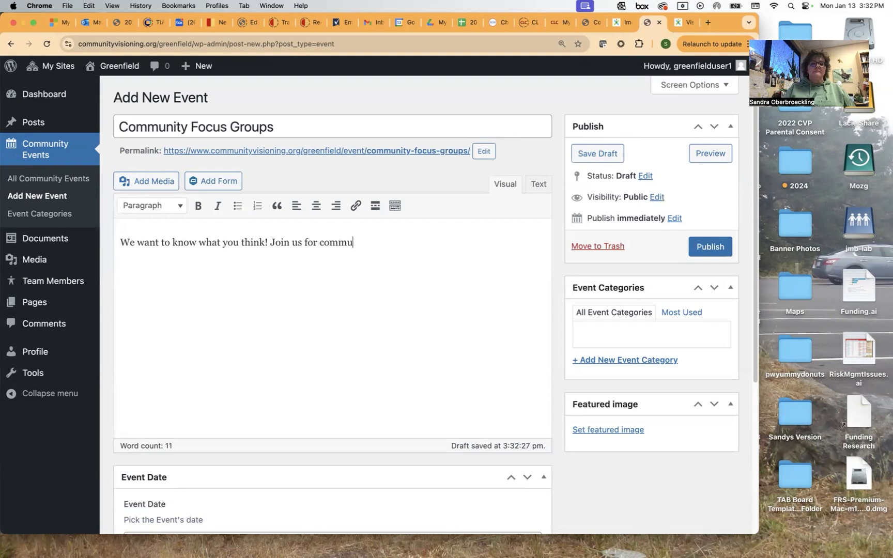
key(BackSpace)
key(BackSpace)
key(BackSpace)
text(nithy fo)
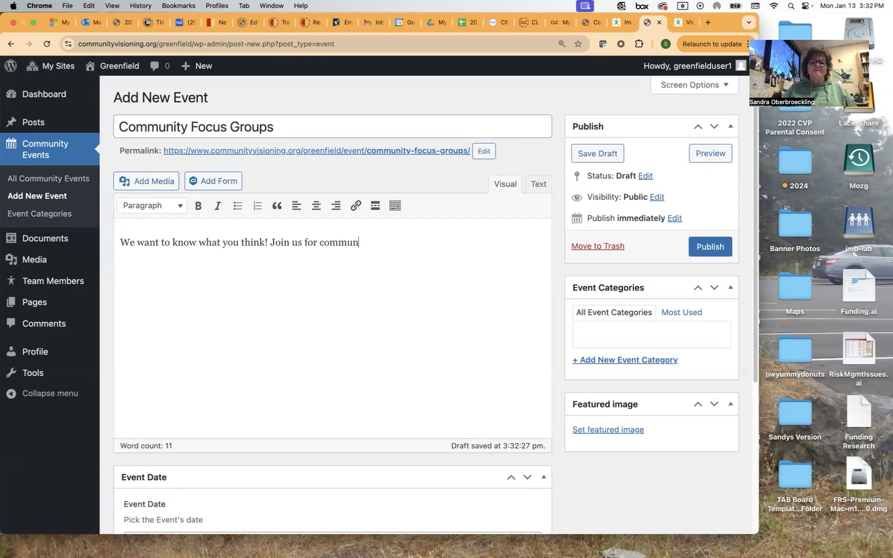
key(BackSpace)
key(BackSpace)
key(BackSpace)
key(BackSpace)
text(y focus groups. Click on the Public Input butt)
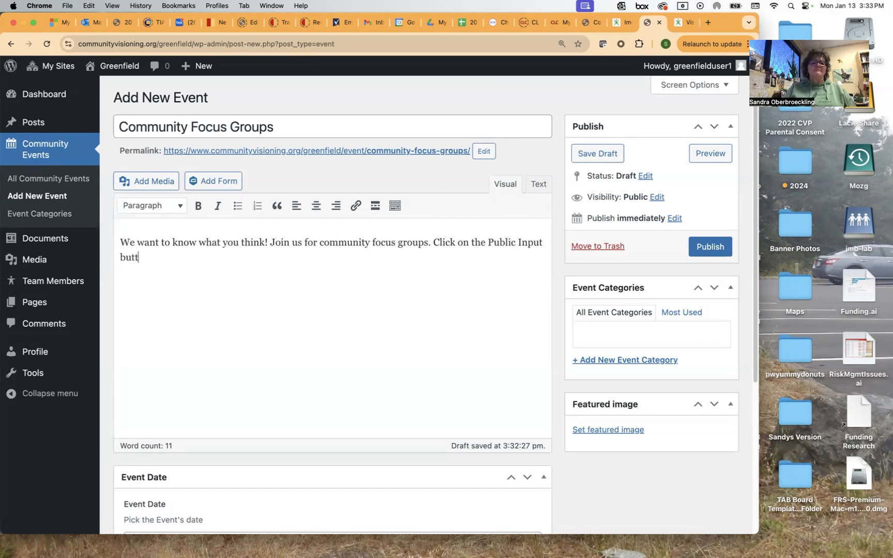
text(on on this page to learn how you )
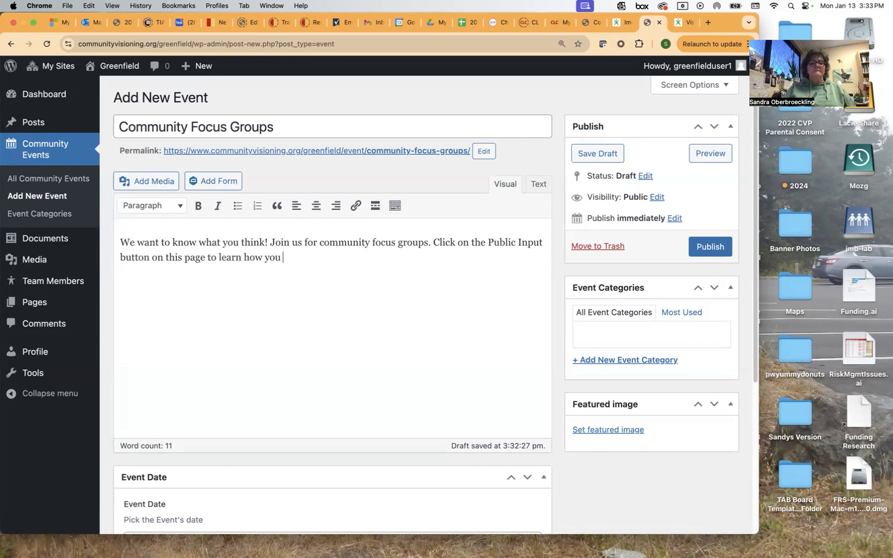
text(can participate!)
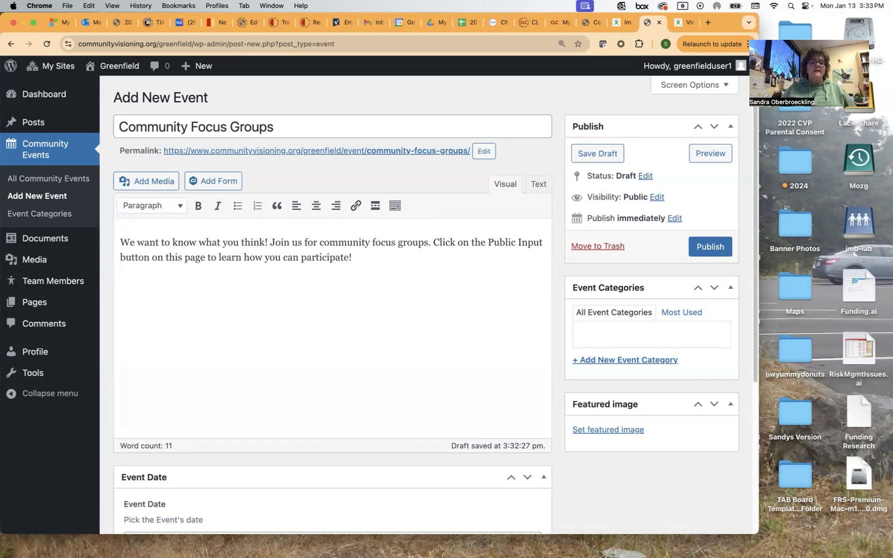
scroll(120, 325, down, 5)
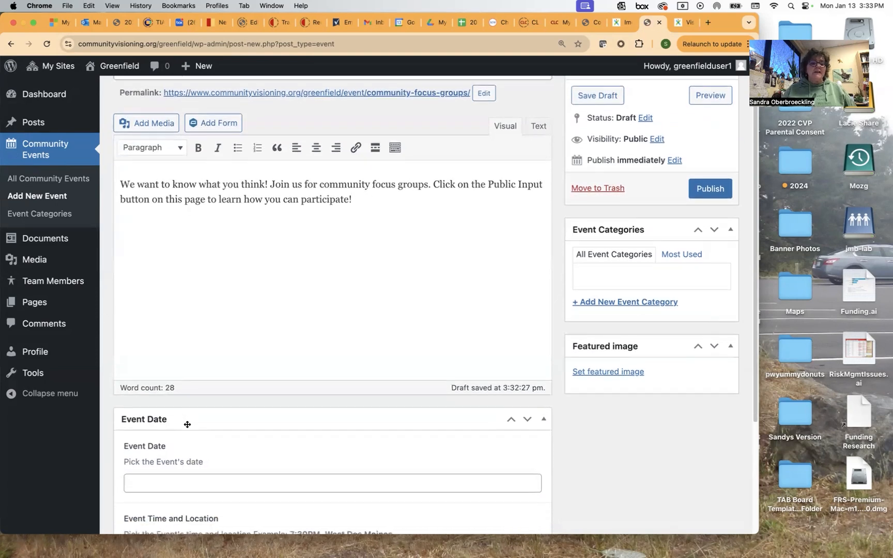
Set the Event Date to March 1, 2025 (03/01/2025) using the calendar.
click(185, 426)
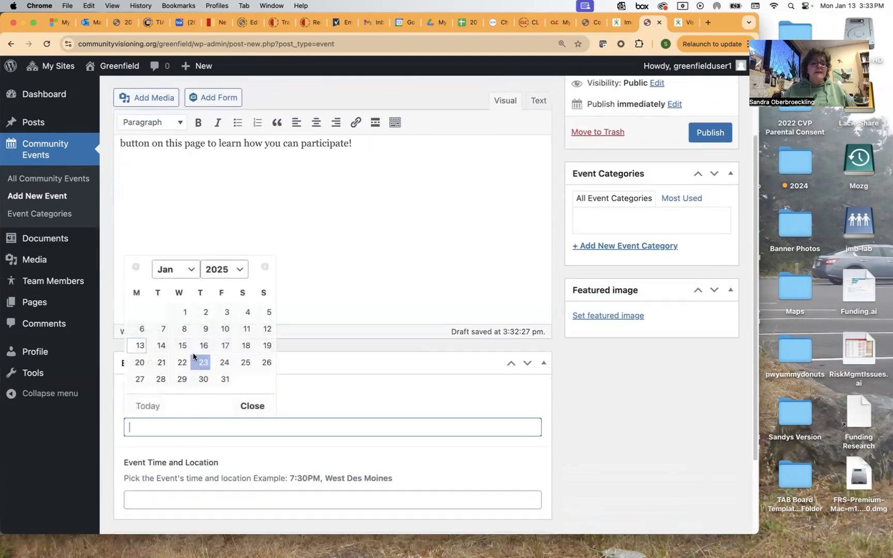
click(182, 273)
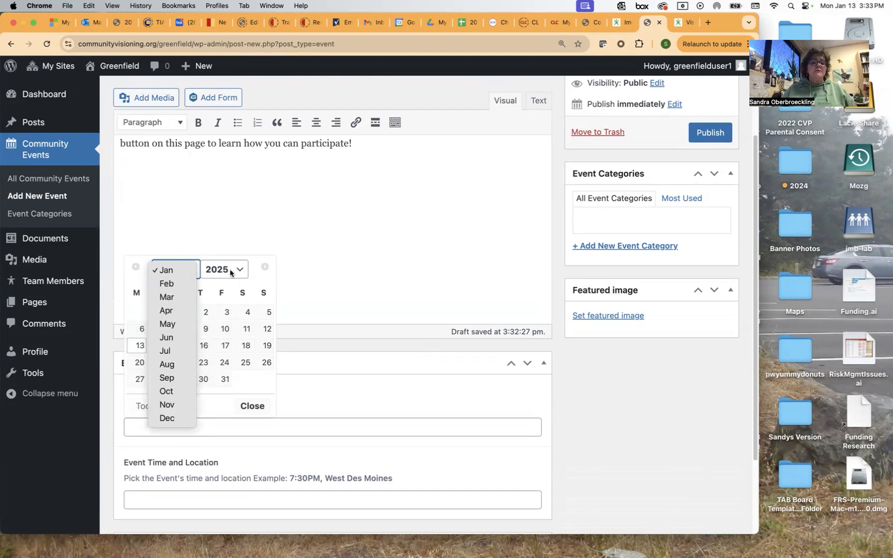
click(171, 297)
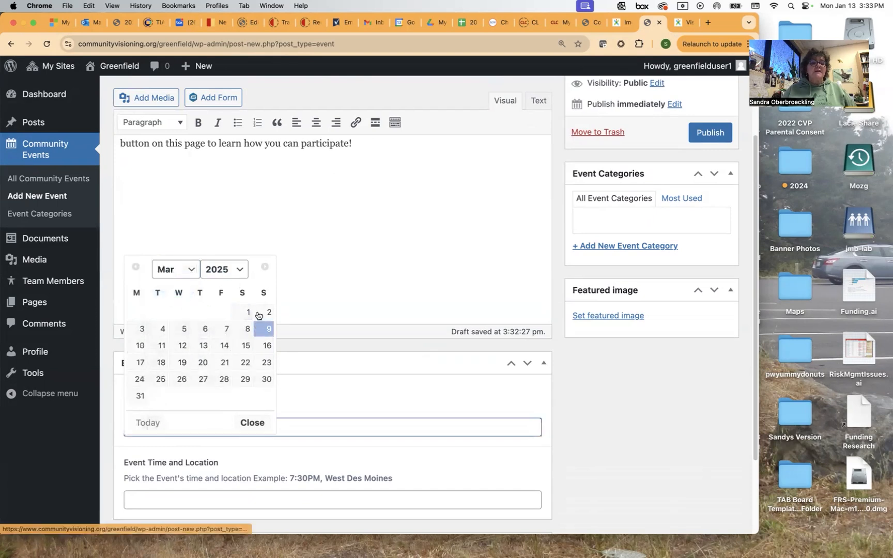
click(247, 312)
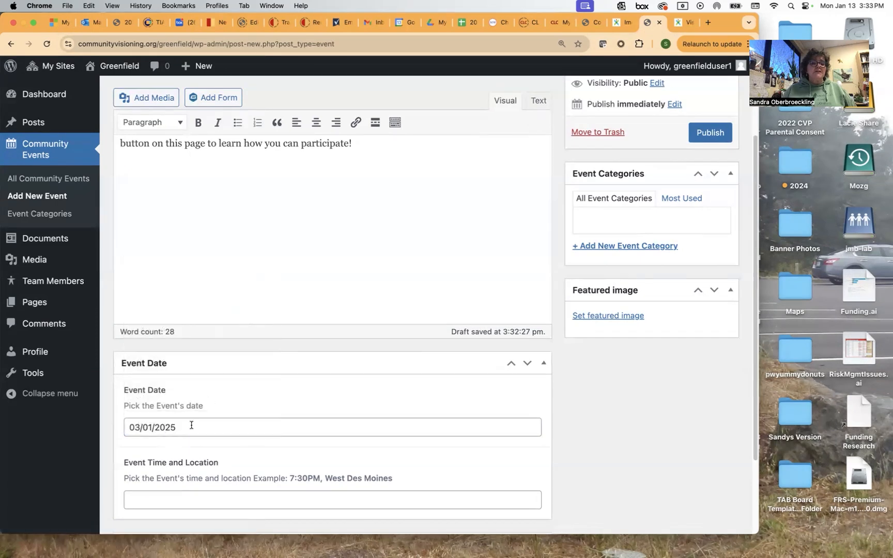
click(159, 428)
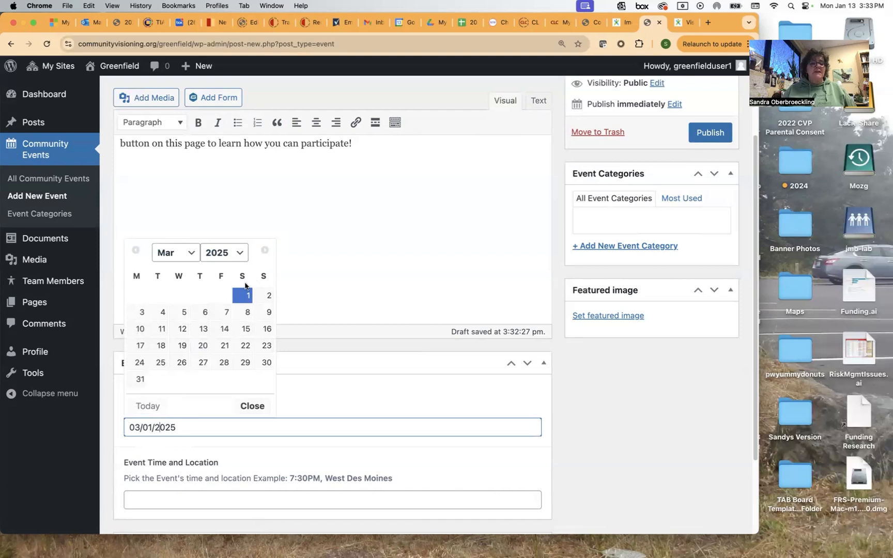
click(265, 429)
Enter '9:00 am - 2:00 pm, Greenfield City Hall' as the event time and location.
click(167, 500)
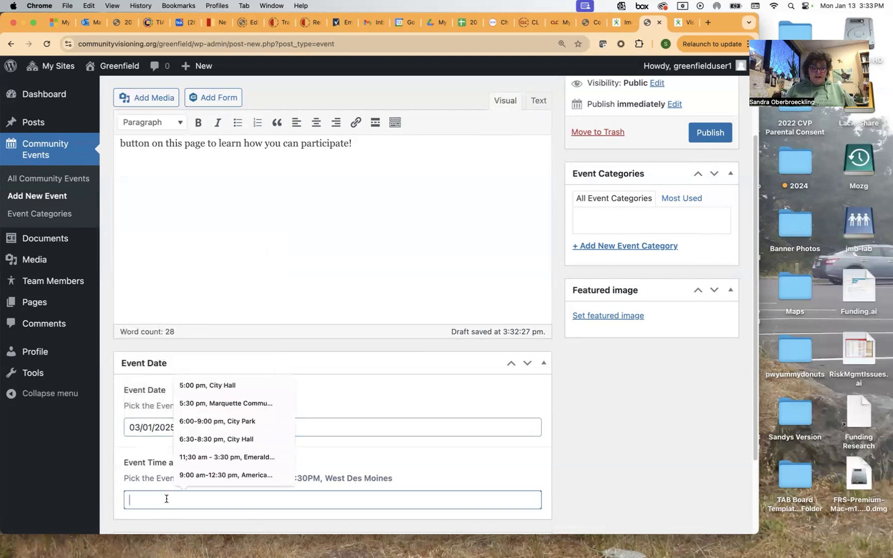
text(9:)
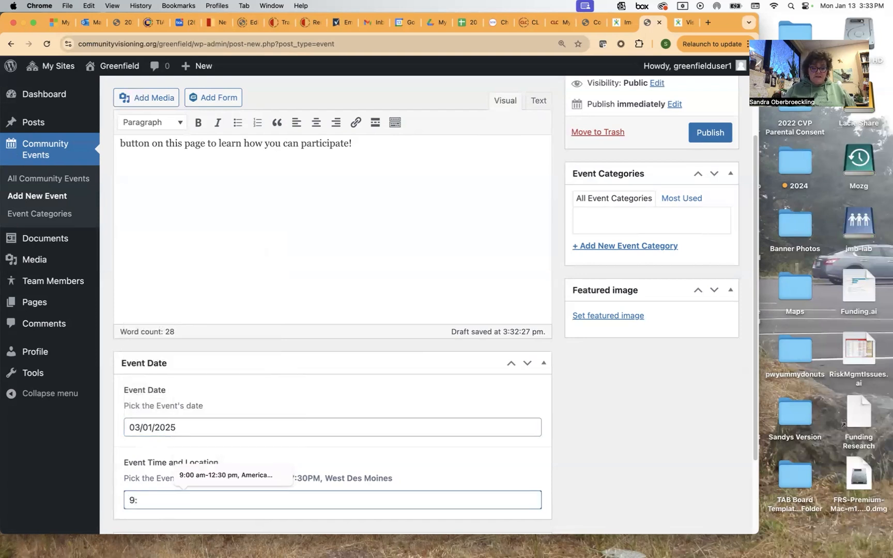
text(00 am)
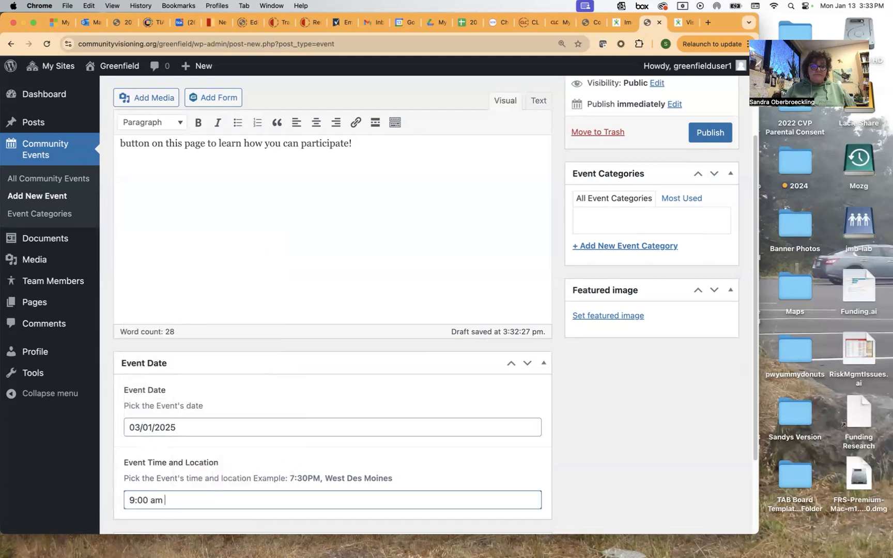
key(BackSpace)
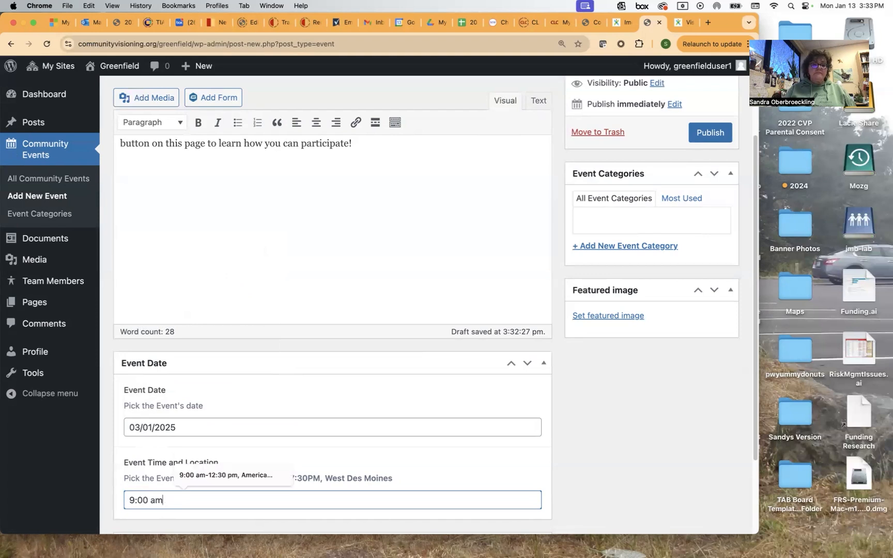
text(- 2:00 pm, Greenfield City Hall)
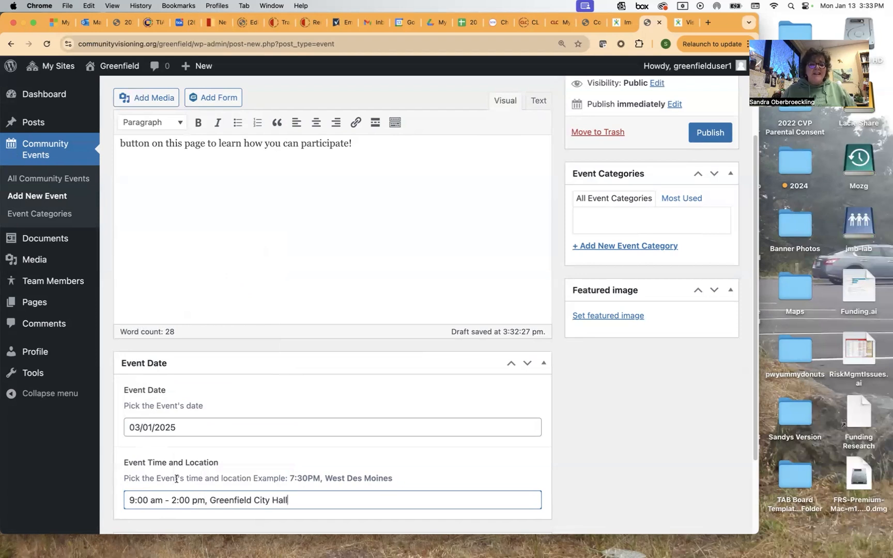
scroll(303, 471, down, 2)
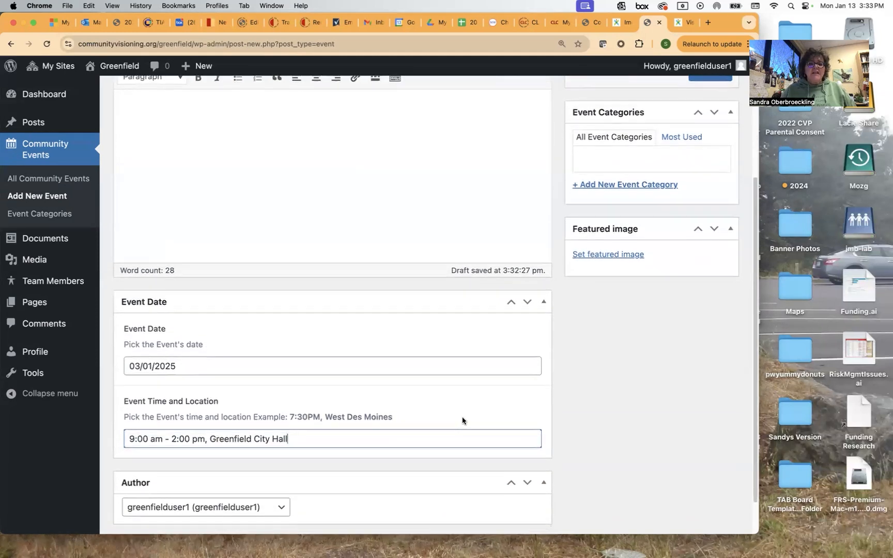
scroll(465, 418, up, 5)
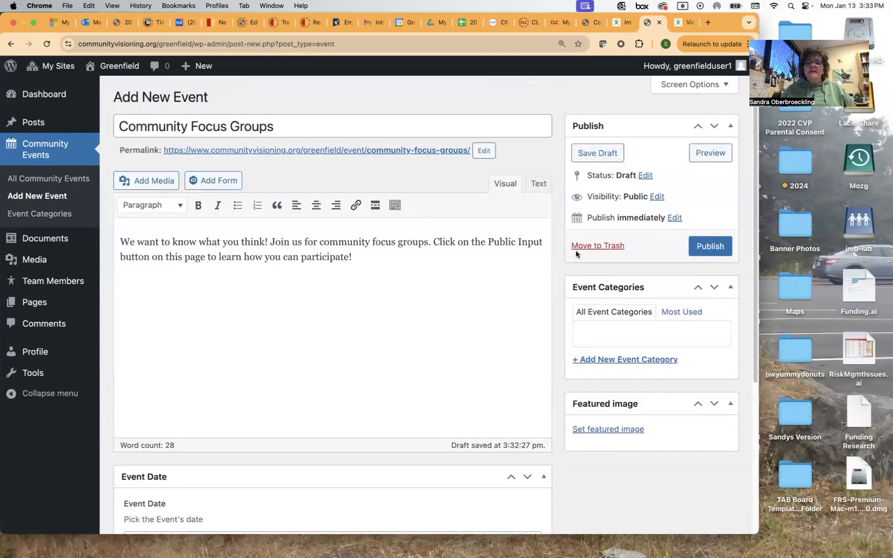
Publish the Community Focus Groups event, check it in the events list, then view the communities map.
click(713, 246)
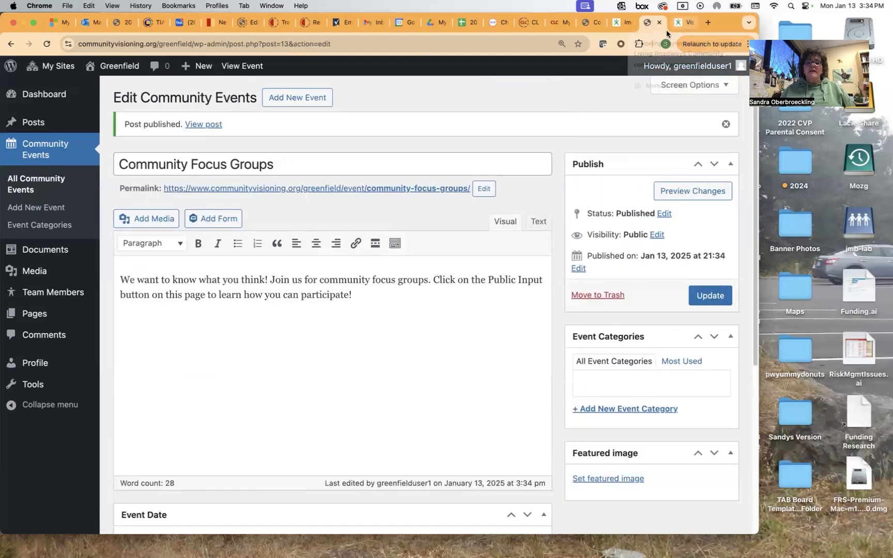
click(51, 154)
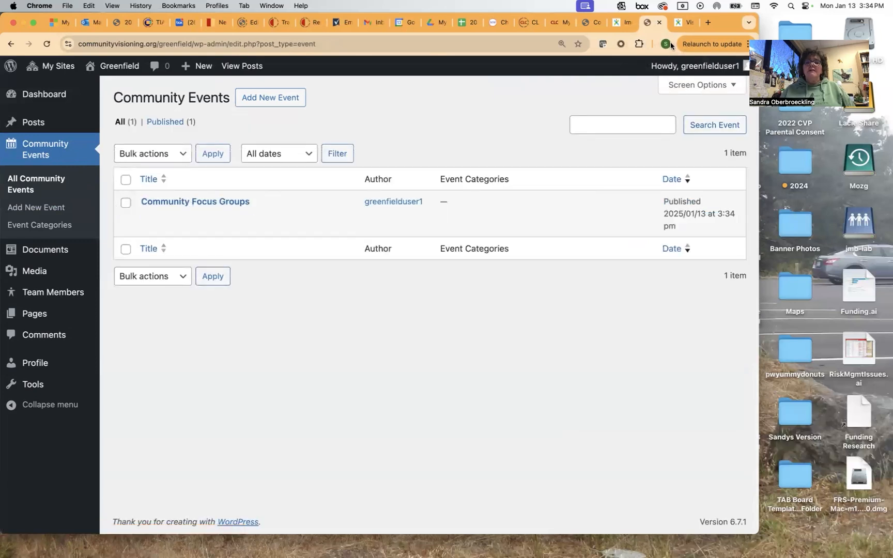
click(684, 23)
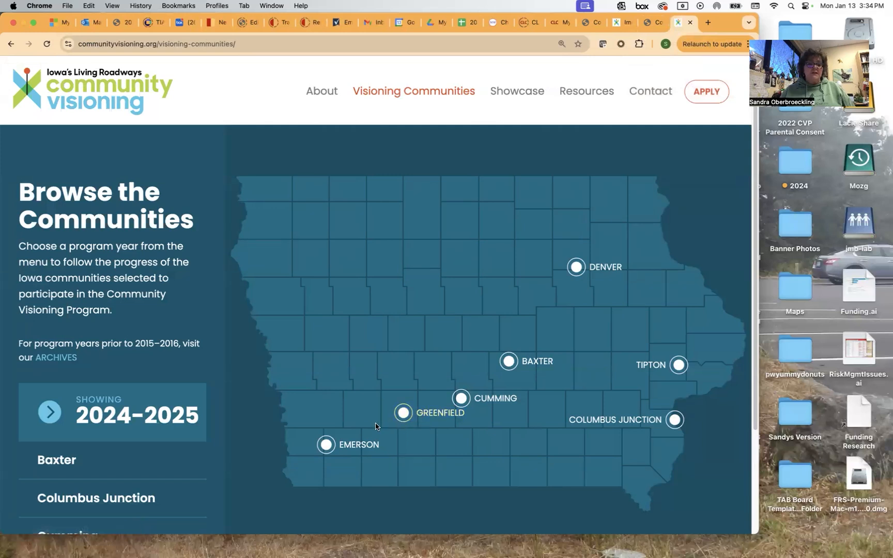
Open the Greenfield community page from the map and scroll to its Upcoming Events.
click(412, 414)
scroll(381, 422, down, 3)
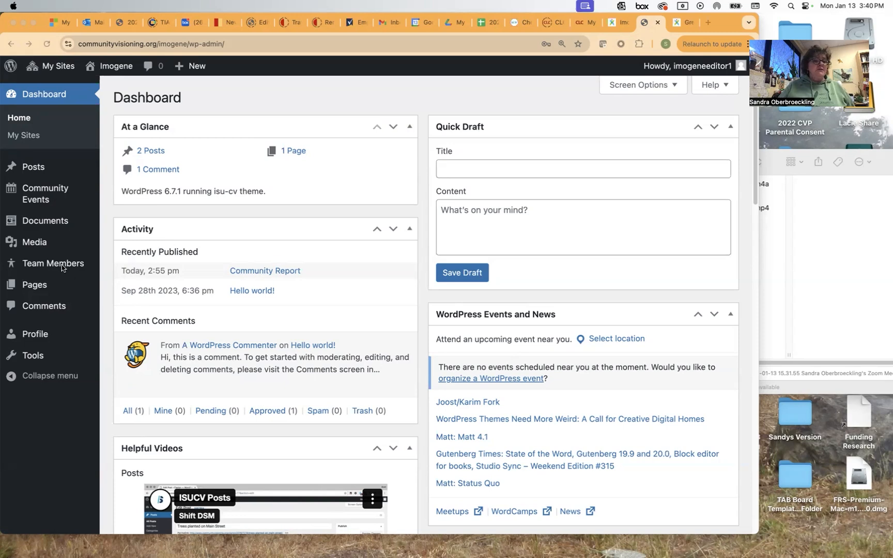
Start a new team member and paste the fourth name copied from the Word list as its title.
click(61, 264)
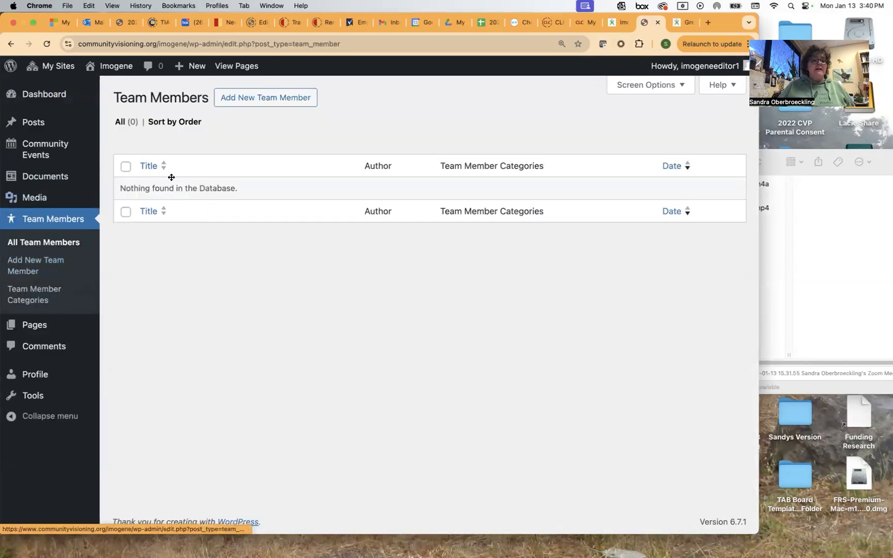
click(259, 103)
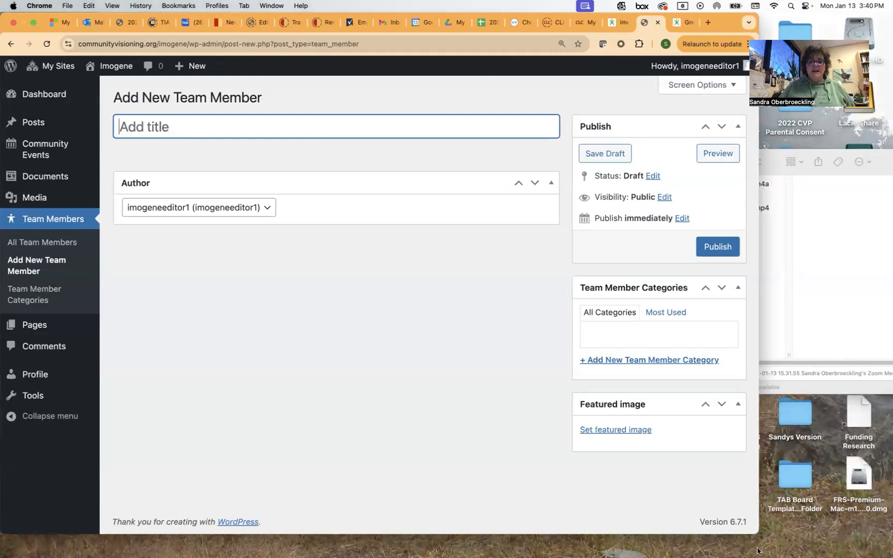
mouse_move(768, 551)
click(803, 535)
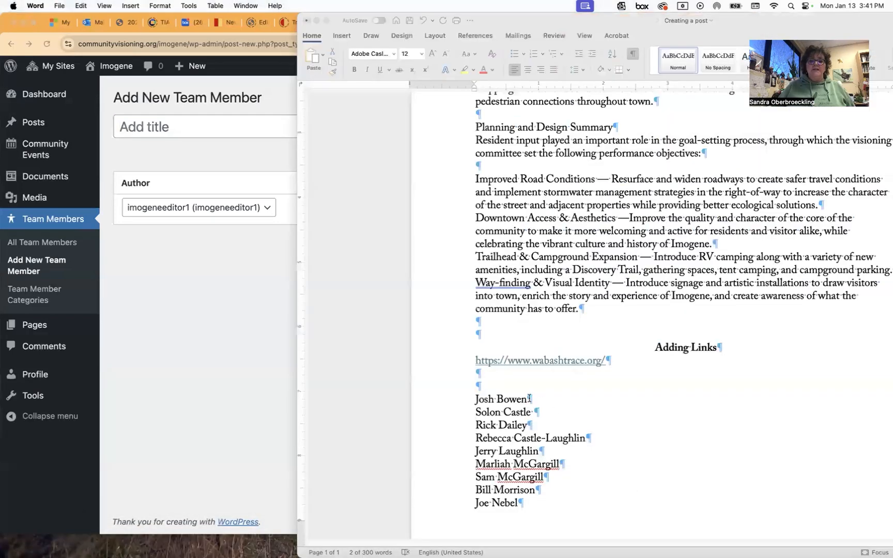
click(529, 398)
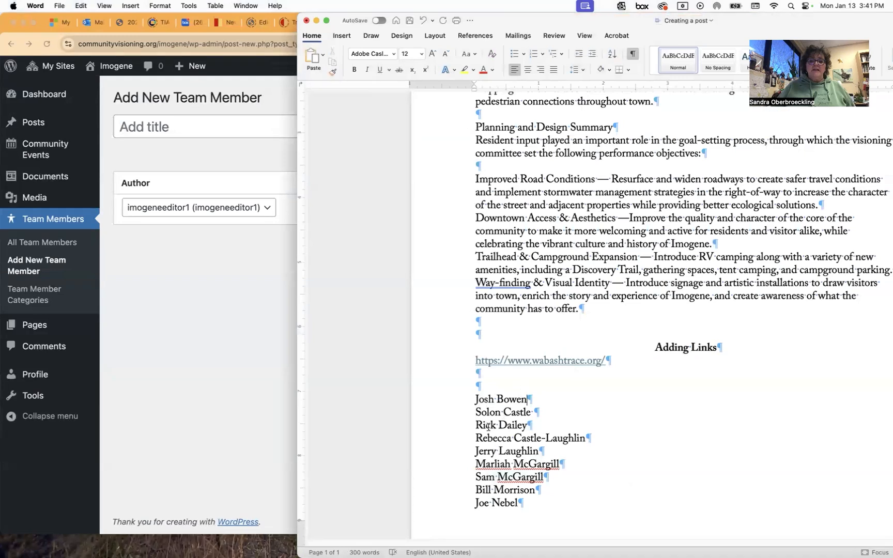
drag(476, 439, 589, 440)
key(super+c)
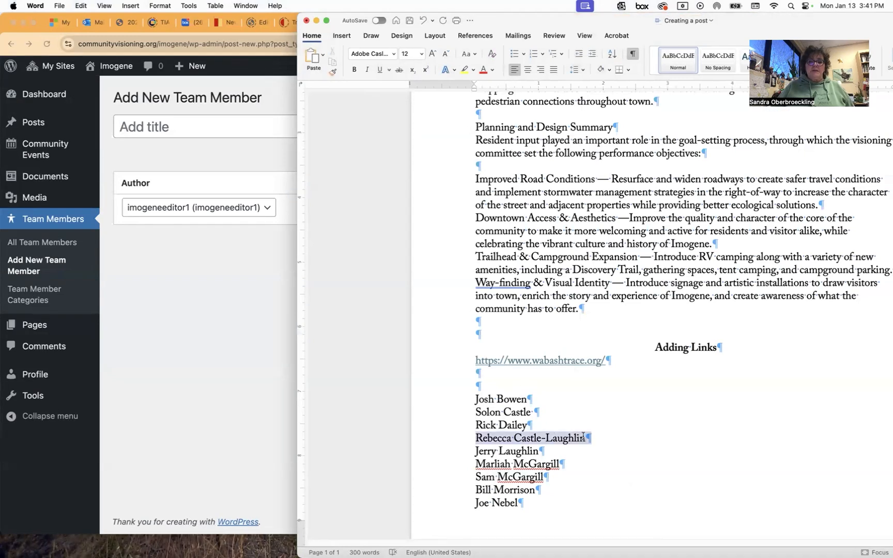
click(100, 411)
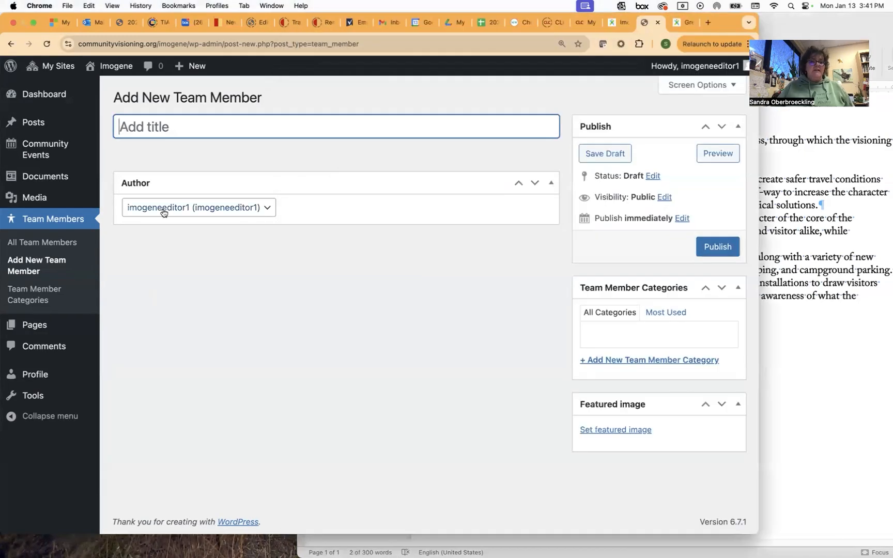
key(super+v)
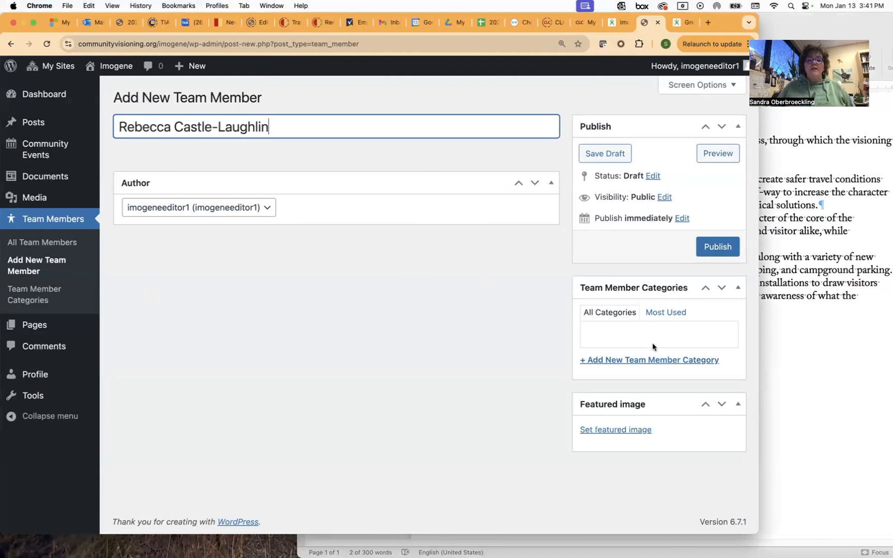
Publish the team member, check Community Team on the Imogene page, and return to its editor.
click(718, 248)
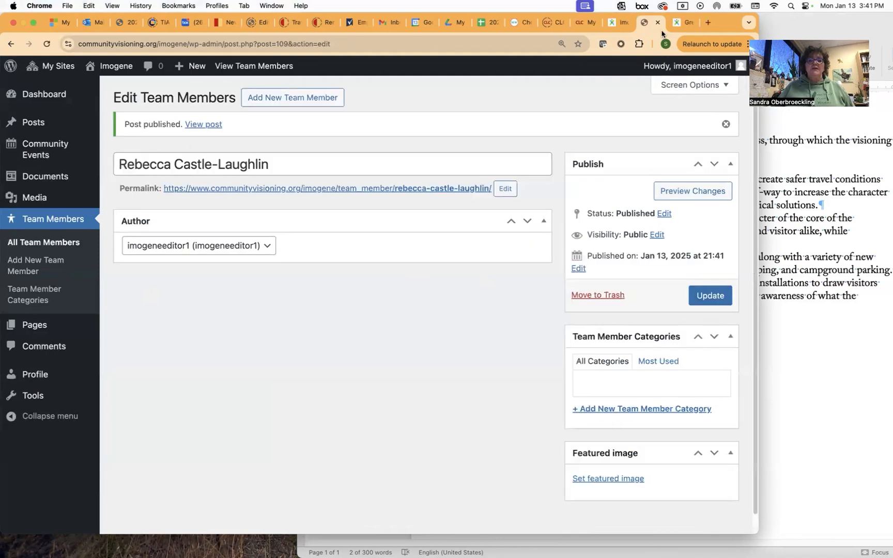
click(625, 24)
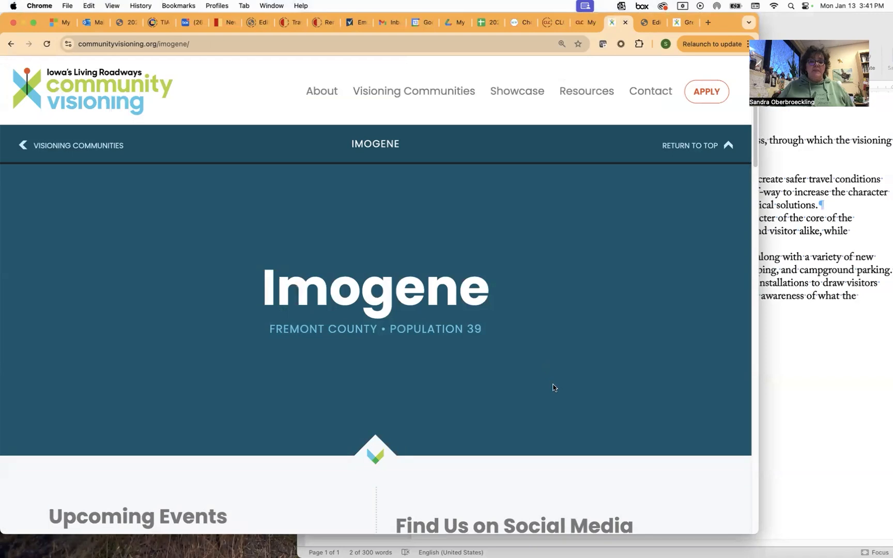
scroll(554, 387, down, 10)
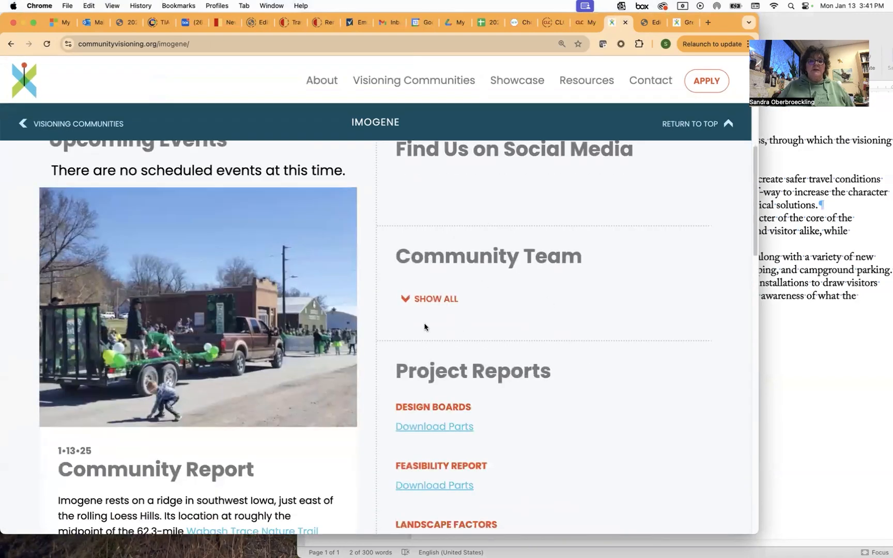
click(648, 22)
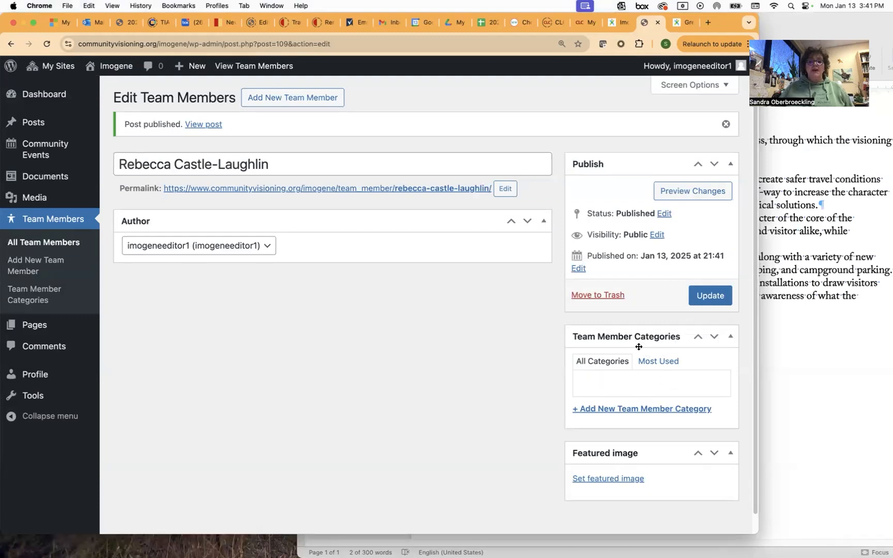
Add a new Steering Committee category to the team member and update it.
click(622, 409)
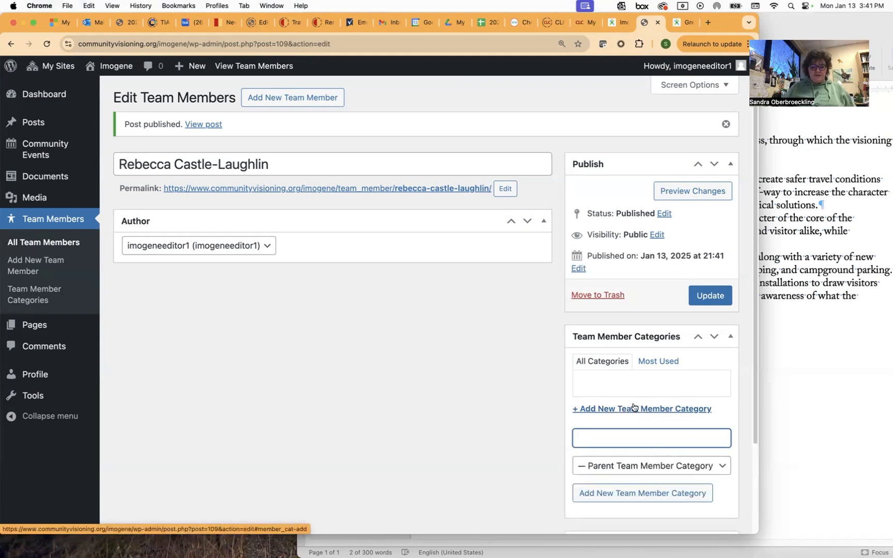
text(Steering Committee)
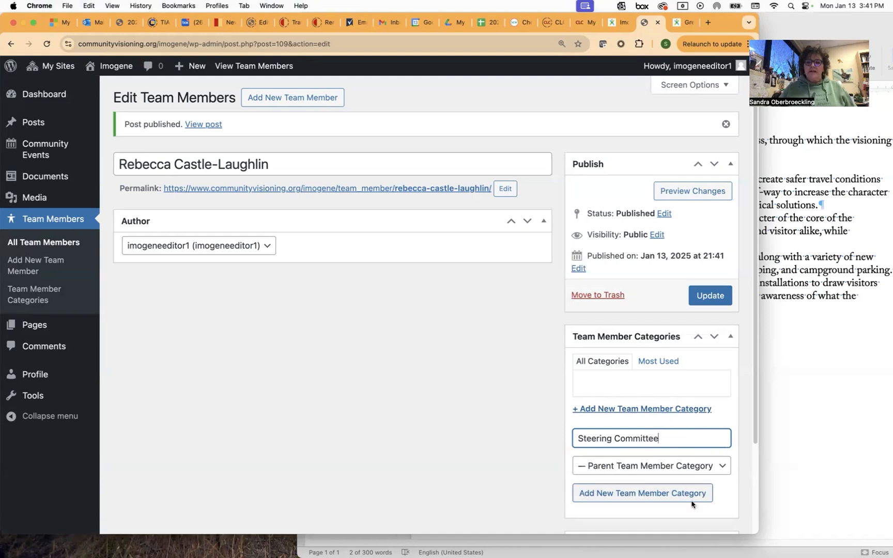
click(660, 496)
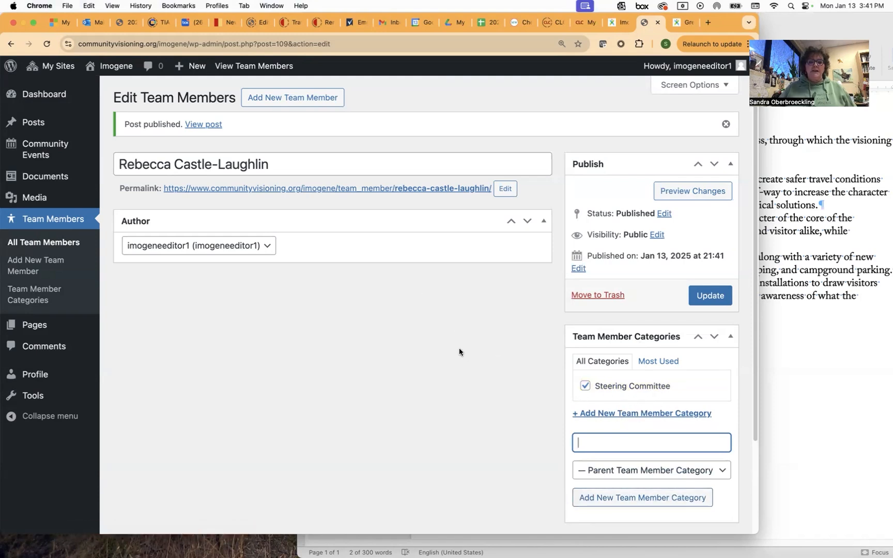
click(708, 298)
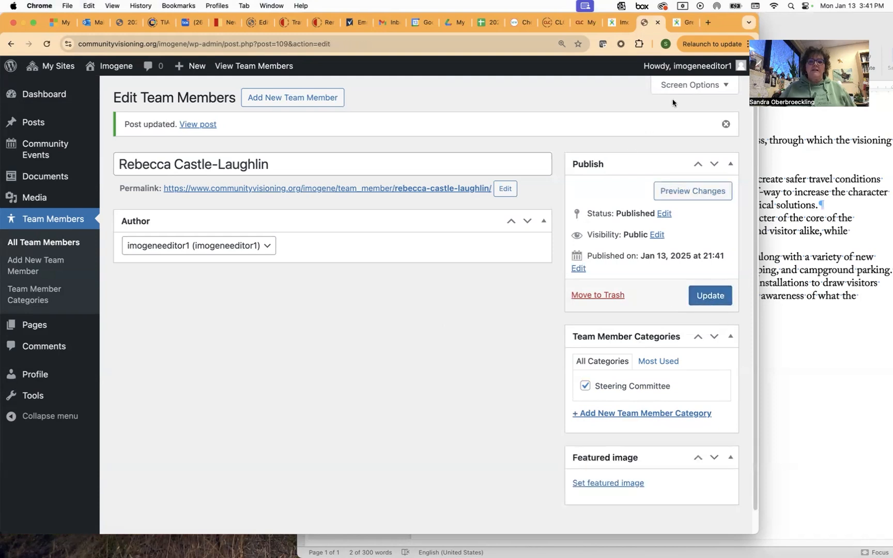
Reload the live Imogene page to confirm the member appears under Steering Committee.
click(620, 23)
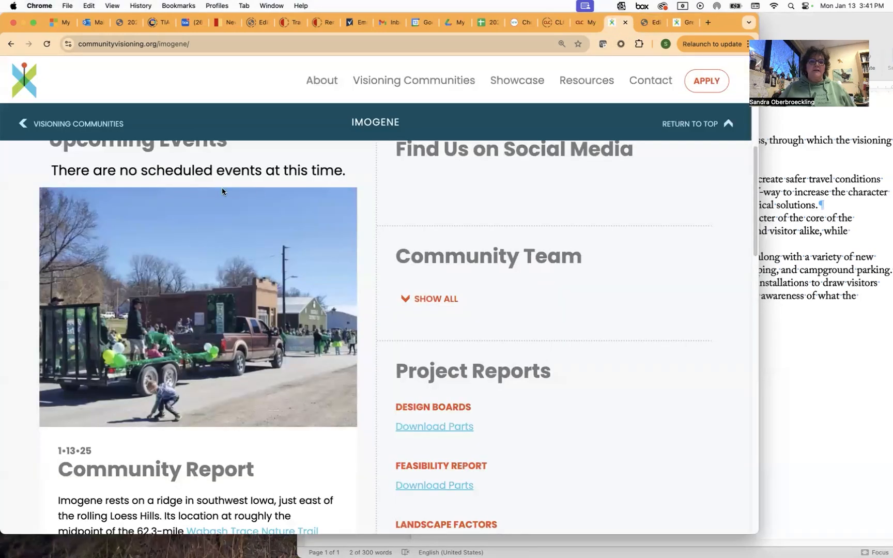
click(47, 44)
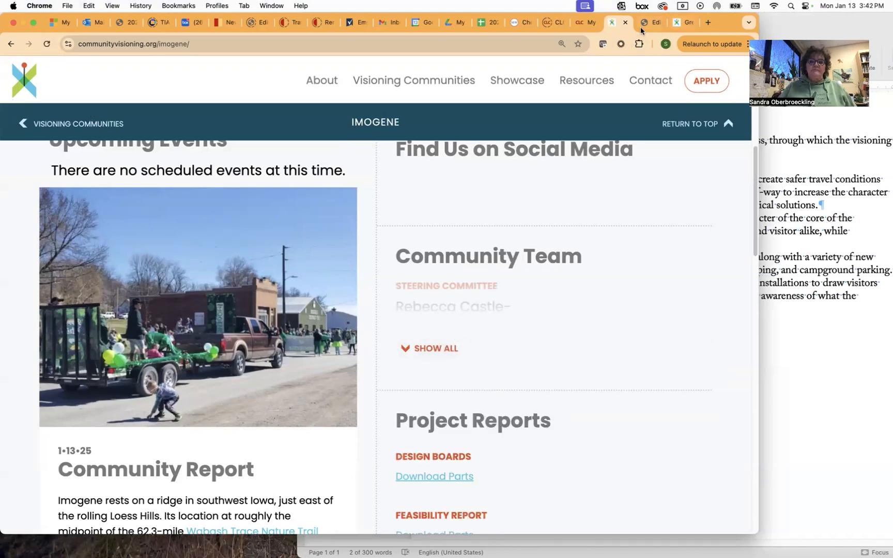
click(656, 23)
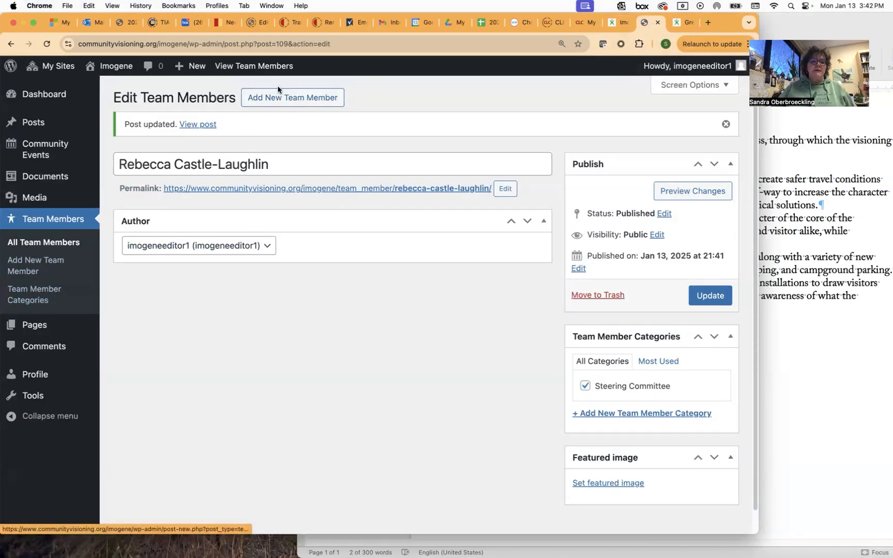
Start a new team member entry titled with the member's full name.
click(282, 97)
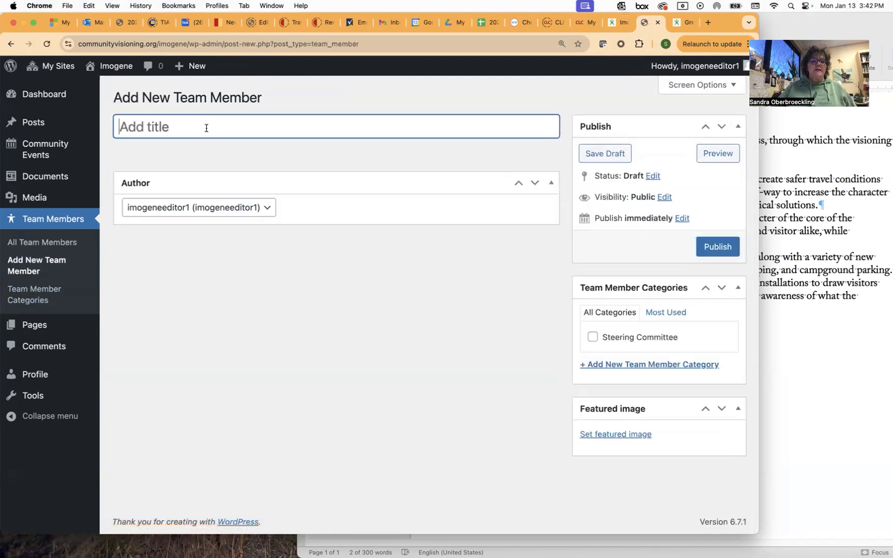
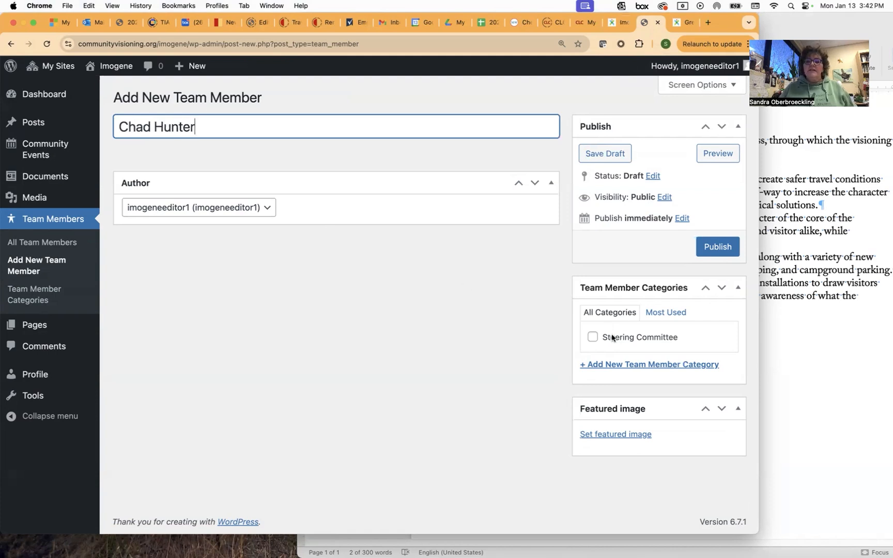
File the member under a new Design. Team category and publish it.
click(635, 365)
text(Design. Team)
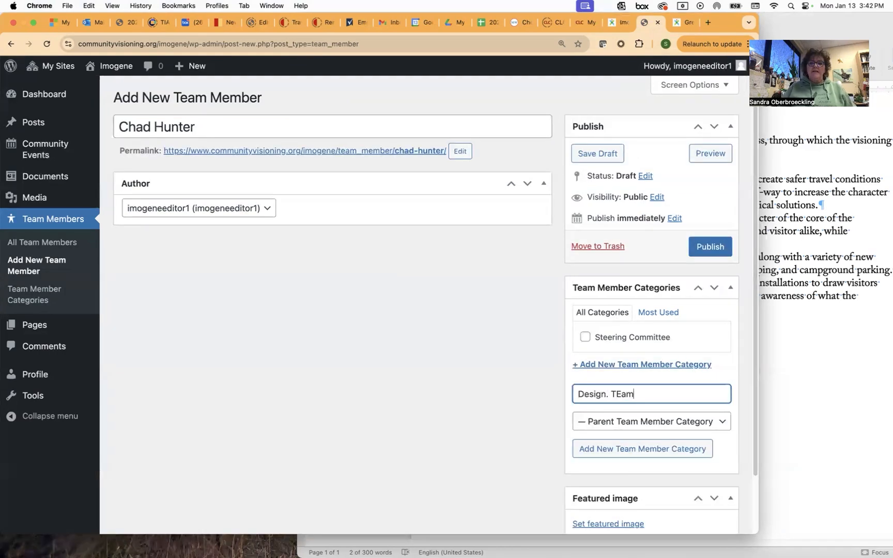
click(624, 449)
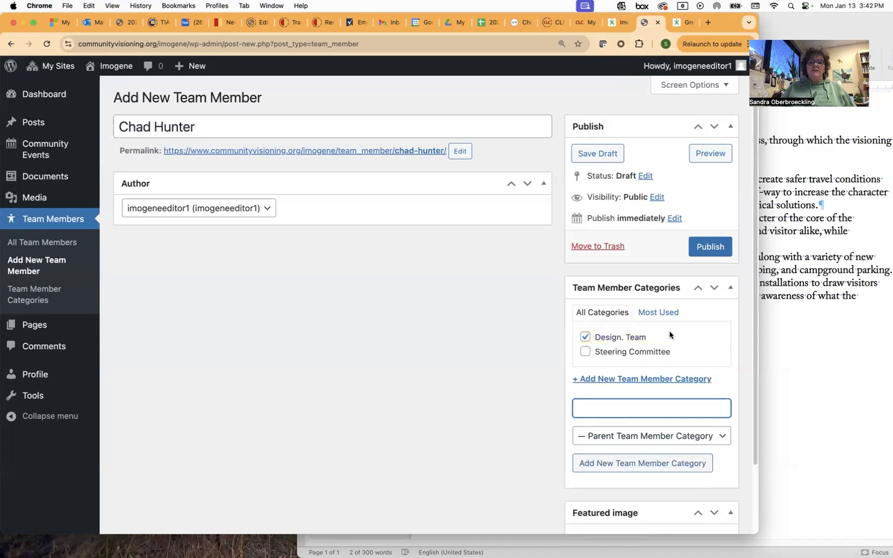
click(720, 246)
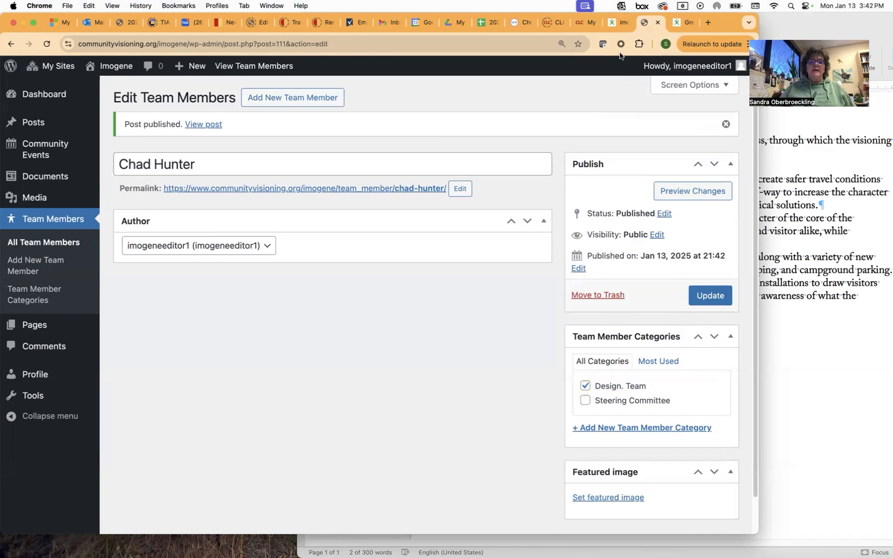
Create another team member titled with the first name copied from the Word list.
click(290, 102)
click(803, 362)
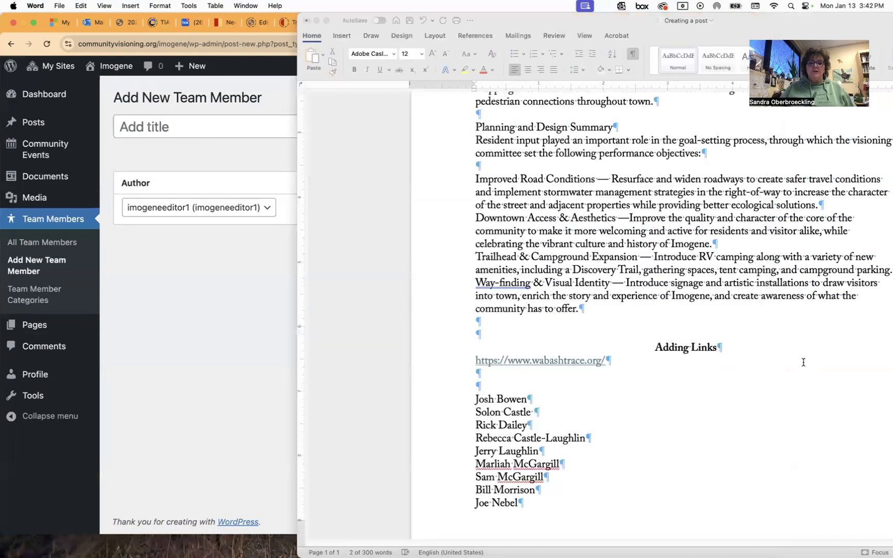
drag(478, 400, 523, 400)
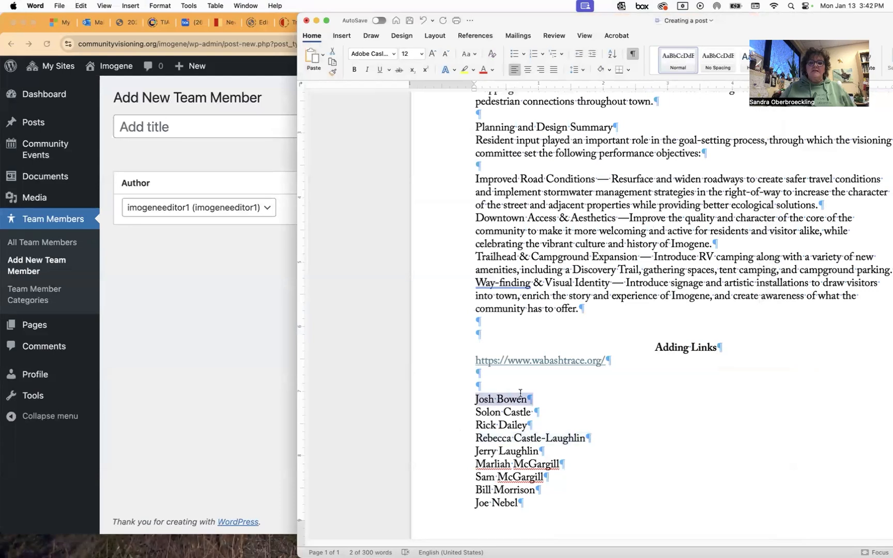
key(super+c)
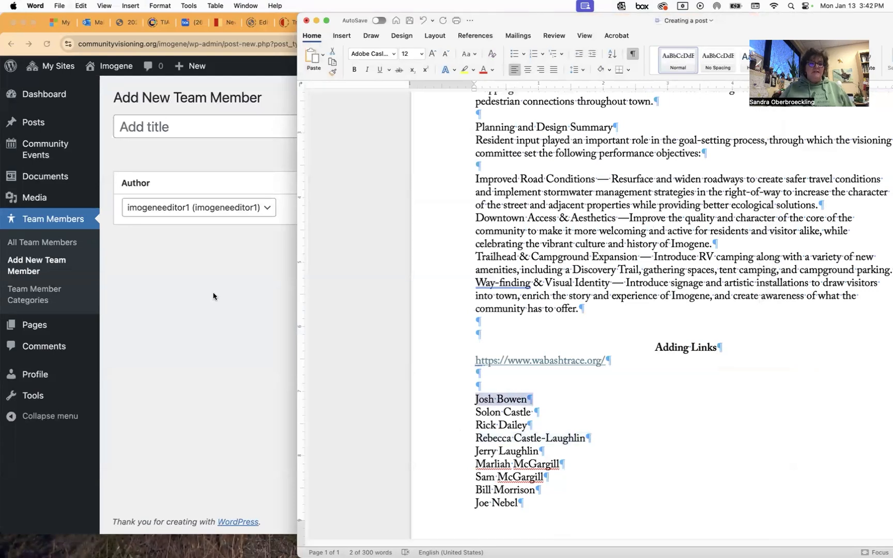
click(231, 131)
key(super+v)
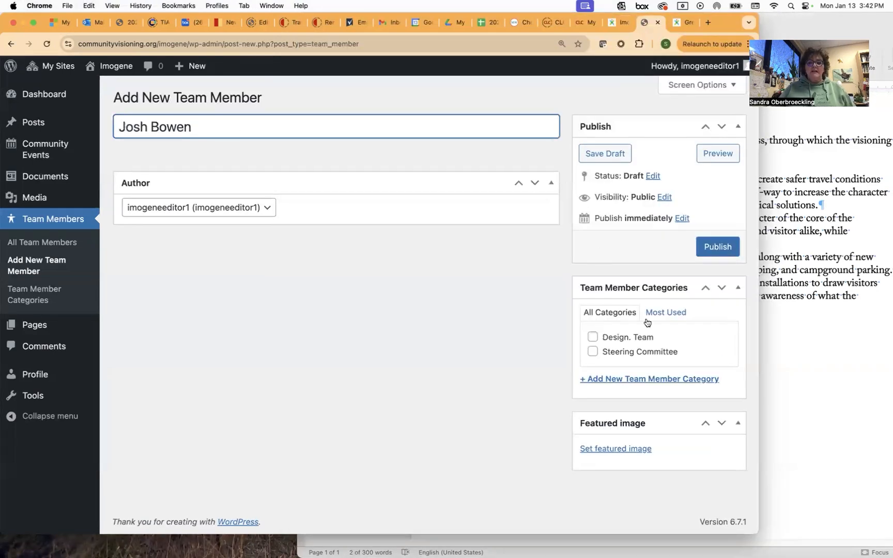
Publish the member under Design. Team and check the full Imogene Community Team list.
click(625, 340)
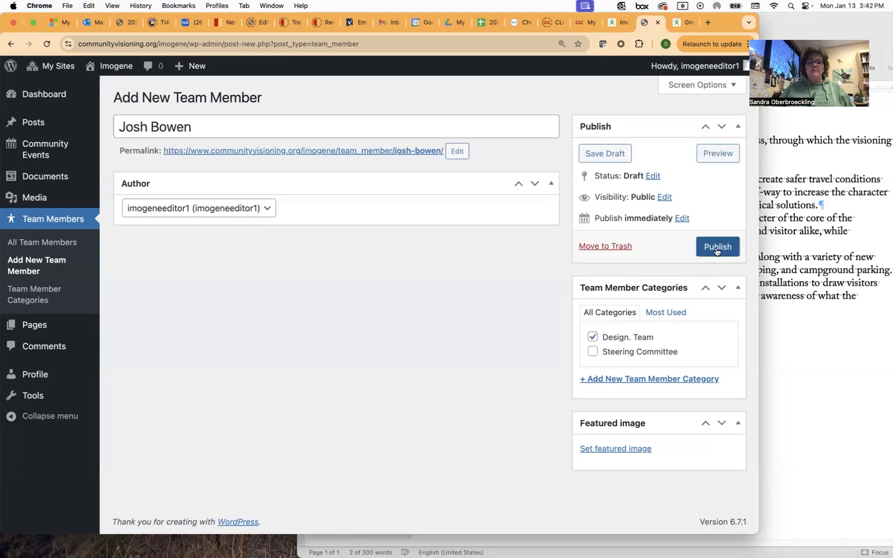
click(717, 249)
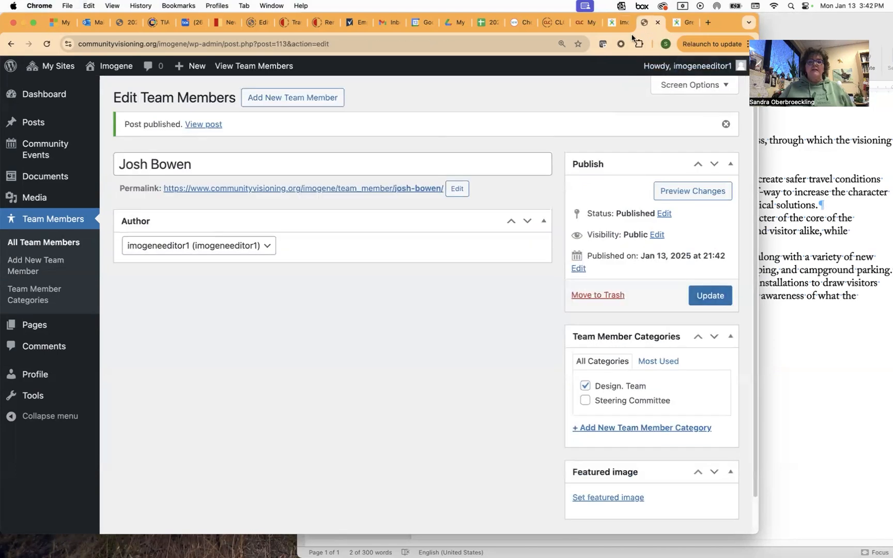
click(615, 22)
click(46, 44)
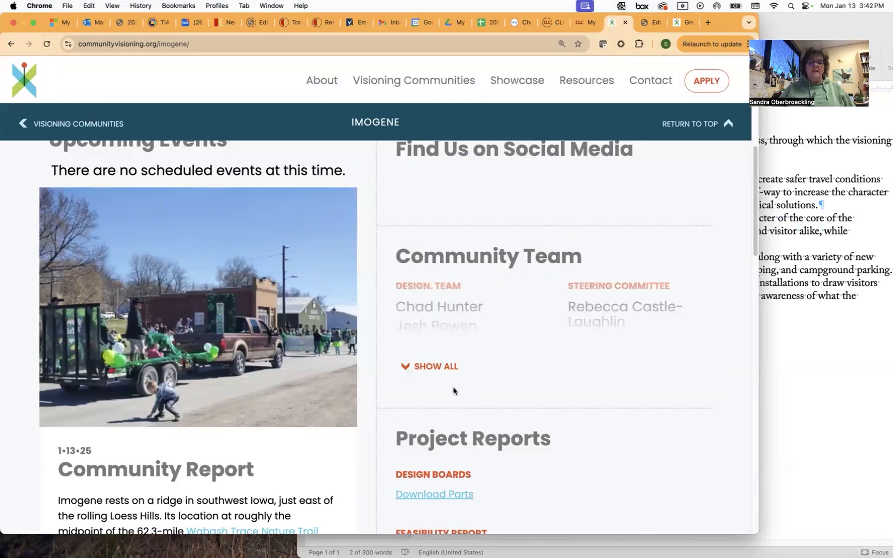
click(432, 368)
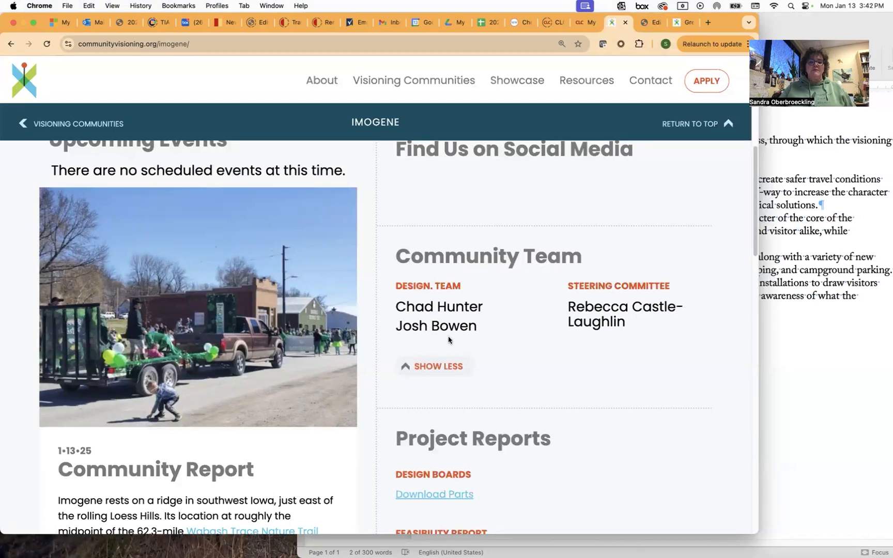
click(649, 22)
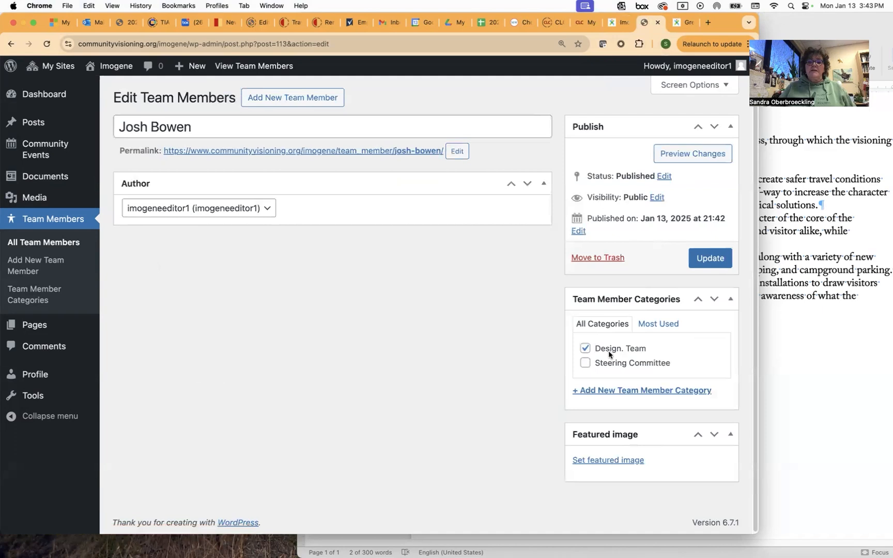
Add Steering Committee to the member, update, and check the expanded Imogene Community Team list.
click(586, 365)
click(710, 259)
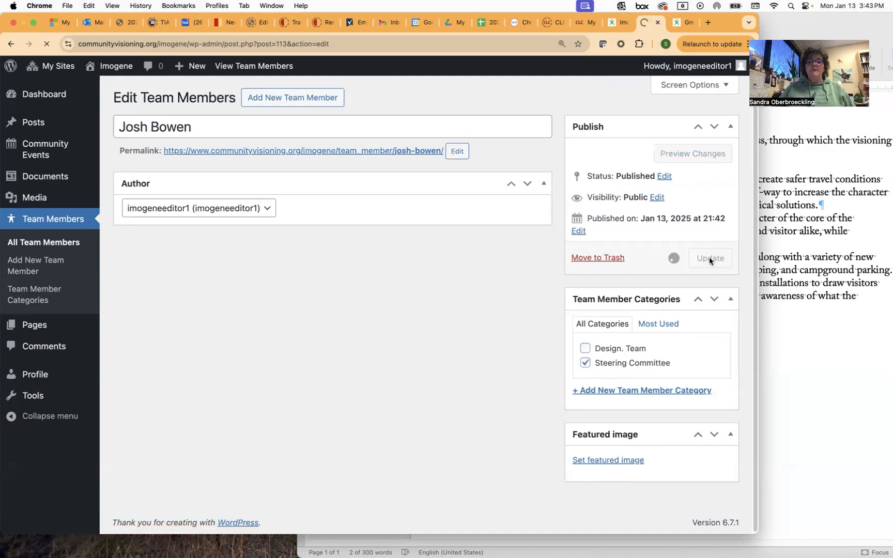
click(621, 24)
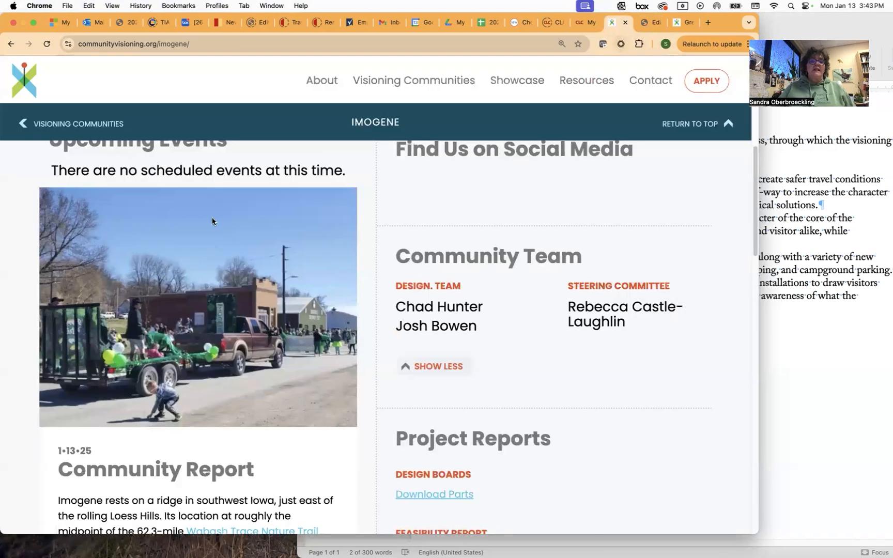
click(46, 43)
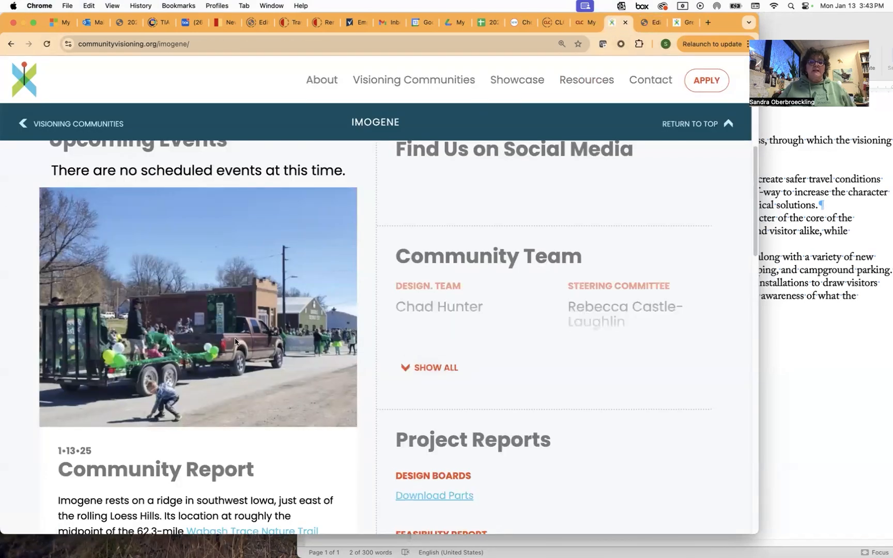
click(439, 368)
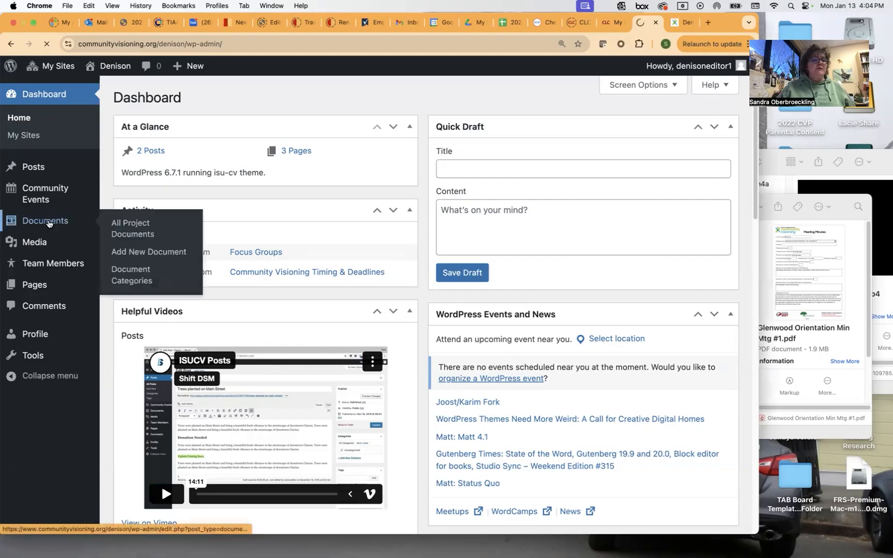
Open Documents and look through the 14 published project documents.
click(49, 221)
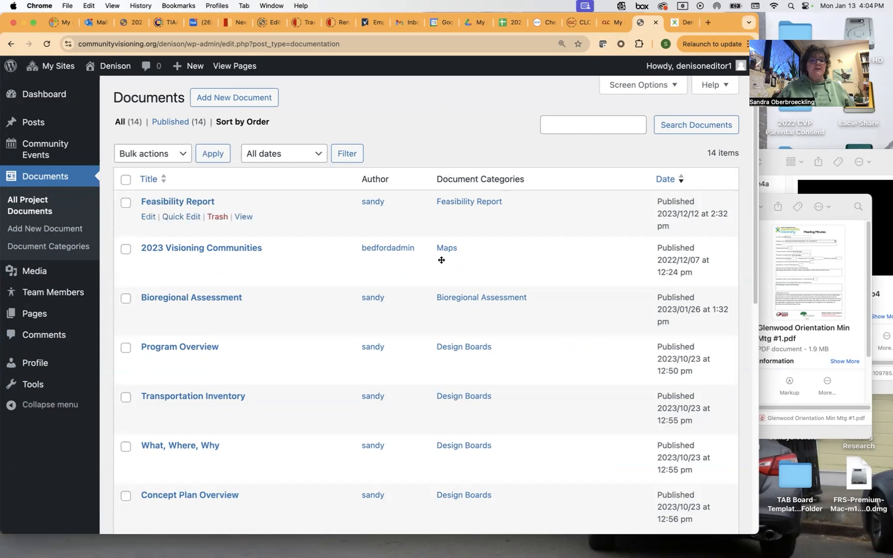
scroll(467, 266, down, 2)
scroll(466, 266, down, 10)
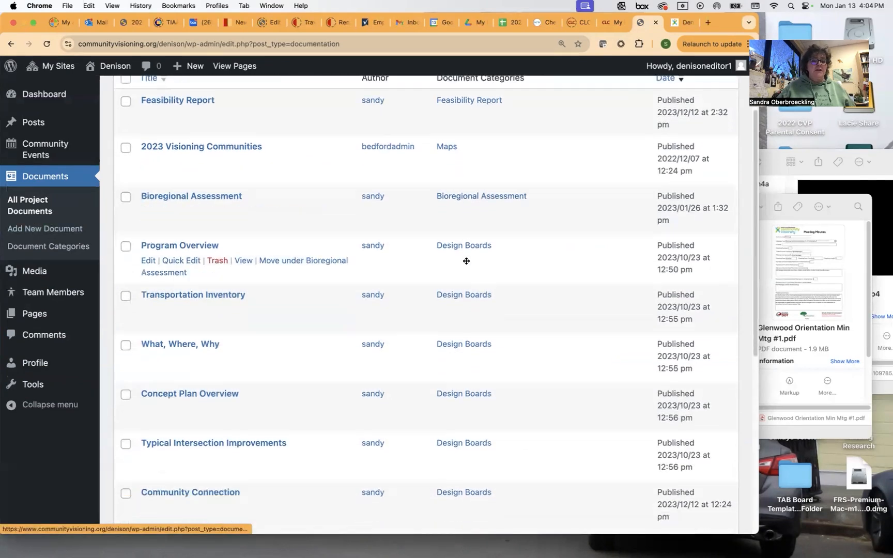
scroll(461, 266, down, 2)
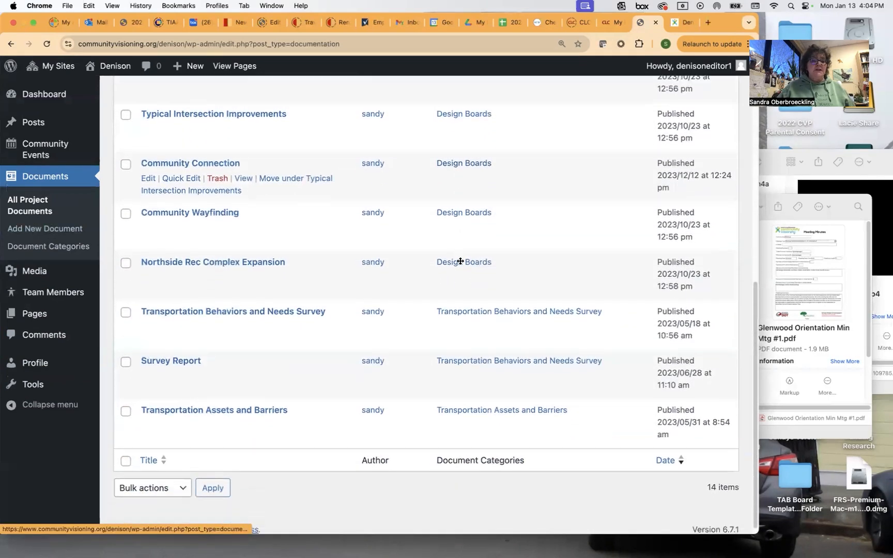
scroll(458, 258, up, 10)
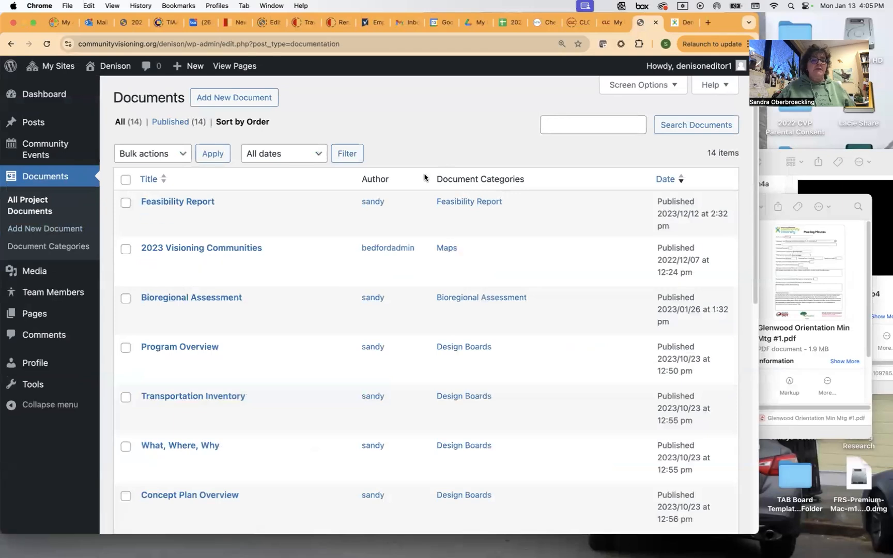
Start a document titled 'Meeting One Minutes' with body 'Steering committee orientation with ISU'.
click(234, 98)
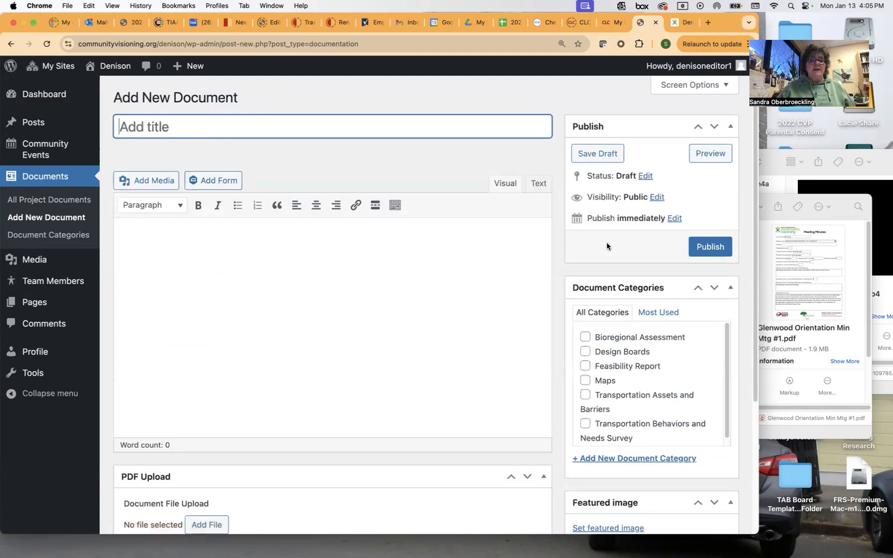
text(Meeting One Minutes)
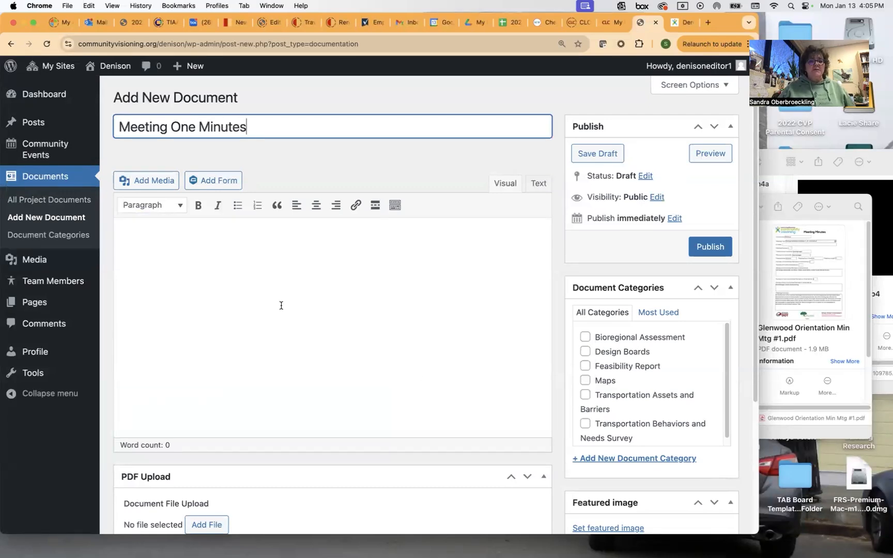
click(264, 263)
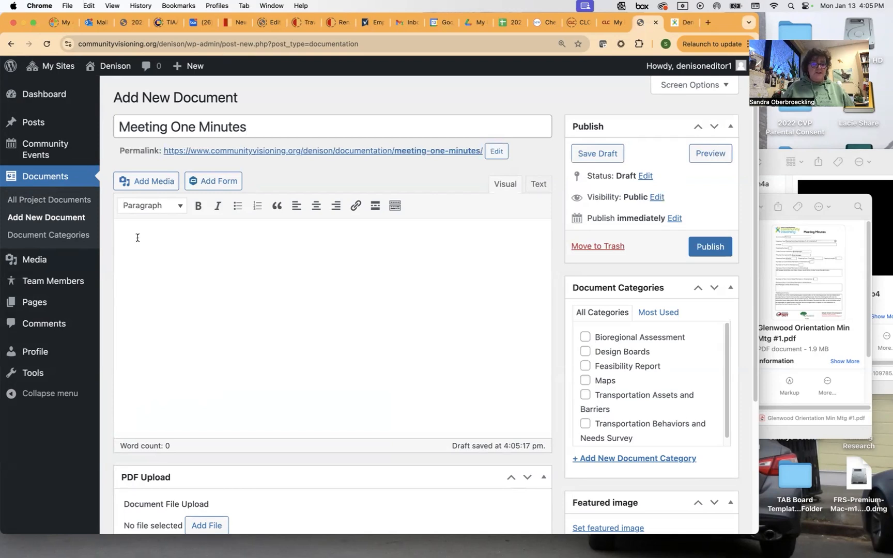
text(Steering committee orientation)
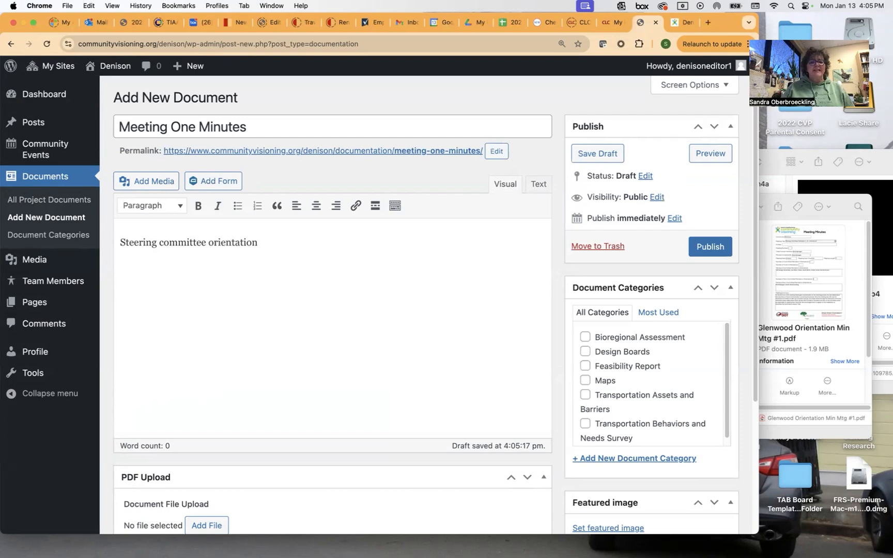
text( with ISU)
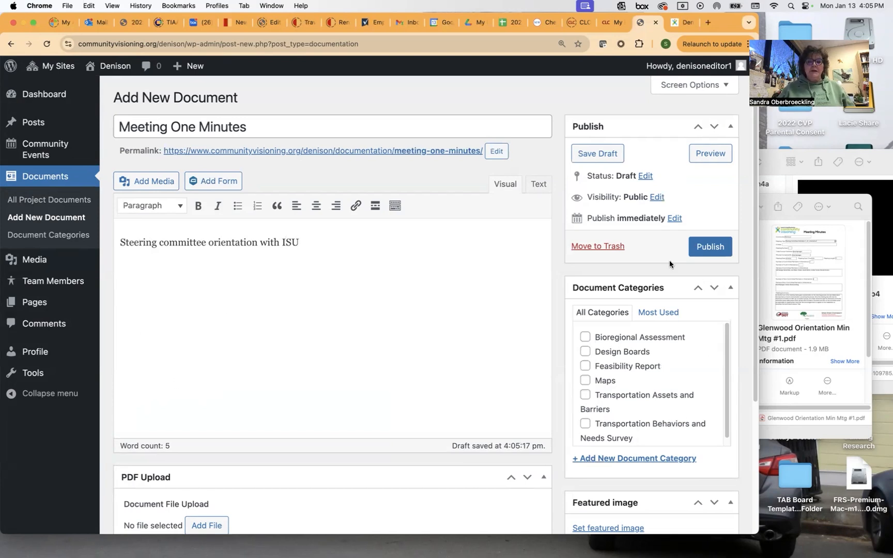
Enter 'Meeting Minutes' as a new document category and open the PDF file chooser.
click(633, 460)
text(Meeting Minutes)
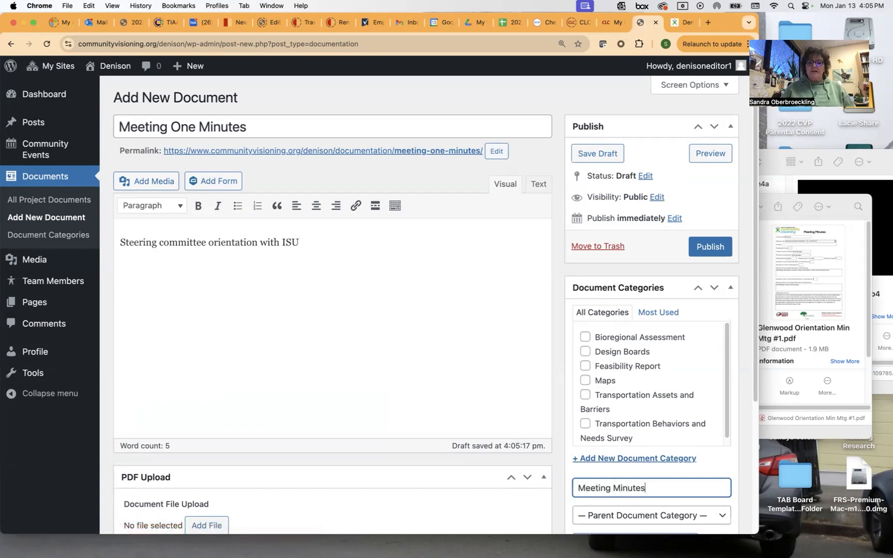
scroll(206, 474, down, 5)
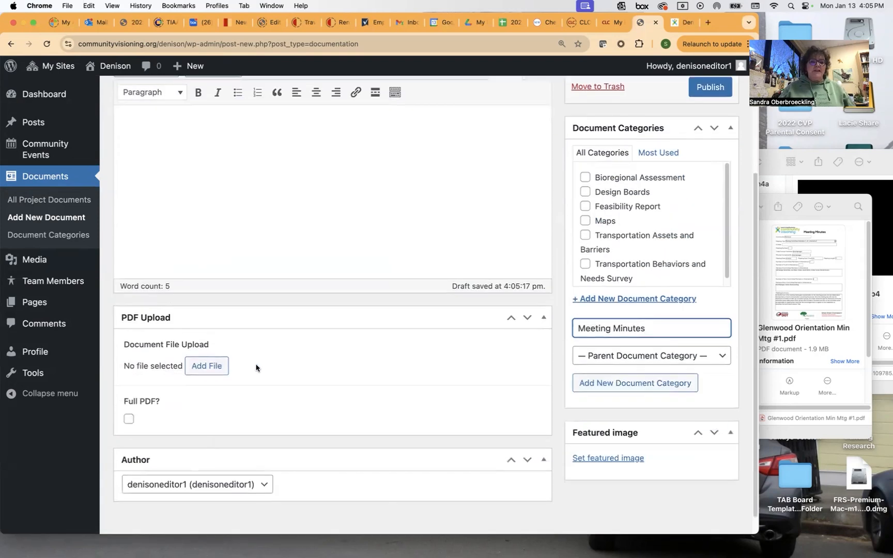
click(215, 368)
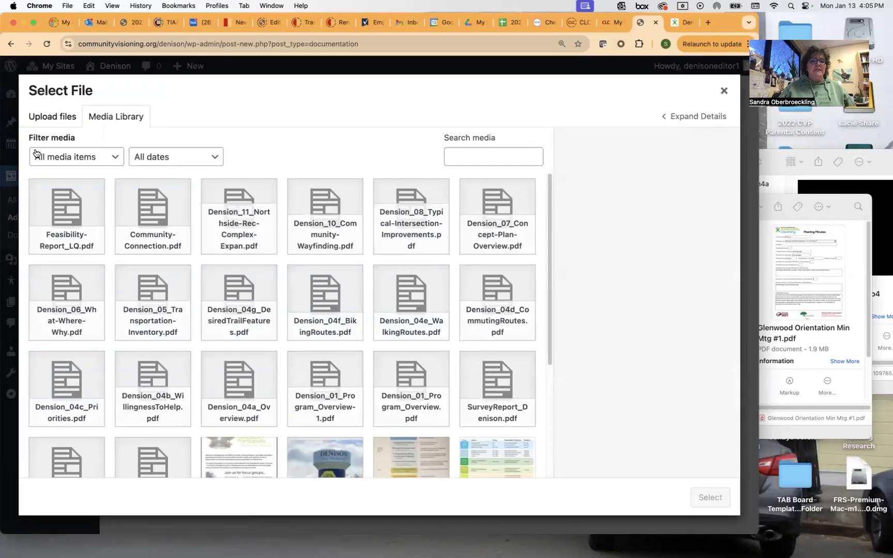
Upload the Glenwood Orientation Min Mtg #1 PDF and attach it to the document.
click(52, 119)
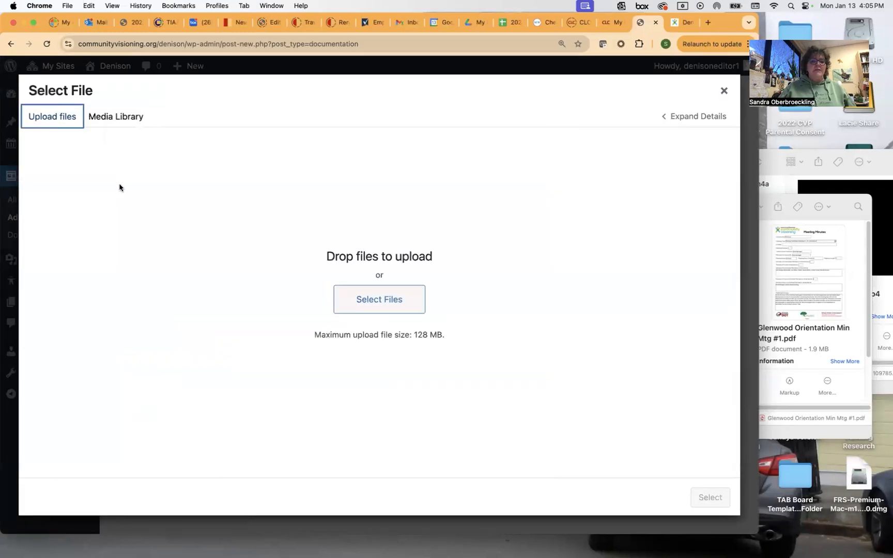
click(842, 210)
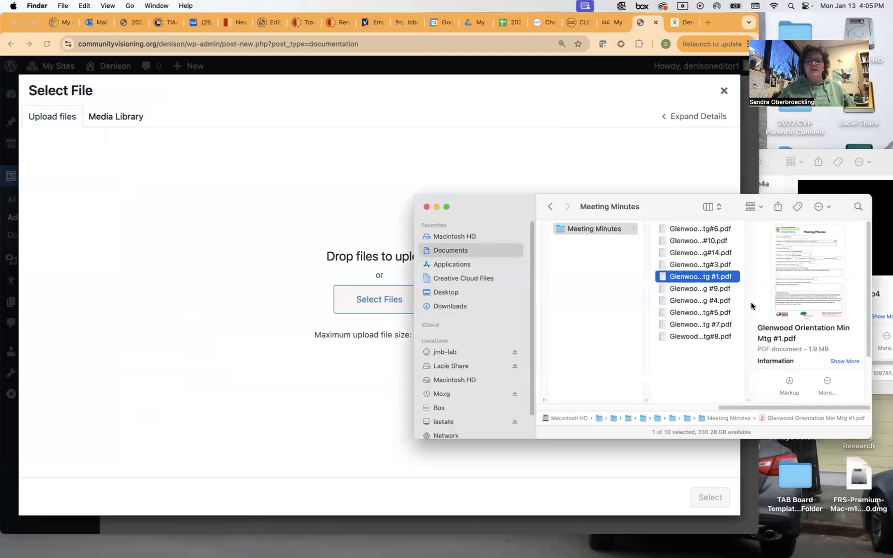
drag(260, 338, 264, 341)
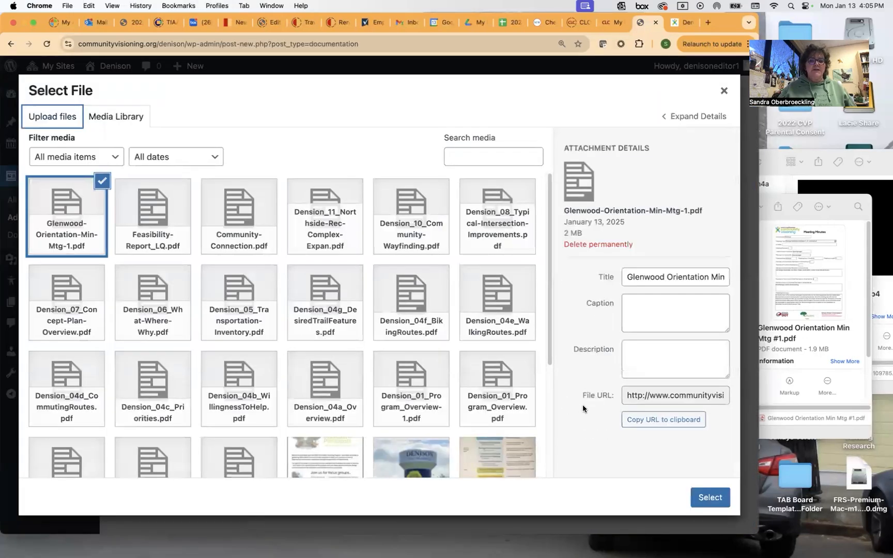
click(710, 498)
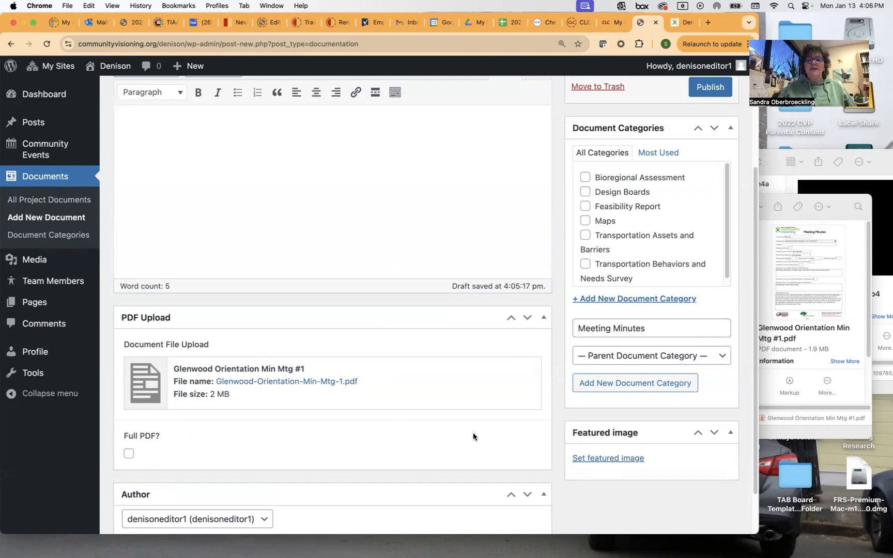
Create and tick the Meeting Minutes category, then publish the document.
scroll(507, 398, up, 1)
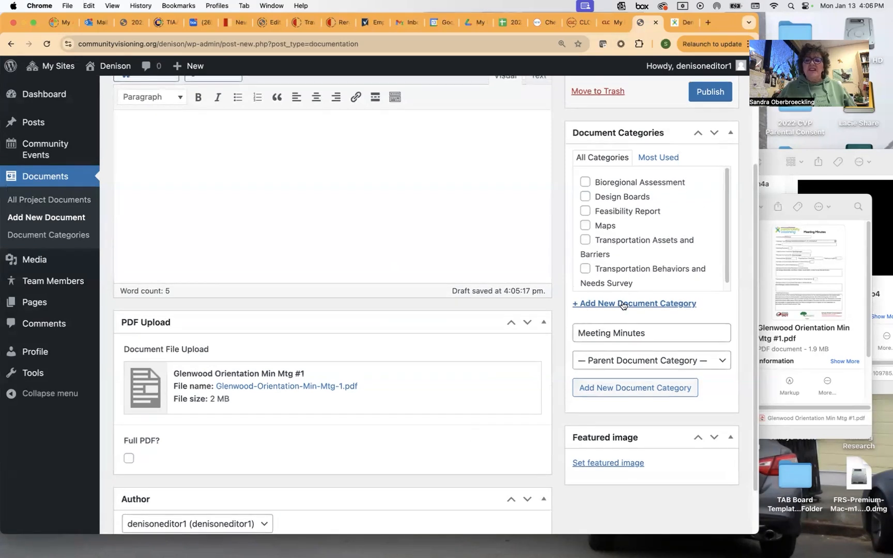
click(631, 396)
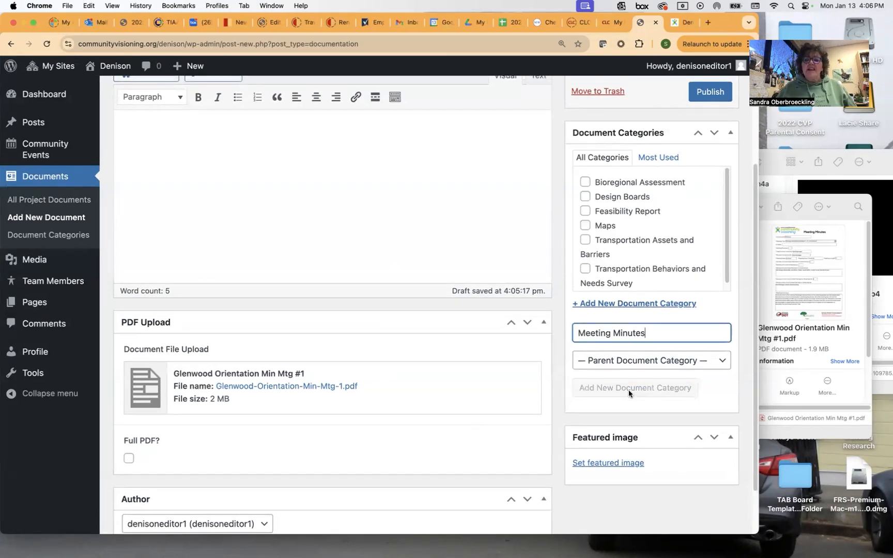
scroll(707, 261, up, 3)
click(712, 250)
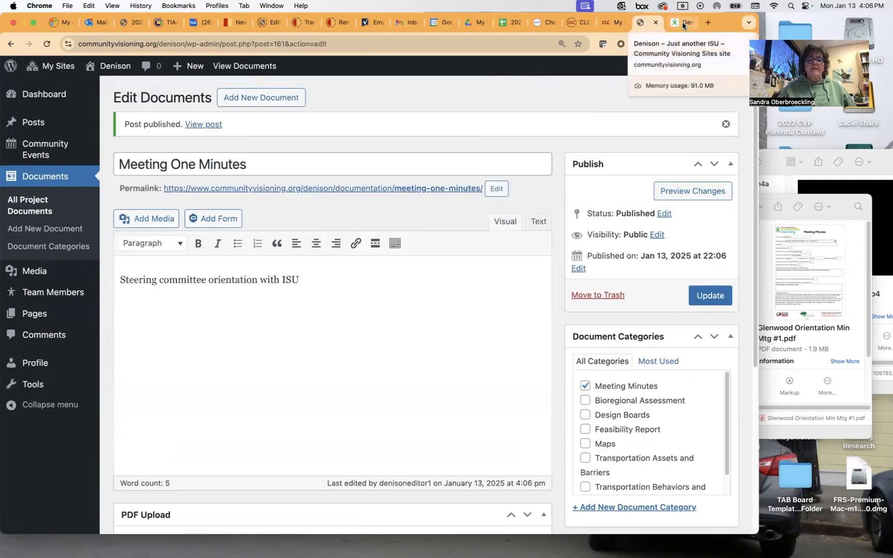
click(683, 22)
Reload the live Denison site and open the Meeting One Minutes PDF from Meeting Minutes.
click(47, 45)
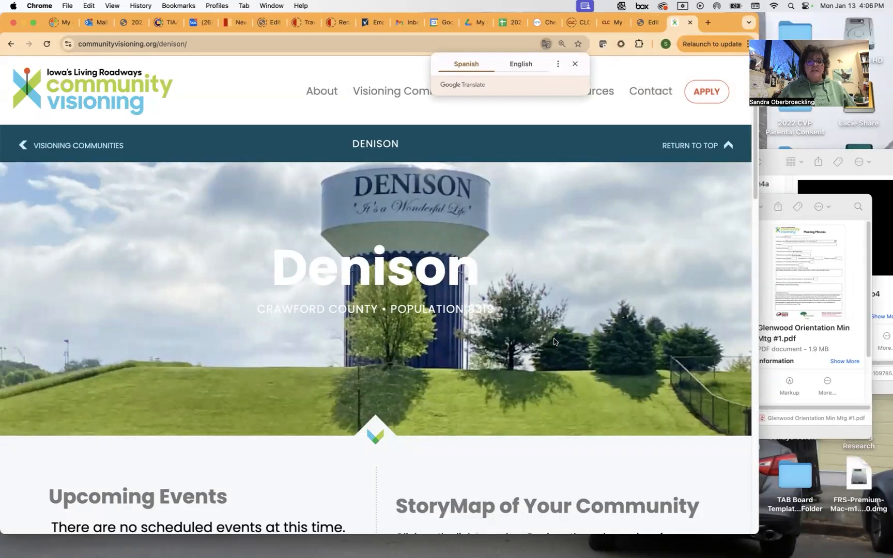
scroll(554, 342, down, 8)
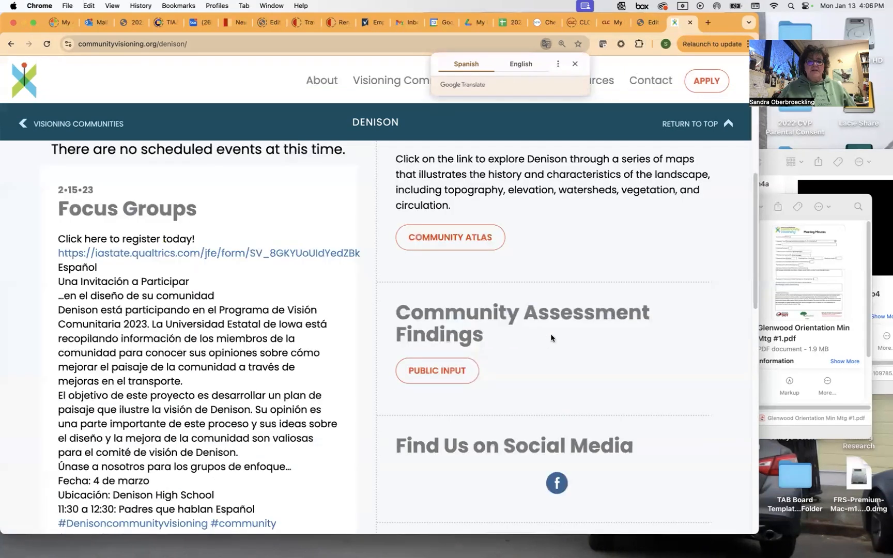
scroll(551, 333, down, 15)
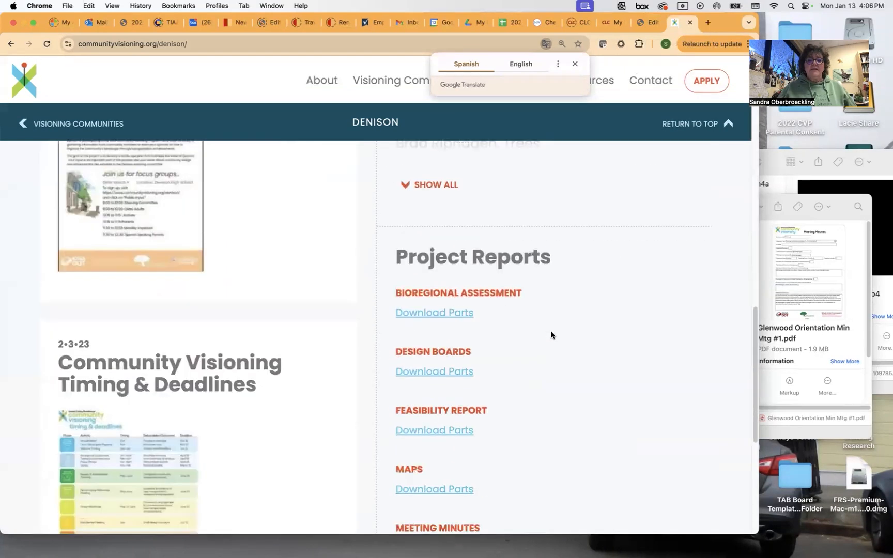
scroll(551, 335, down, 2)
click(439, 363)
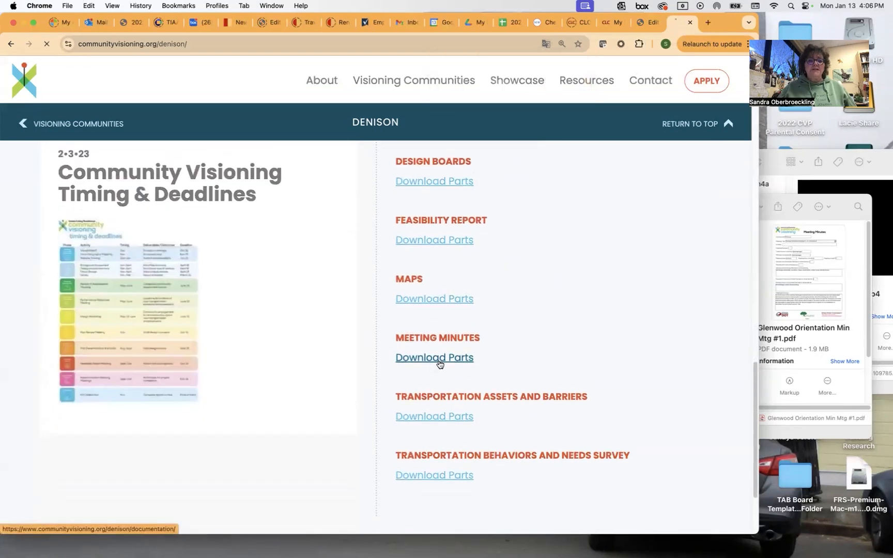
scroll(592, 318, down, 5)
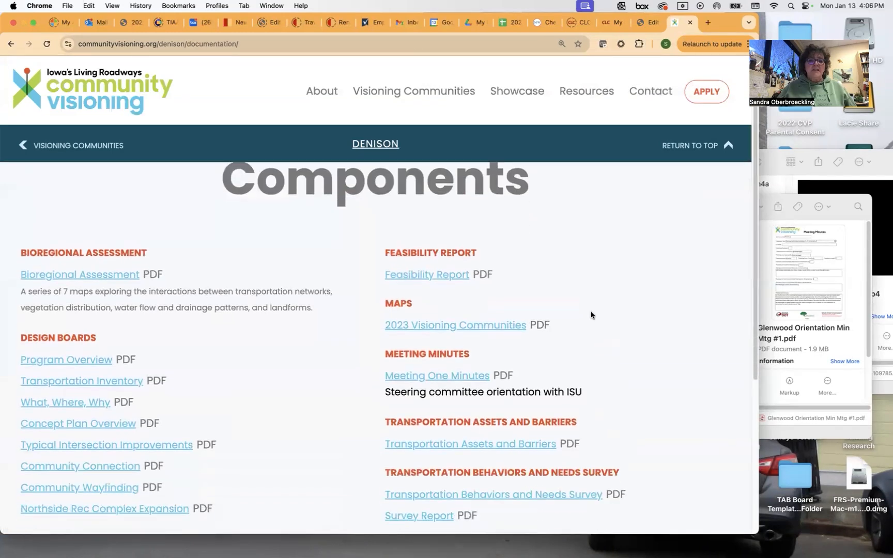
click(463, 320)
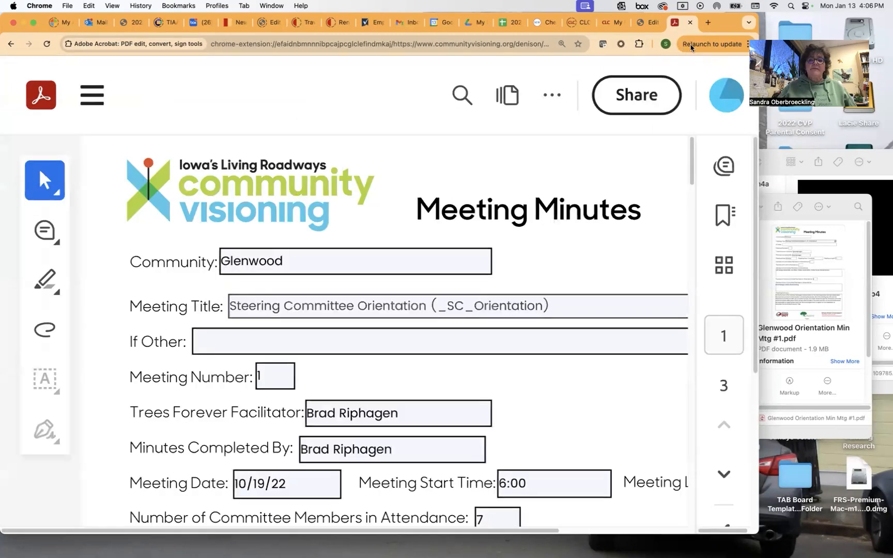
Go back to the main Denison page and scroll to the top.
click(11, 45)
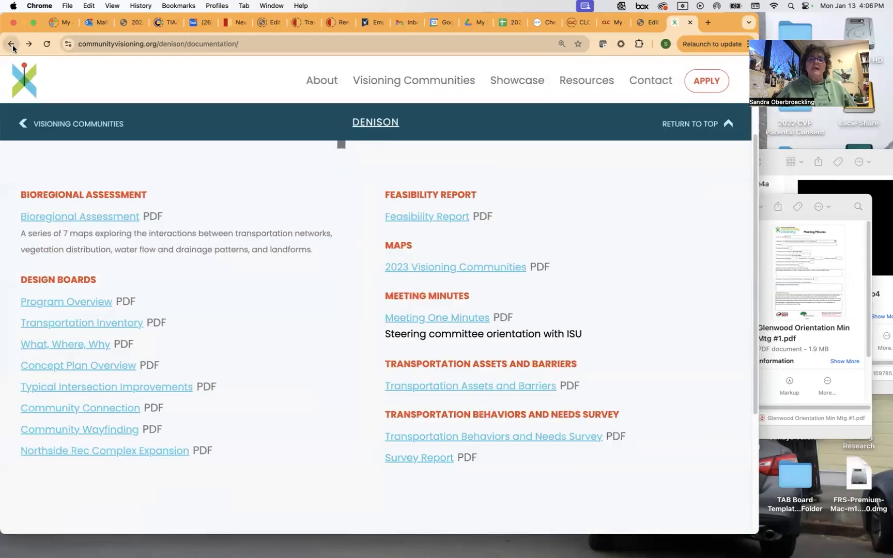
click(11, 45)
scroll(463, 240, up, 2)
scroll(463, 240, up, 5)
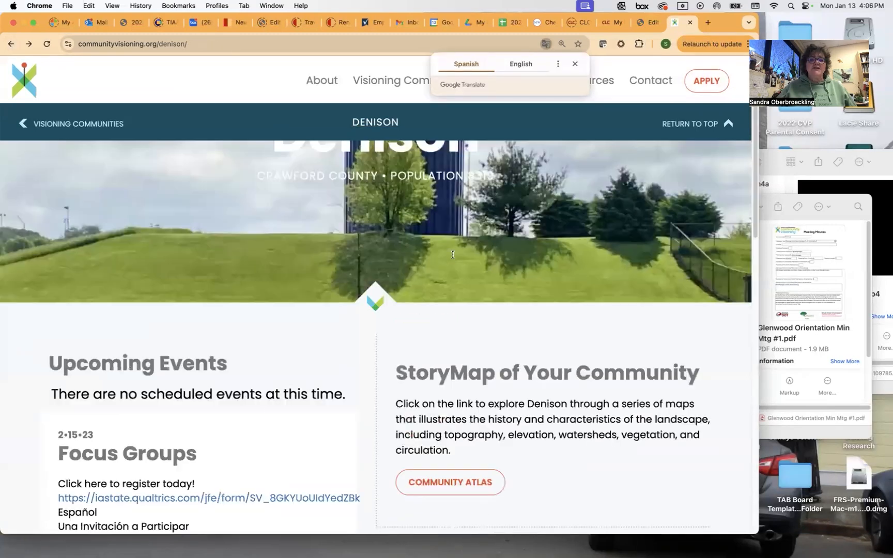
scroll(448, 264, up, 3)
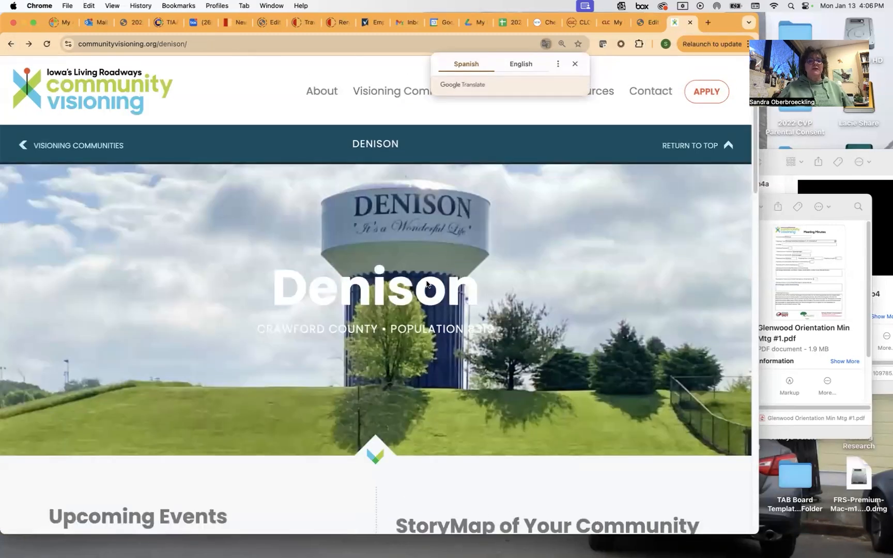
Dismiss the Google Translate popup covering the Denison community page.
click(575, 64)
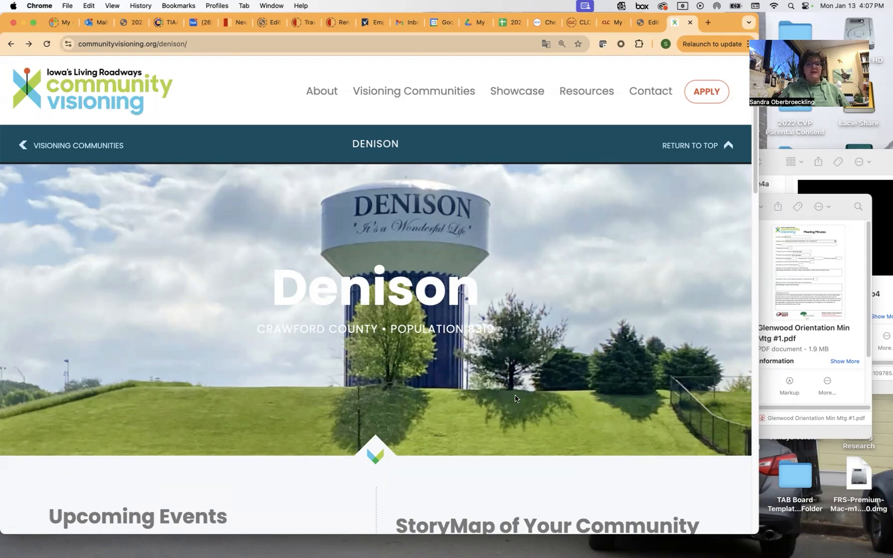
Browse the 2017–2018 communities and open the Decorah community page.
click(458, 99)
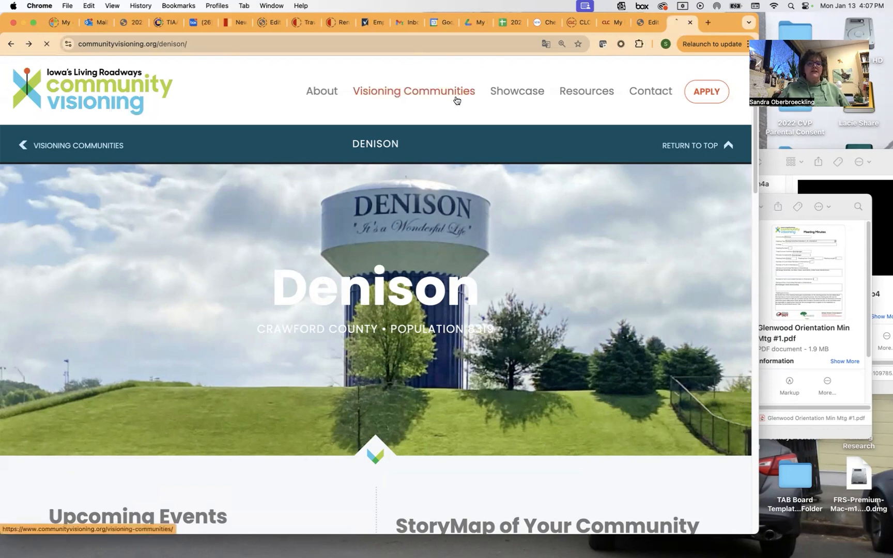
click(166, 422)
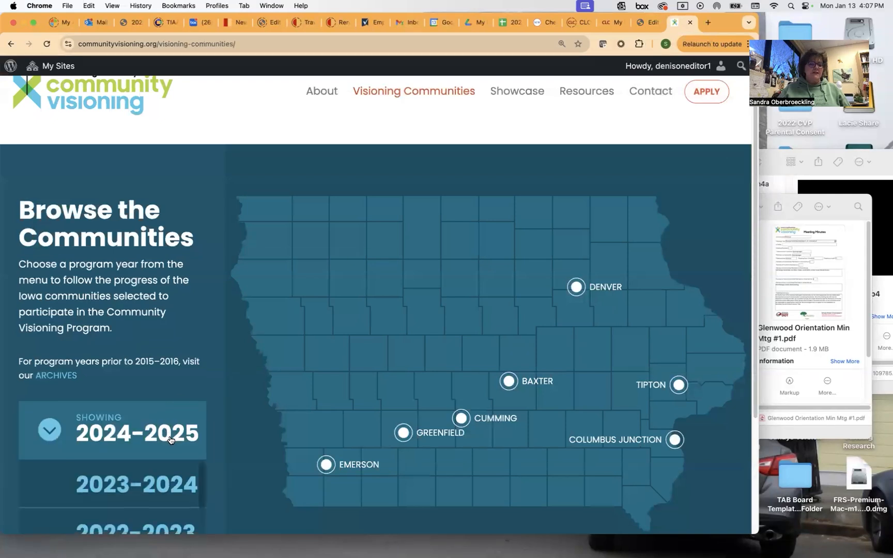
scroll(165, 424, down, 5)
scroll(160, 418, up, 3)
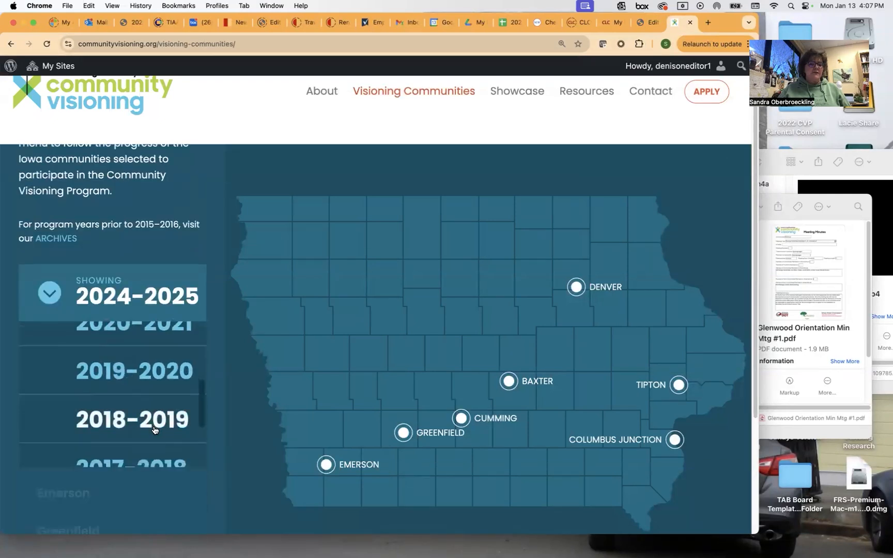
scroll(157, 416, down, 1)
click(155, 435)
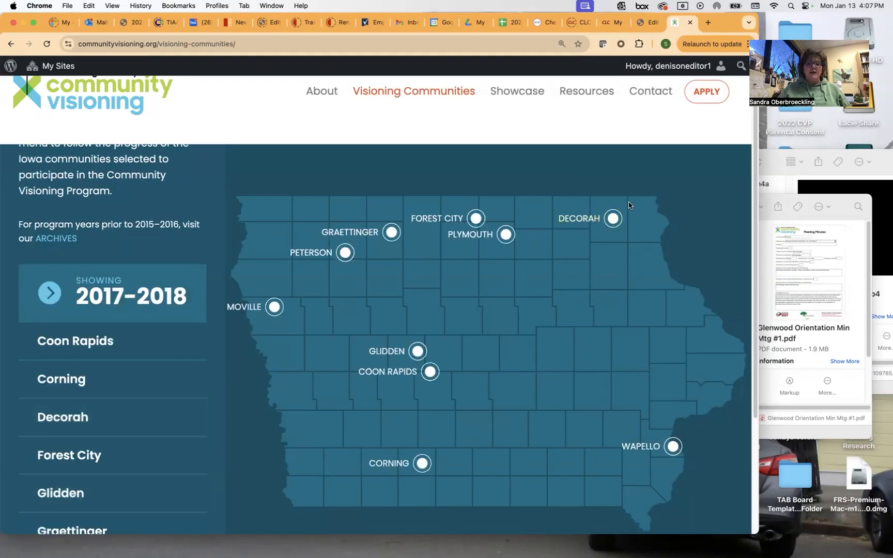
click(613, 219)
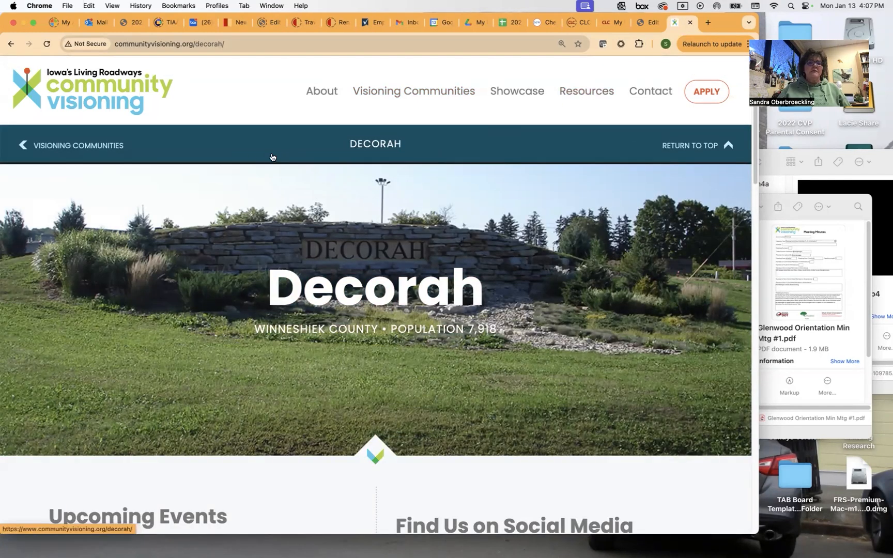
Switch to the 2021-2022 communities and view the West Branch community page.
click(76, 145)
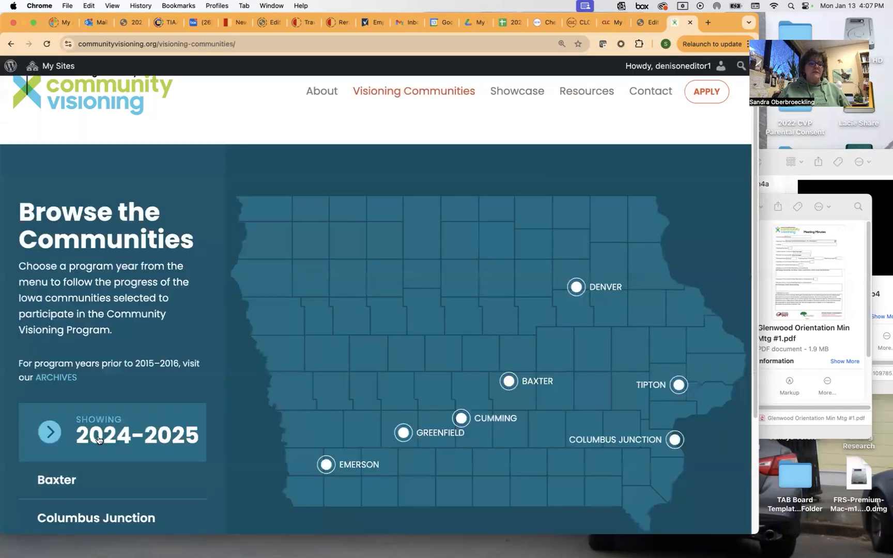
scroll(49, 455, down, 5)
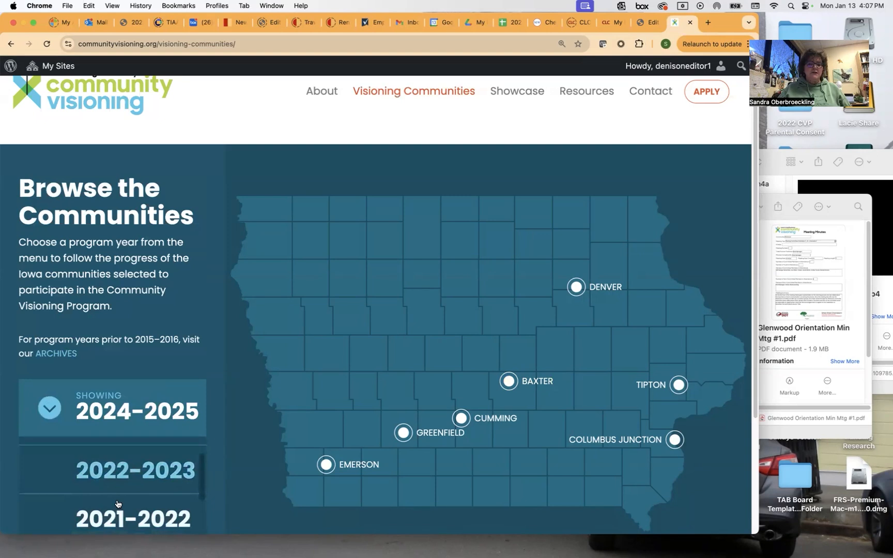
click(121, 519)
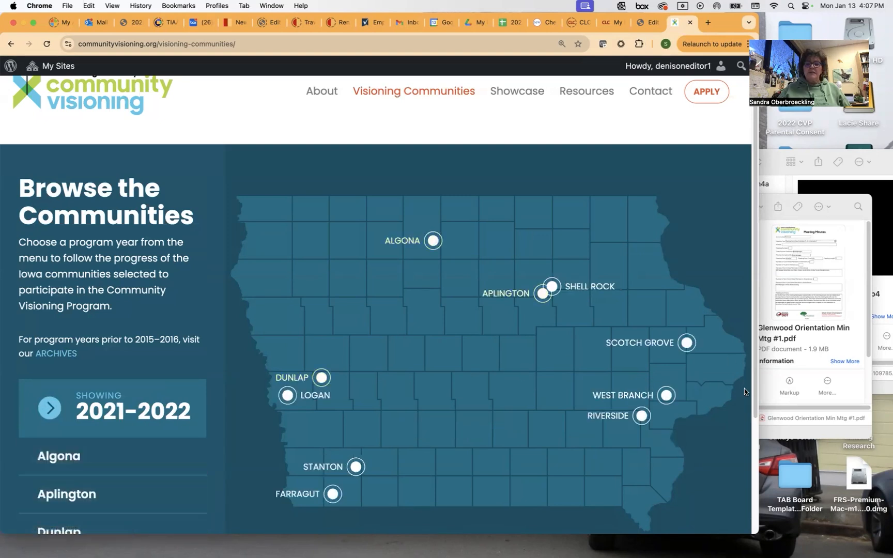
click(666, 398)
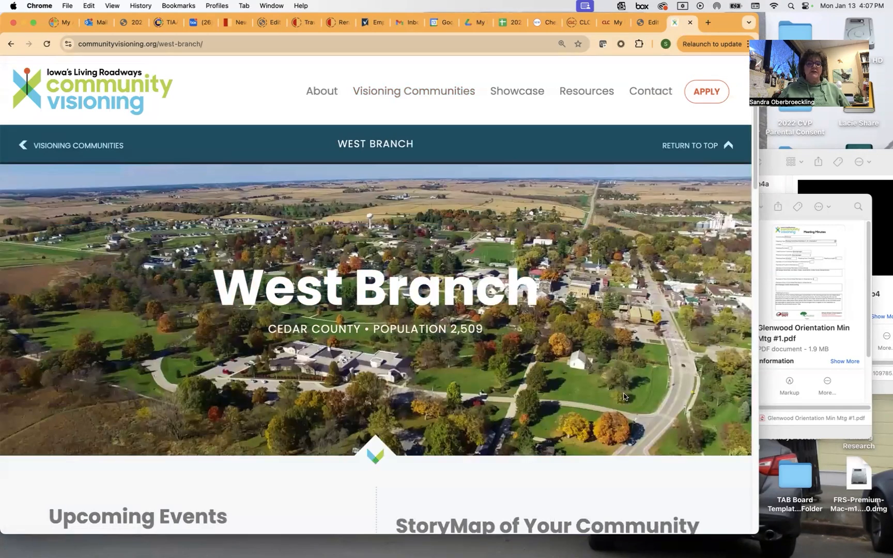
scroll(611, 371, down, 2)
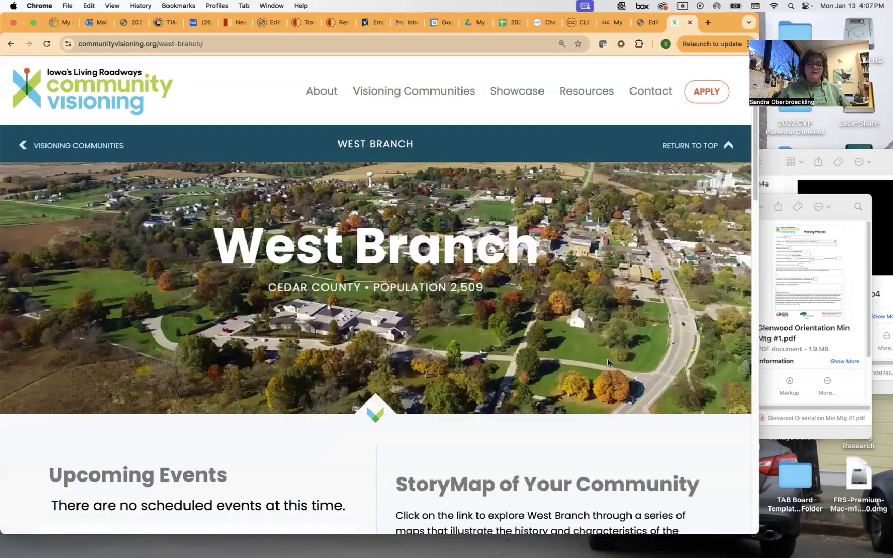
scroll(298, 278, up, 2)
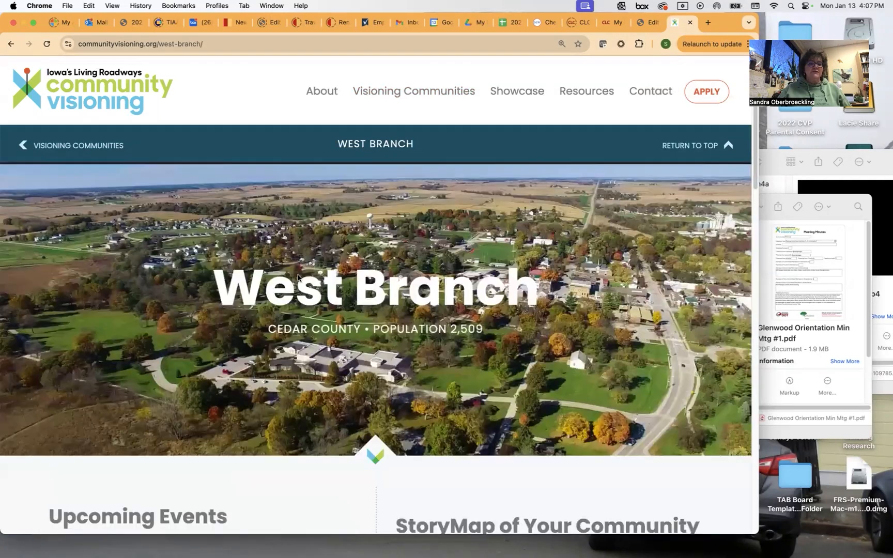
Show the 2019-2020 communities and scroll through the Wellsburg community page.
click(83, 148)
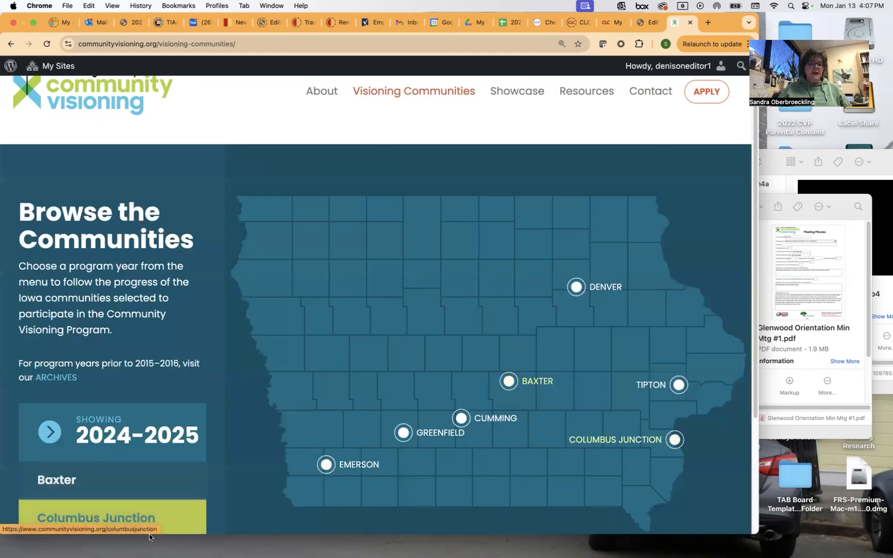
click(50, 437)
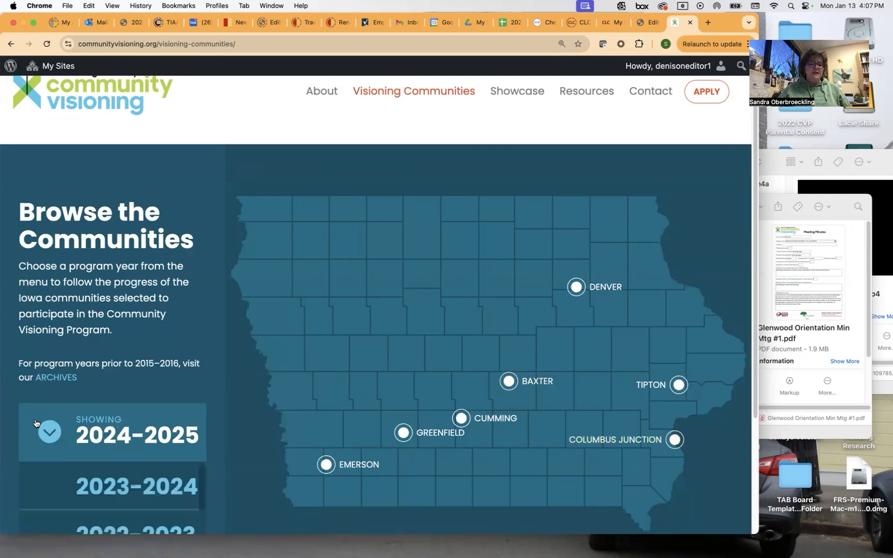
scroll(20, 438, down, 5)
scroll(38, 441, up, 2)
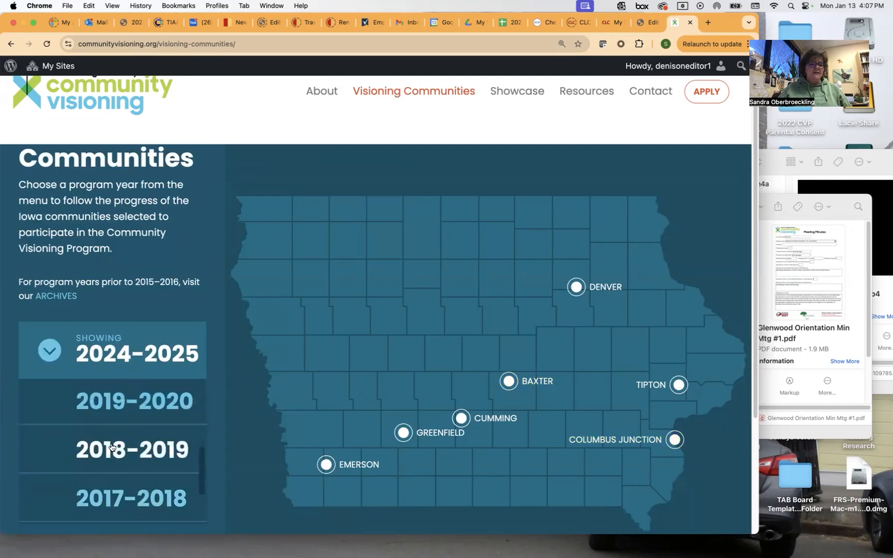
click(119, 402)
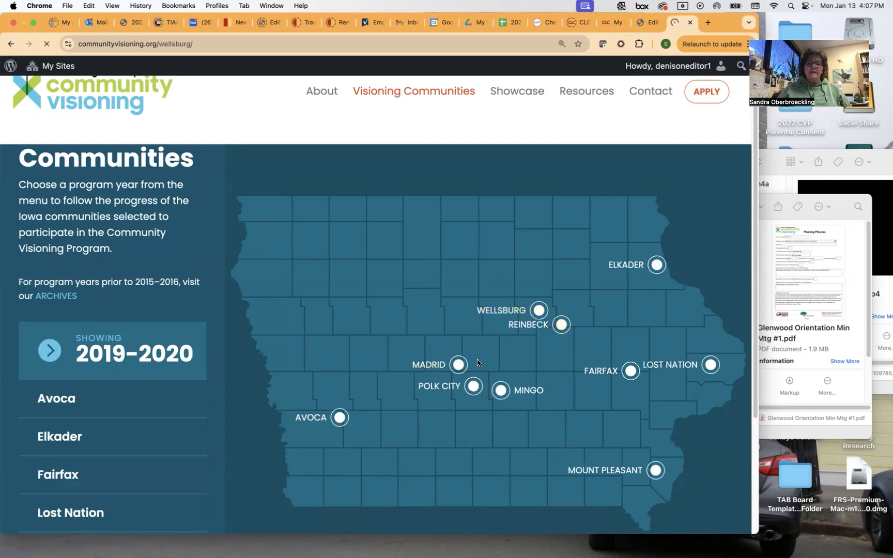
scroll(497, 348, down, 5)
scroll(498, 346, down, 1)
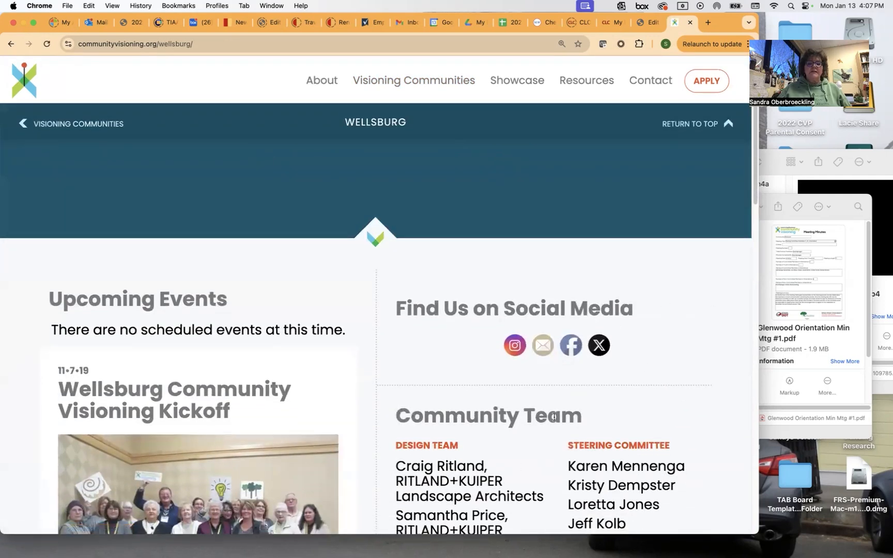
click(512, 353)
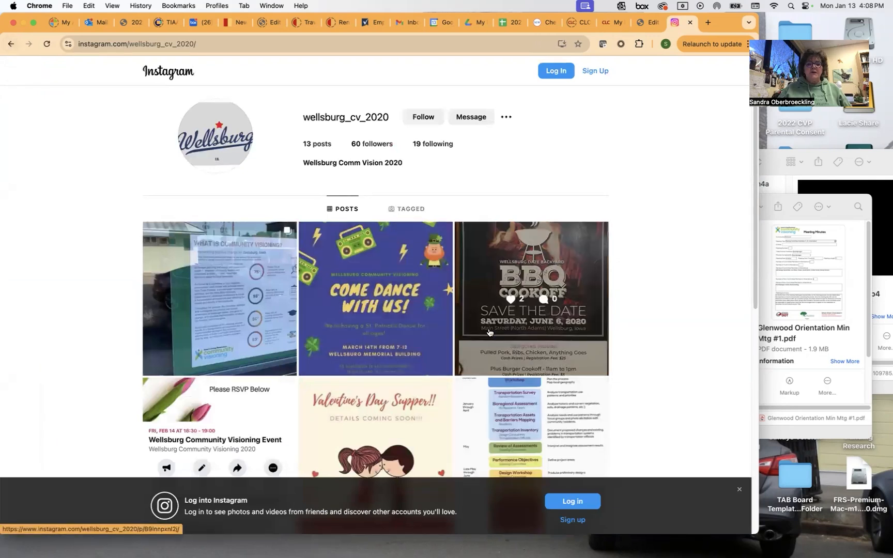
click(10, 46)
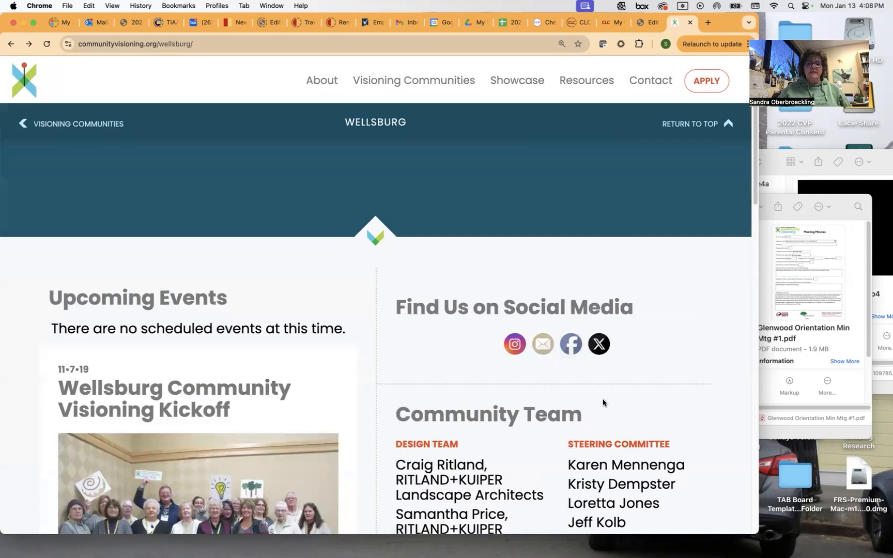
mouse_move(606, 355)
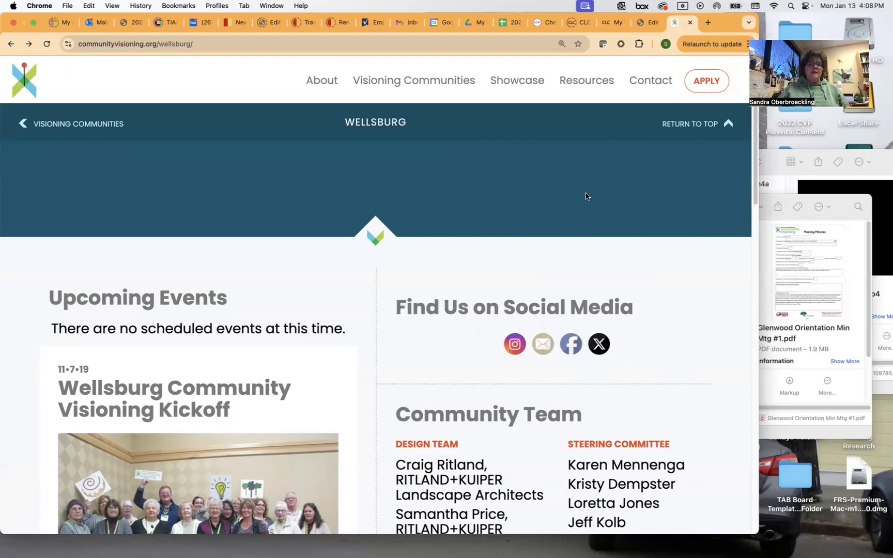
Go to Resources and scroll through the marketing templates and Iowa funding-source links.
click(61, 124)
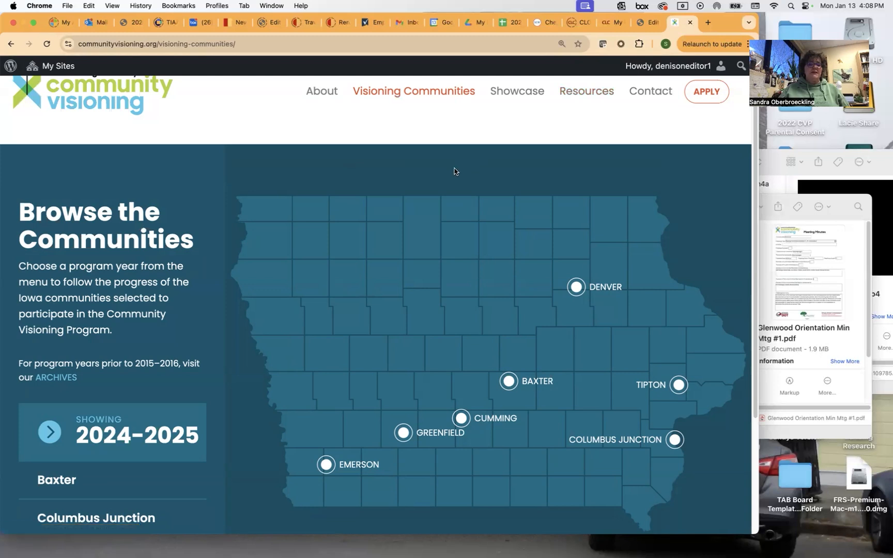
click(591, 92)
scroll(380, 380, down, 5)
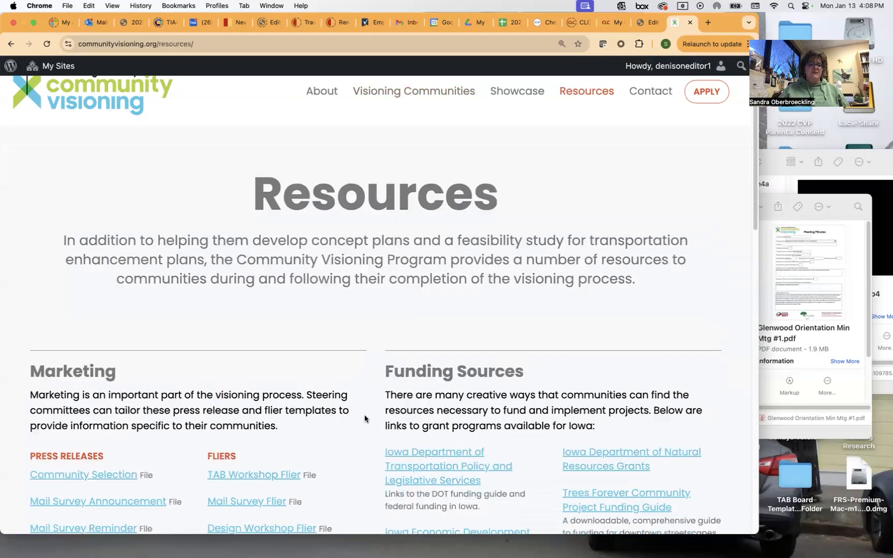
scroll(380, 380, down, 3)
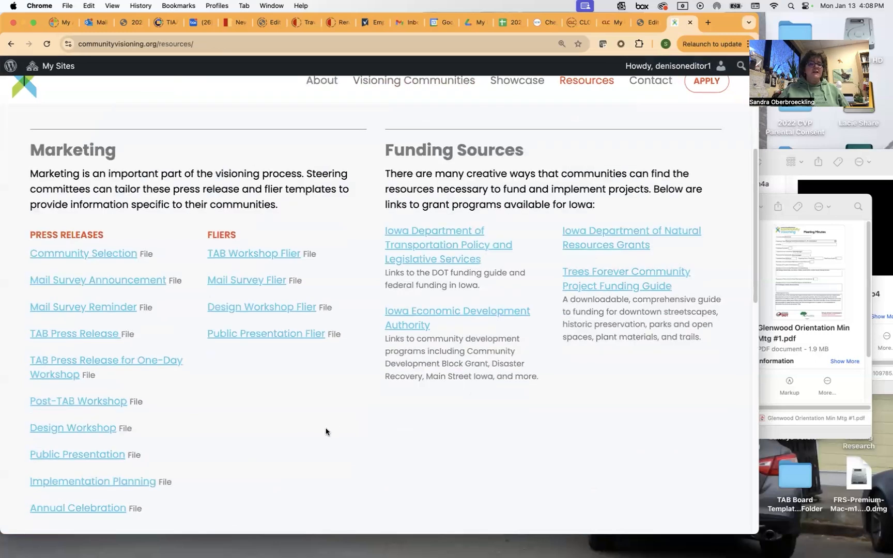